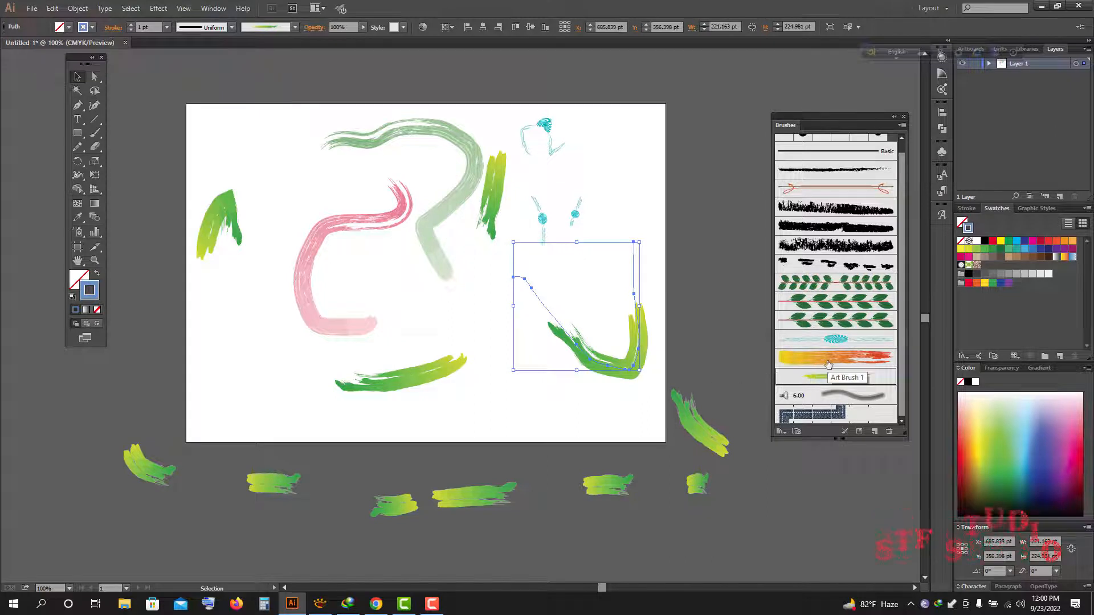
- Apply the yellow-orange Art Brush 1 to the selected V-shaped path and paint two short blue strokes with it on the artboard
left_click(795, 358)
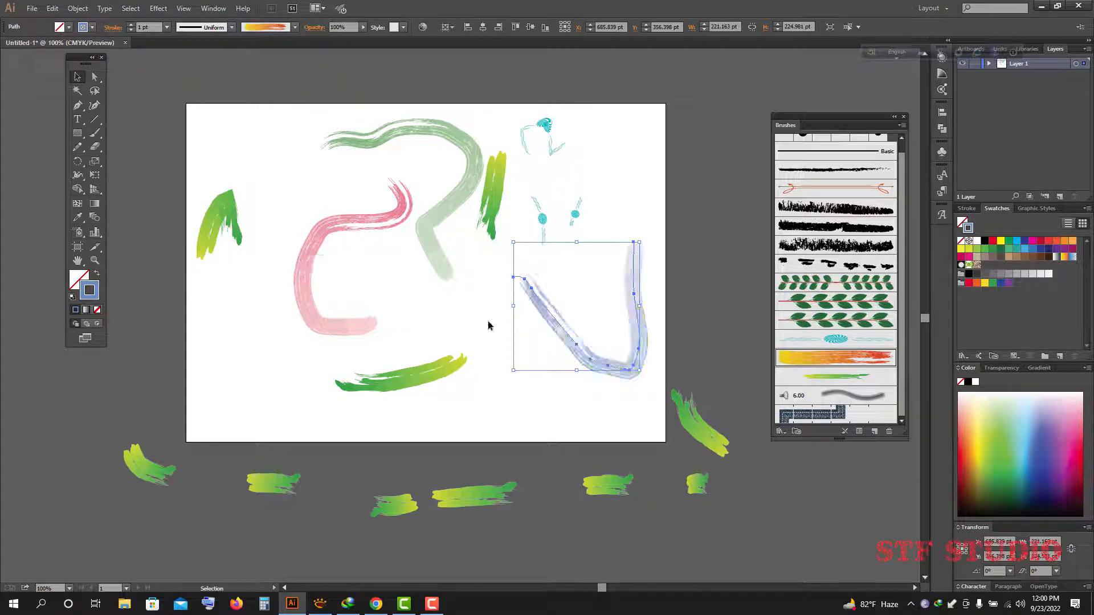
left_click(95, 133)
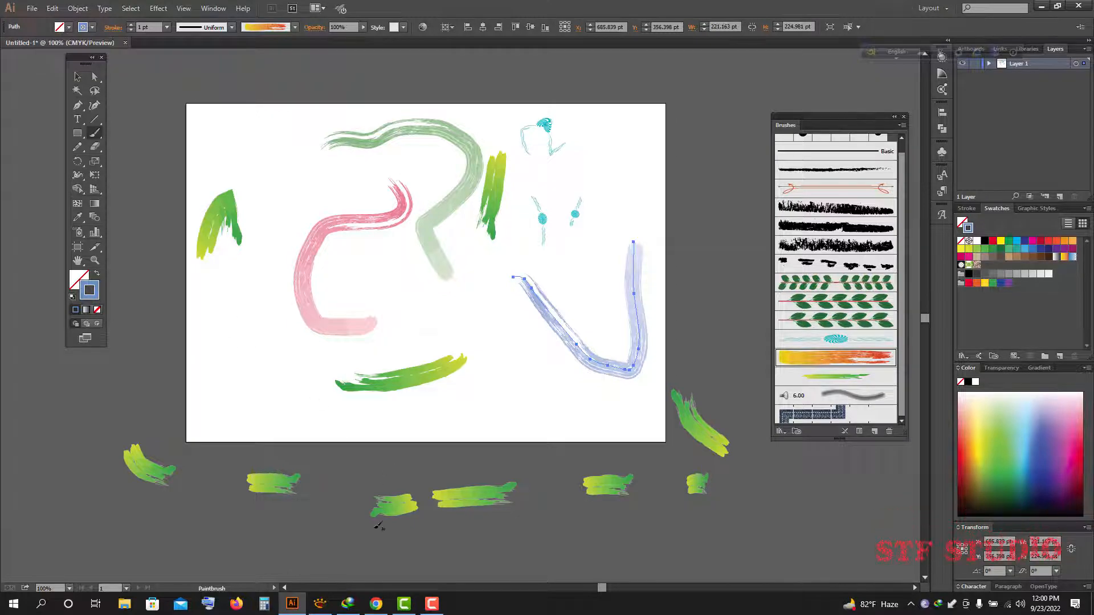
left_click(320, 605)
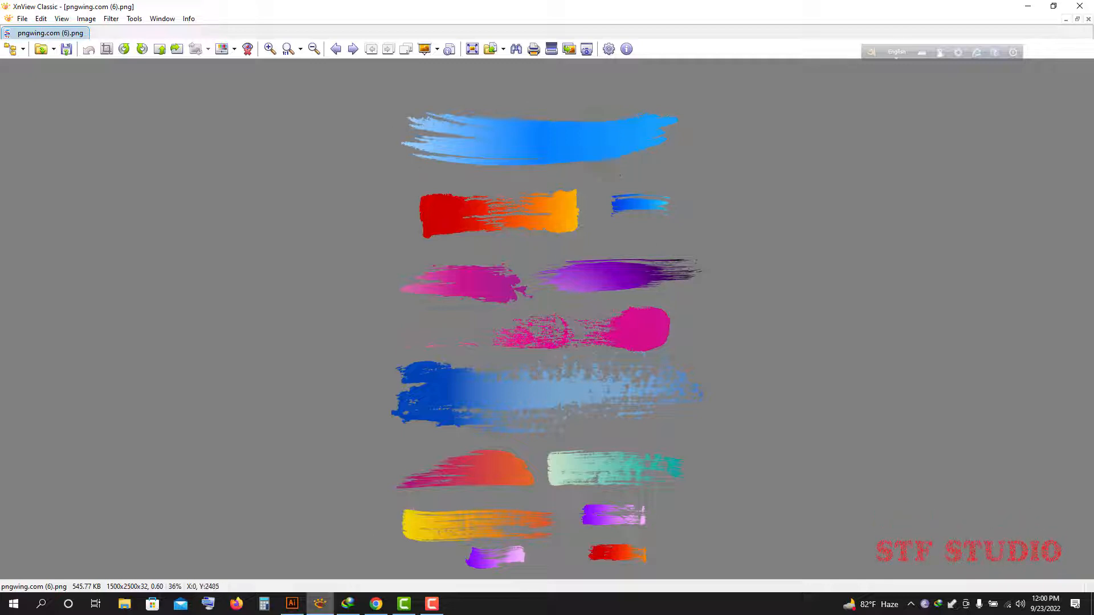
left_click(289, 606)
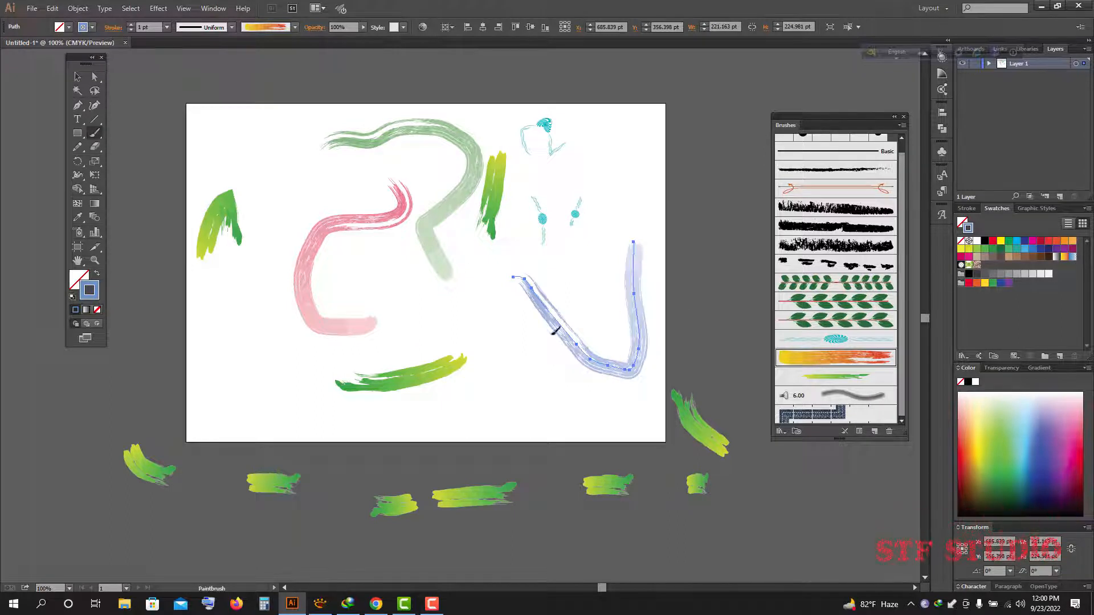
left_click_drag(310, 347, 309, 346)
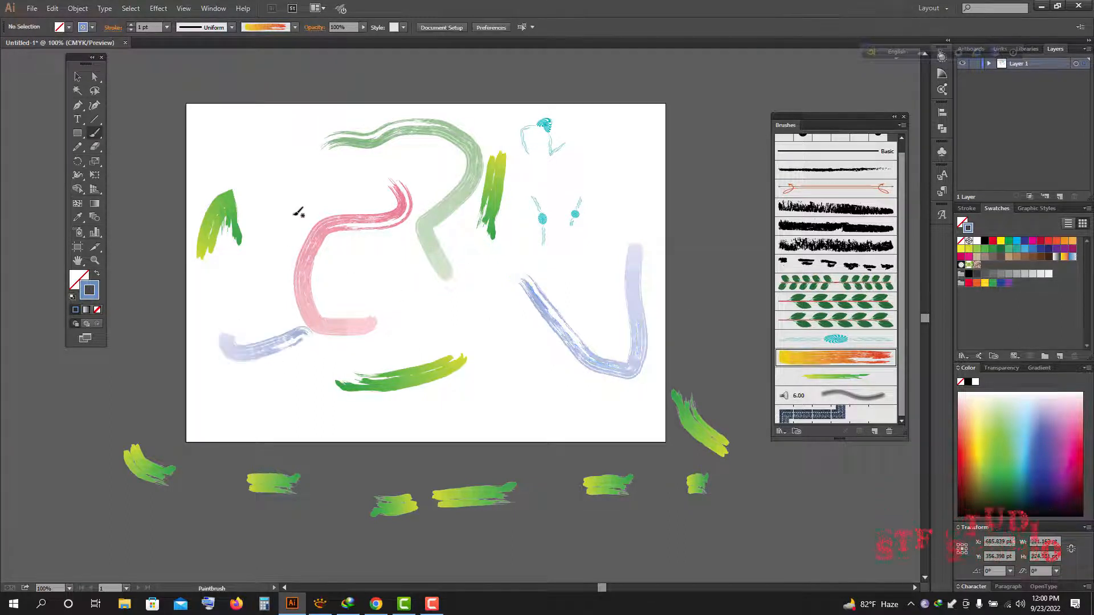
left_click_drag(280, 162, 273, 226)
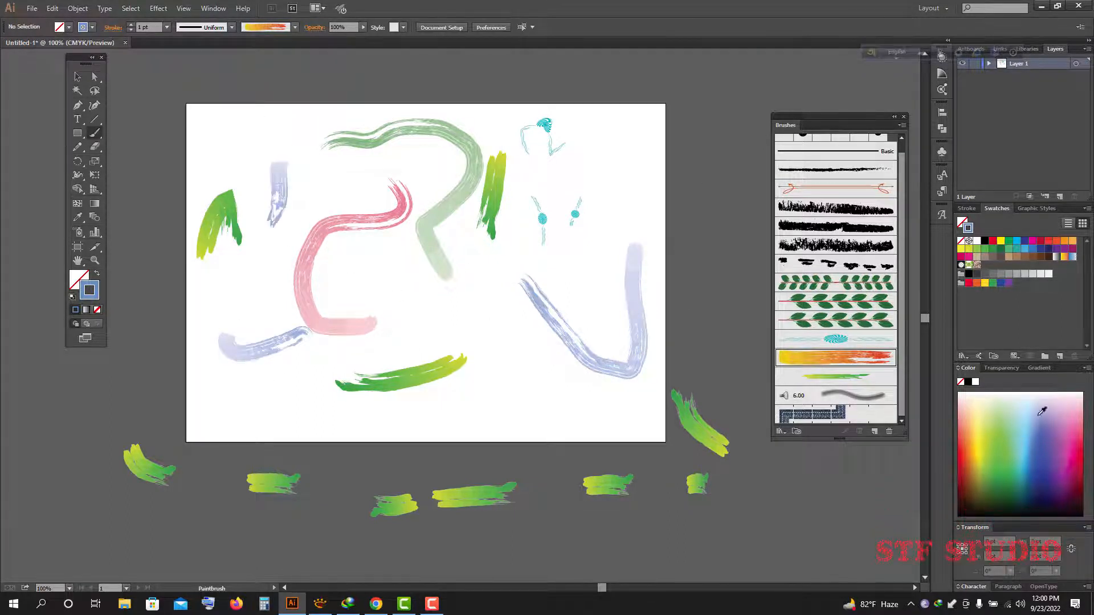
- Change the stroke colour to magenta and paint two short diagonal strokes with the same art brush
left_click(1071, 428)
left_click_drag(401, 353, 402, 355)
left_click_drag(555, 199, 504, 279)
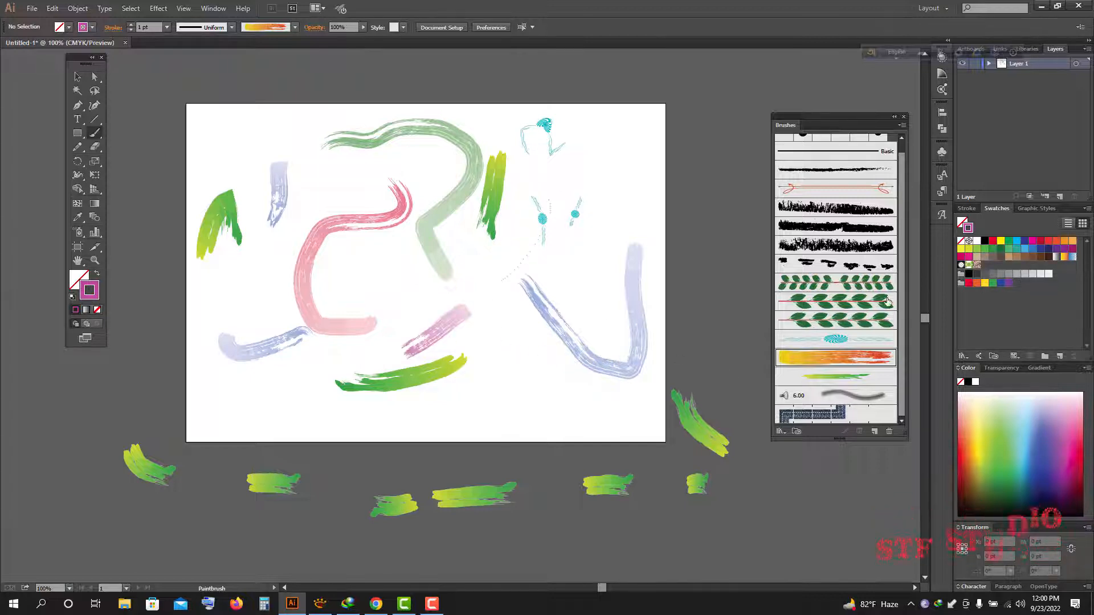
- Paint two curved vines with the green leaf brush that has a red stem
left_click(836, 321)
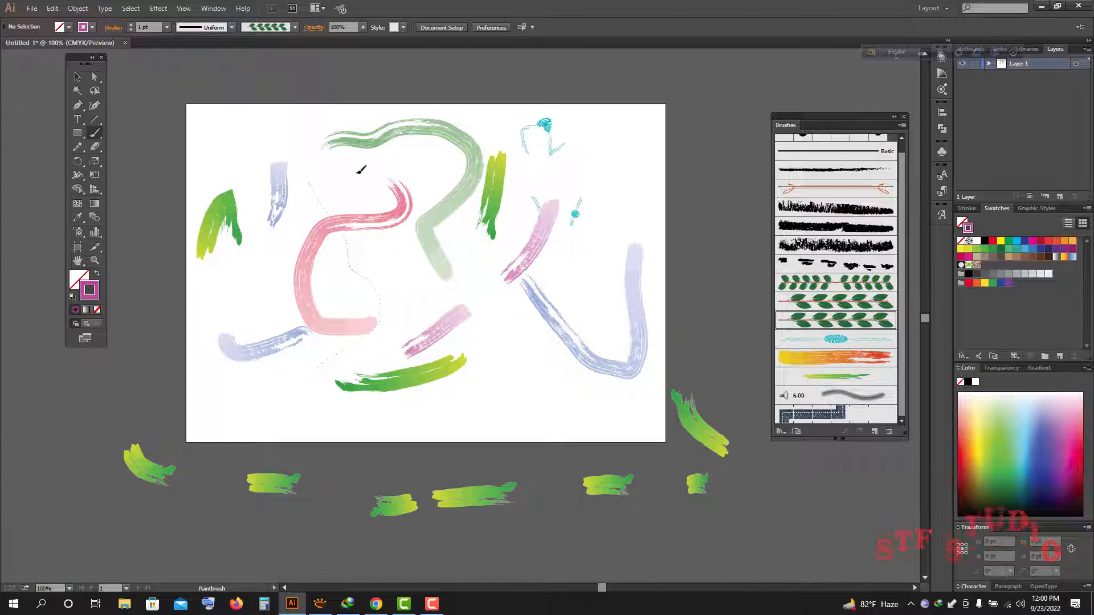
left_click_drag(313, 191, 317, 366)
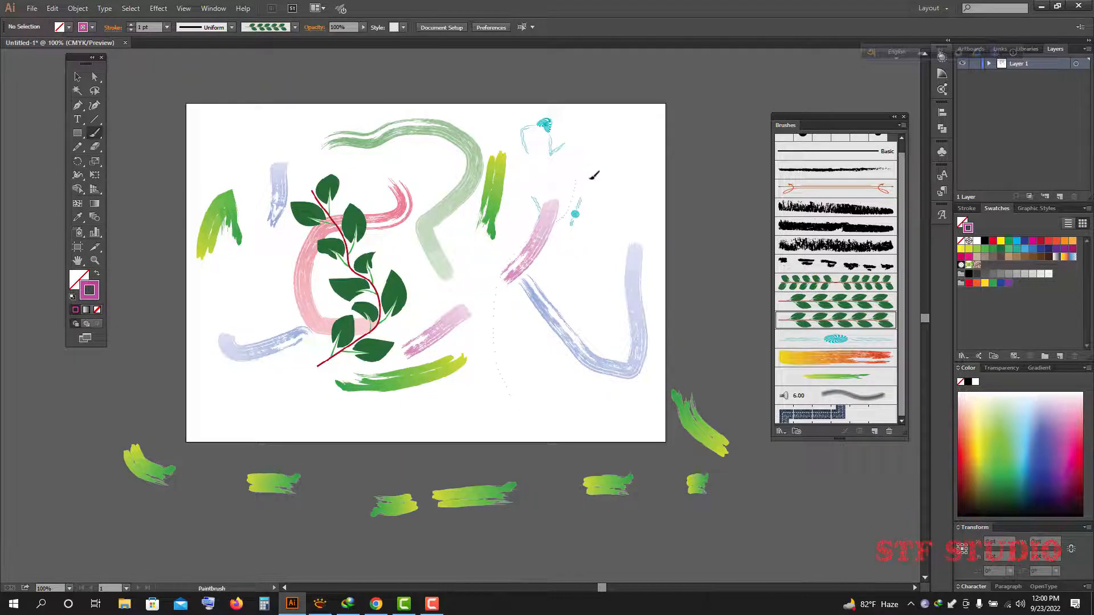
left_click_drag(595, 175, 595, 175)
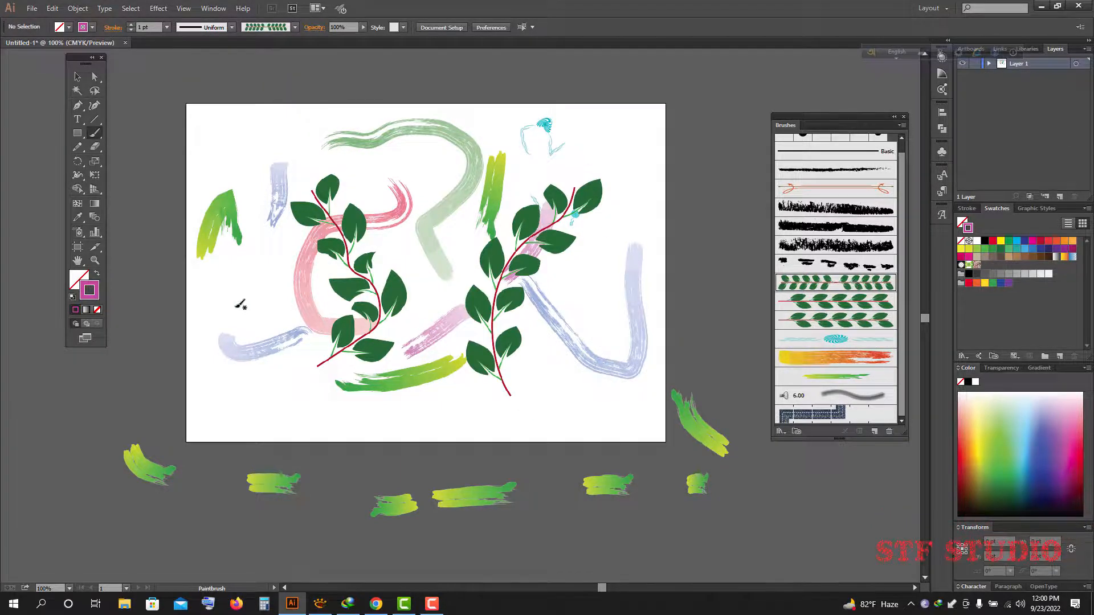
- Paint two arching magenta leaf garlands along the artboard's sides and a short one in the middle with the topmost leaf brush
left_click_drag(230, 292, 325, 149)
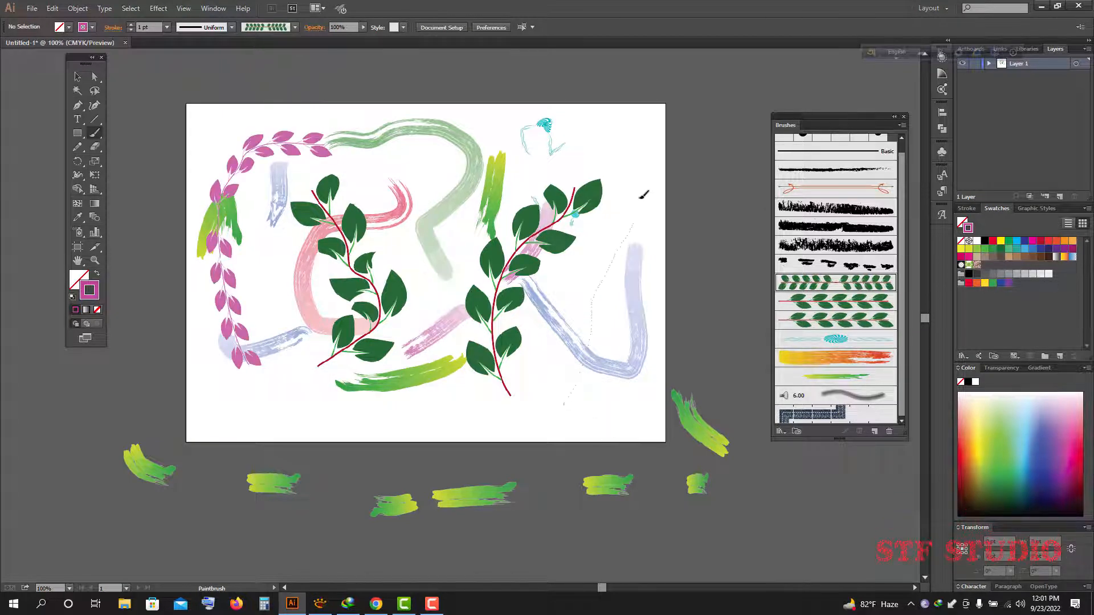
mouse_move(639, 198)
left_mouse_down()
mouse_move(585, 133)
mouse_move(491, 152)
left_mouse_up()
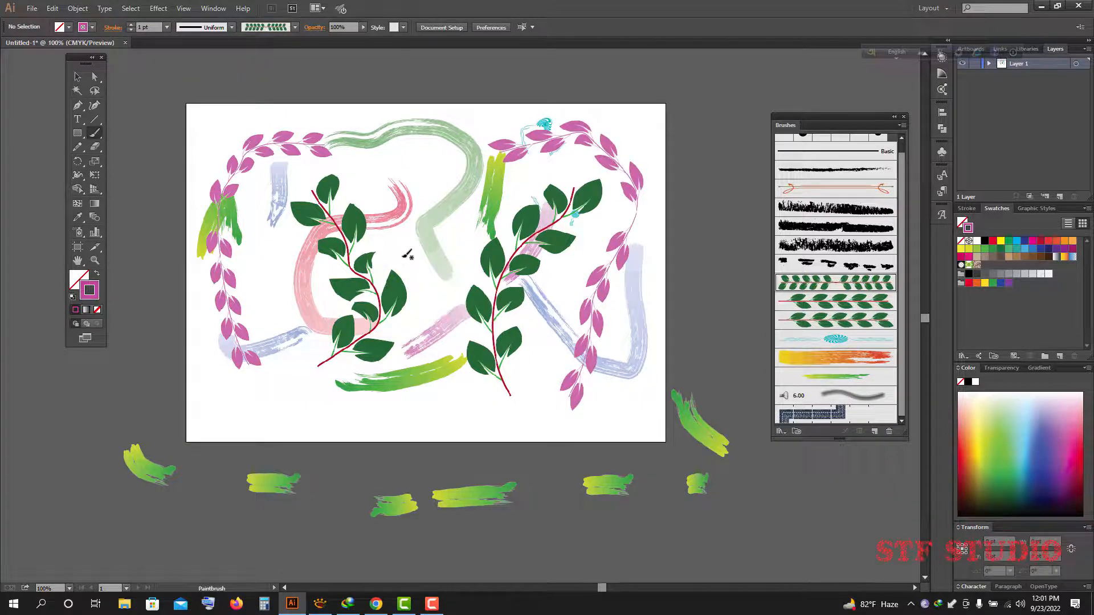
left_click_drag(414, 180, 436, 290)
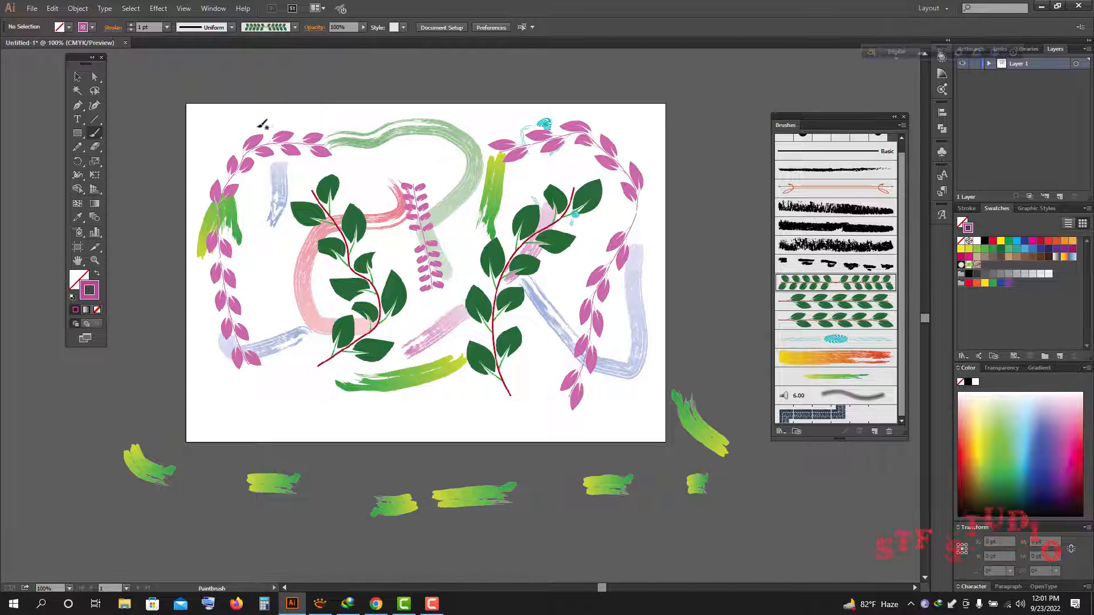
- Close the Untitled-1 document without saving and view the brush-stroke image pngwing.com (6).png in XnView
left_click(125, 44)
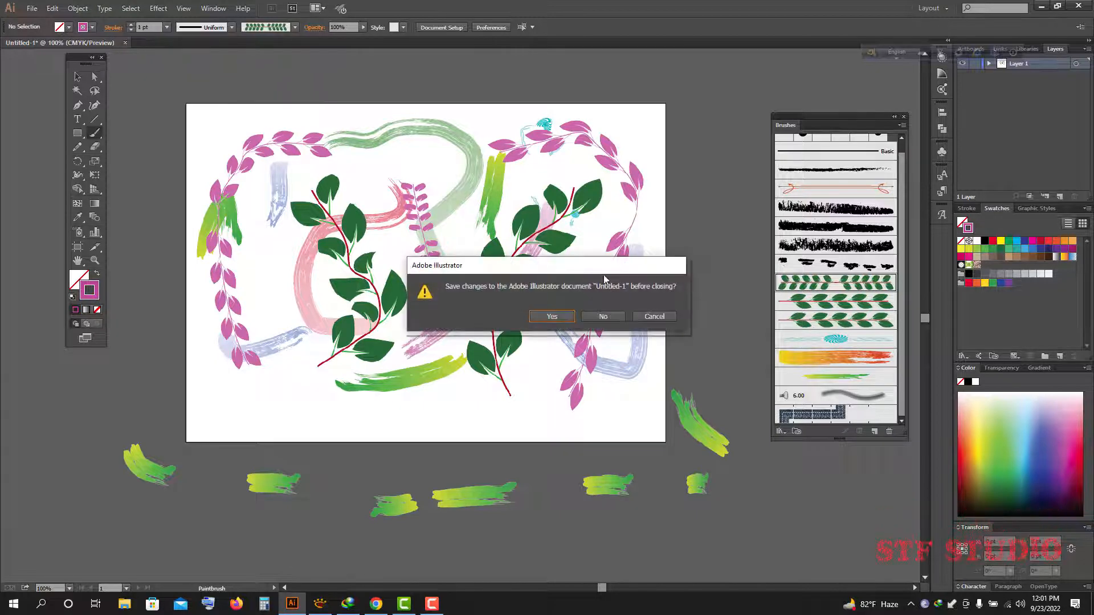
left_click(596, 318)
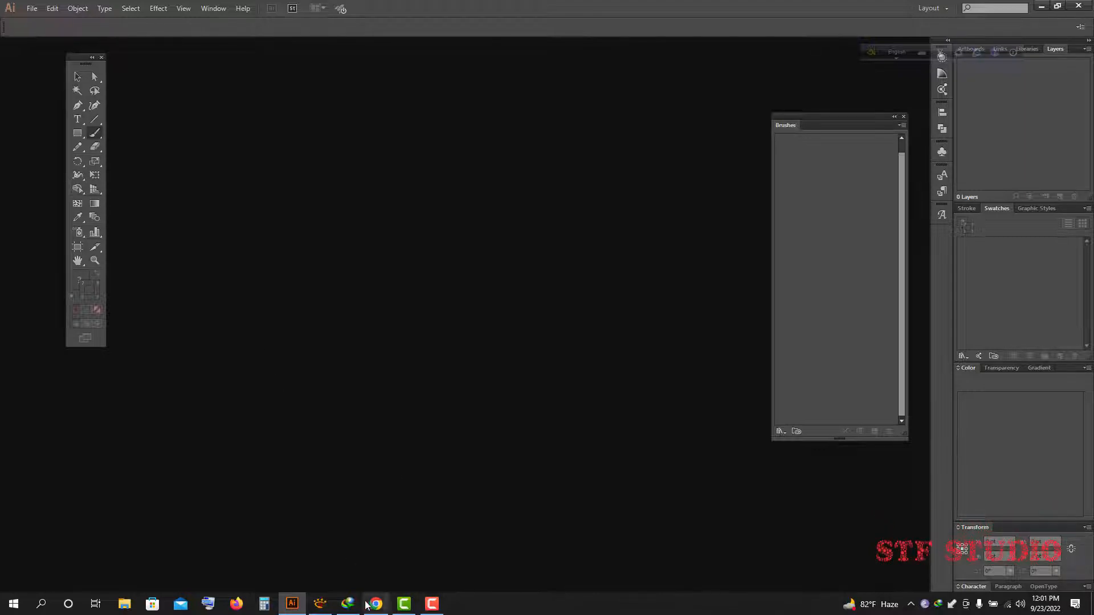
left_click(325, 606)
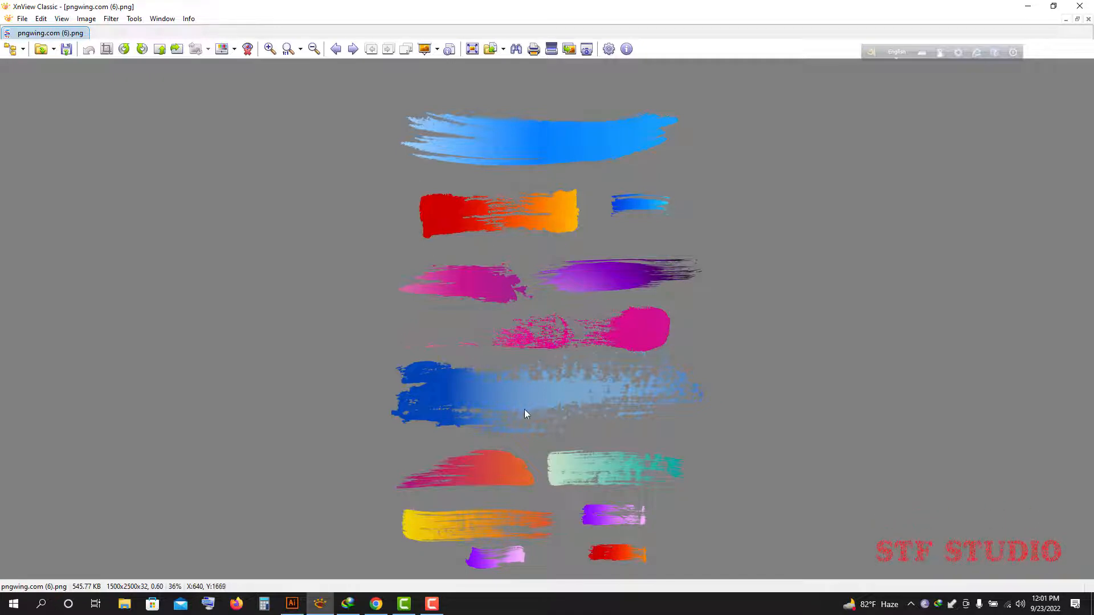
left_click(293, 605)
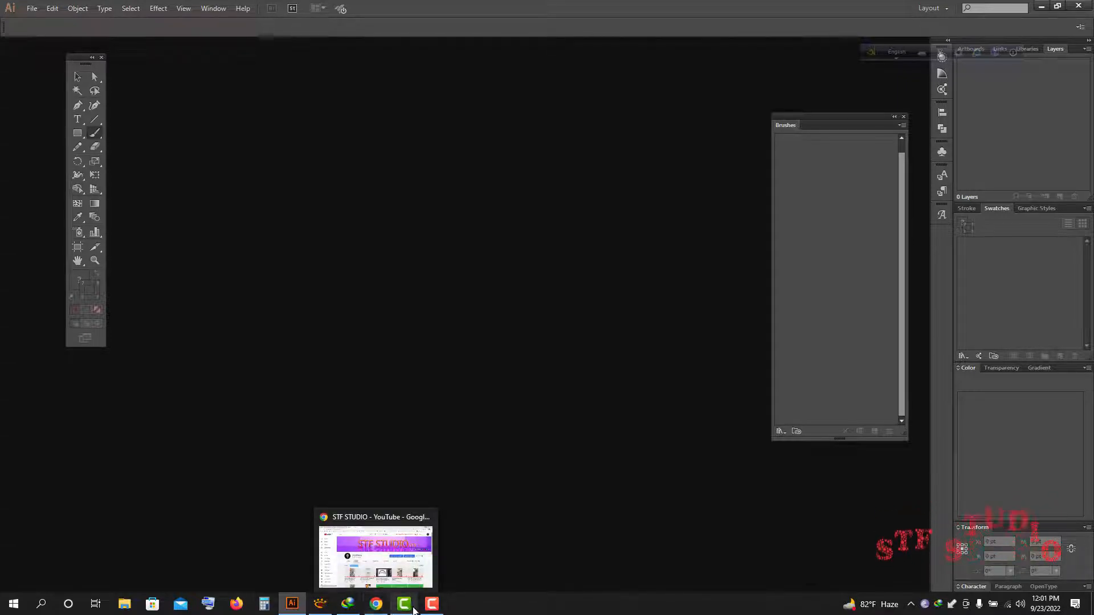
left_click(1042, 6)
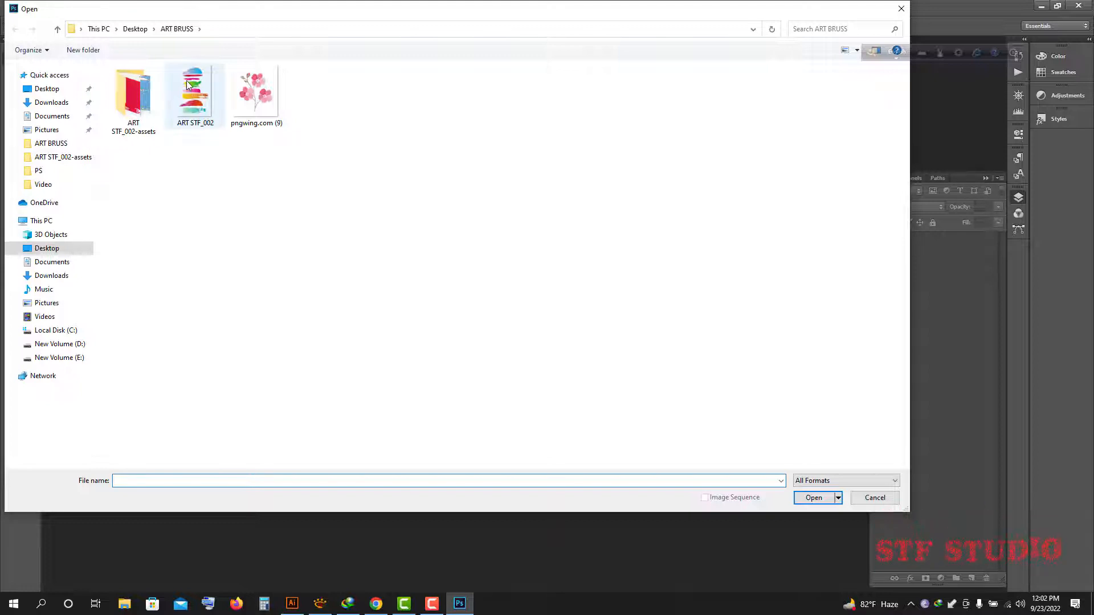
- Open pngwing.com (6) and pngwing.com (5) together from the Downloads folder in Photoshop
left_click(53, 103)
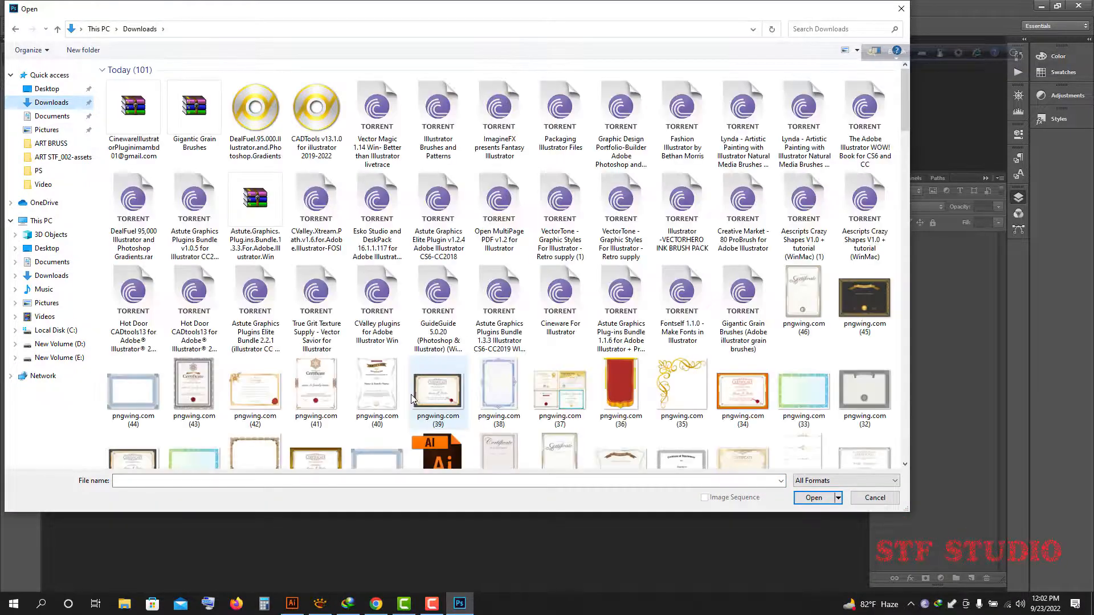
scroll(410, 388, "down", 5)
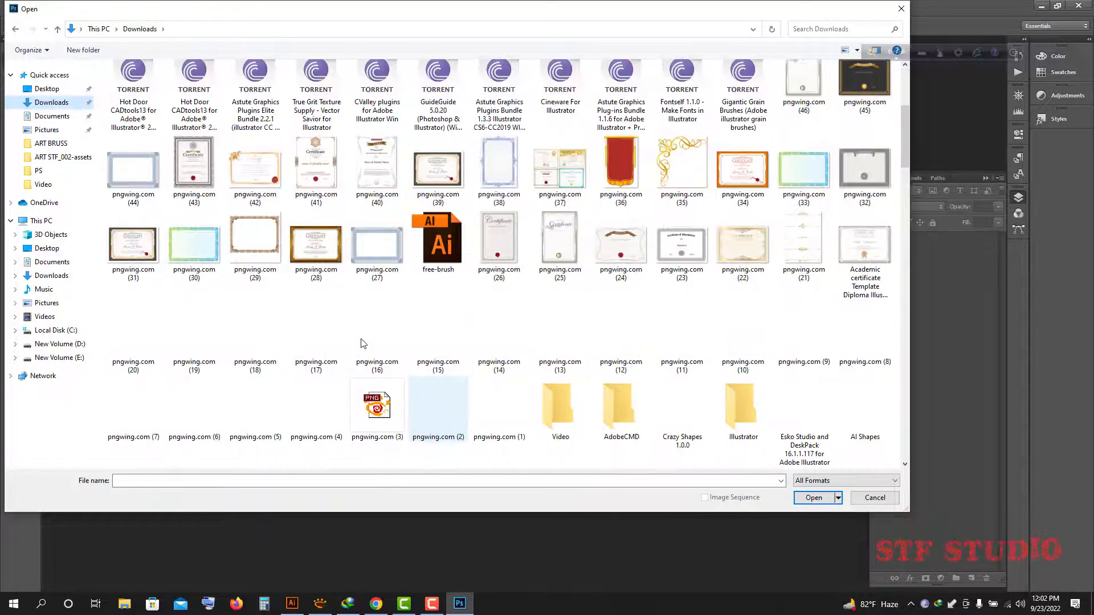
scroll(339, 318, "down", 5)
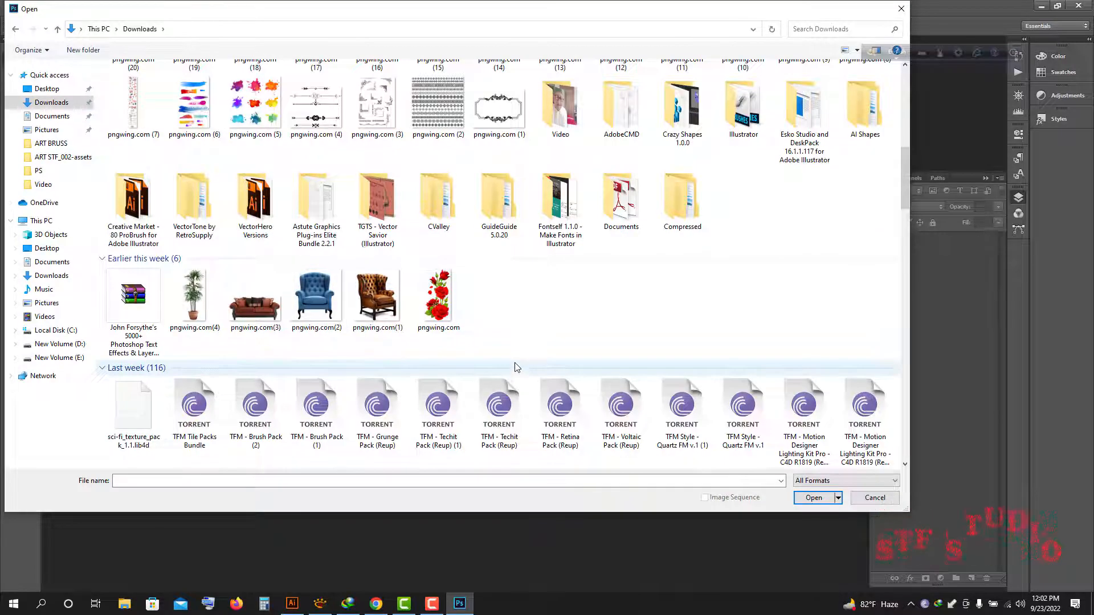
scroll(488, 356, "down", 4)
scroll(360, 333, "down", 3)
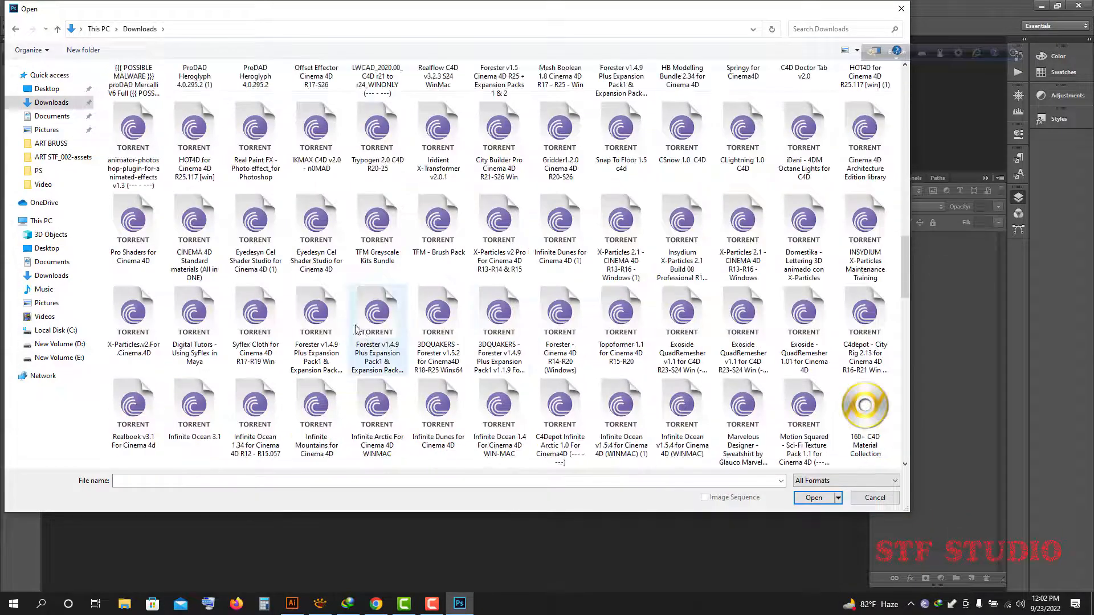
scroll(319, 313, "up", 9)
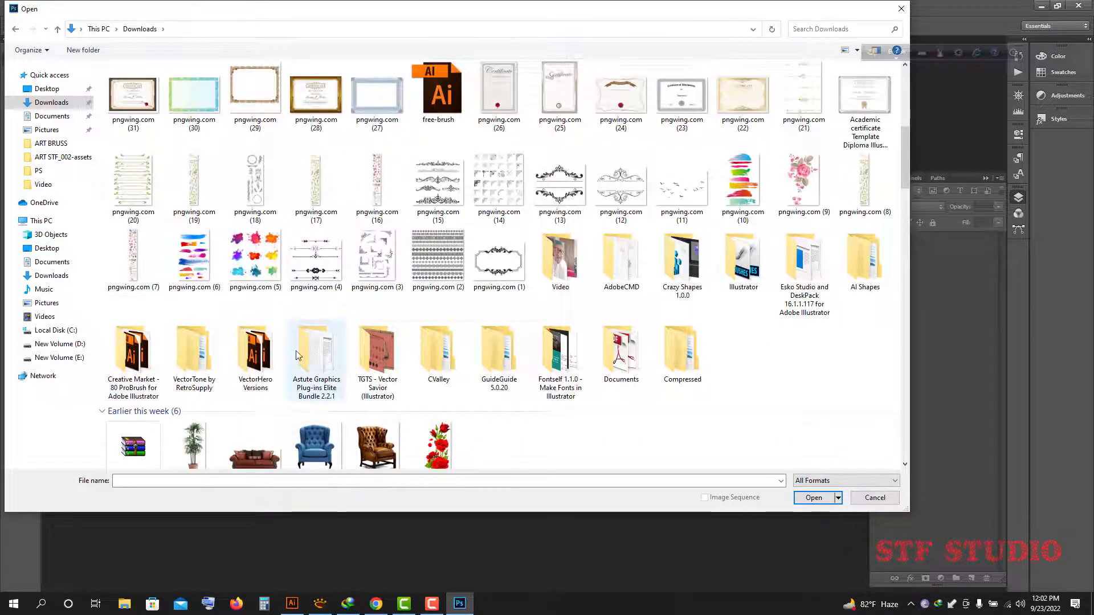
scroll(290, 313, "down", 8)
scroll(290, 329, "up", 6)
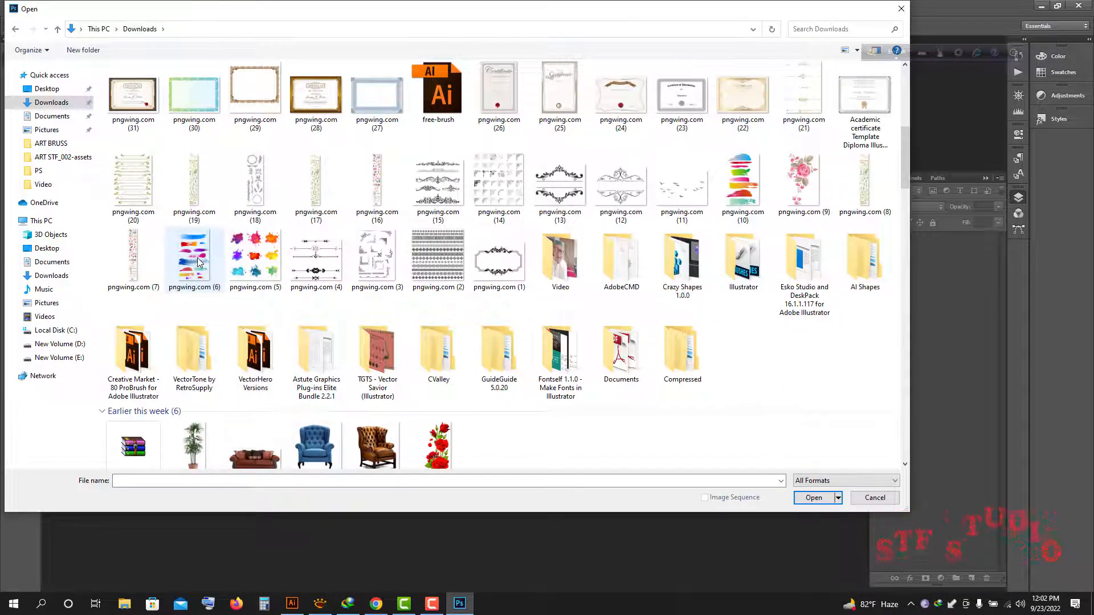
left_click(199, 262)
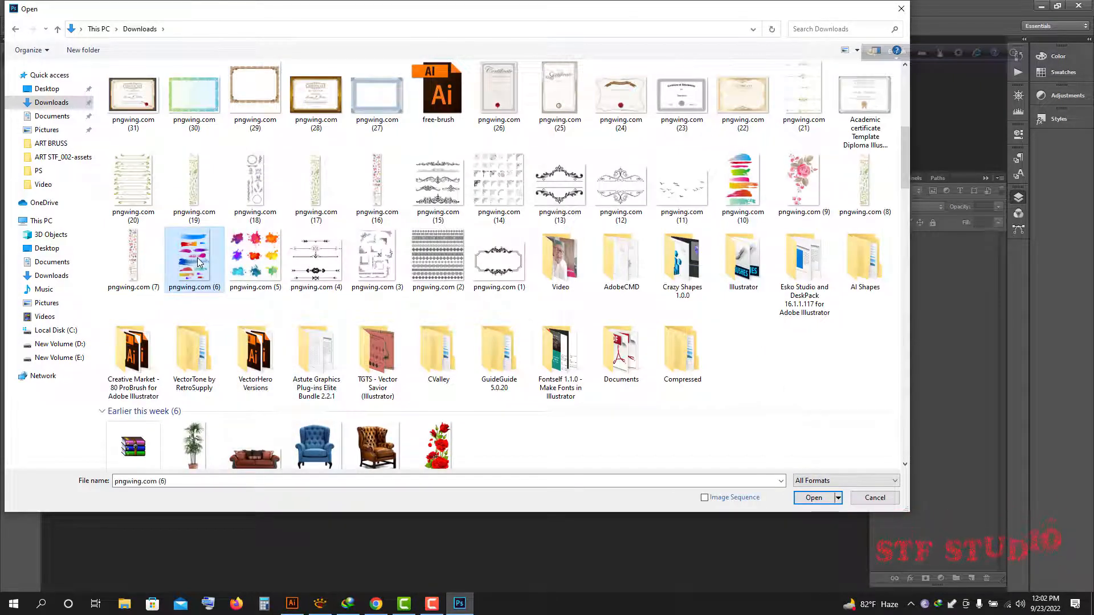
left_click(264, 258, "ctrl")
left_click(818, 499)
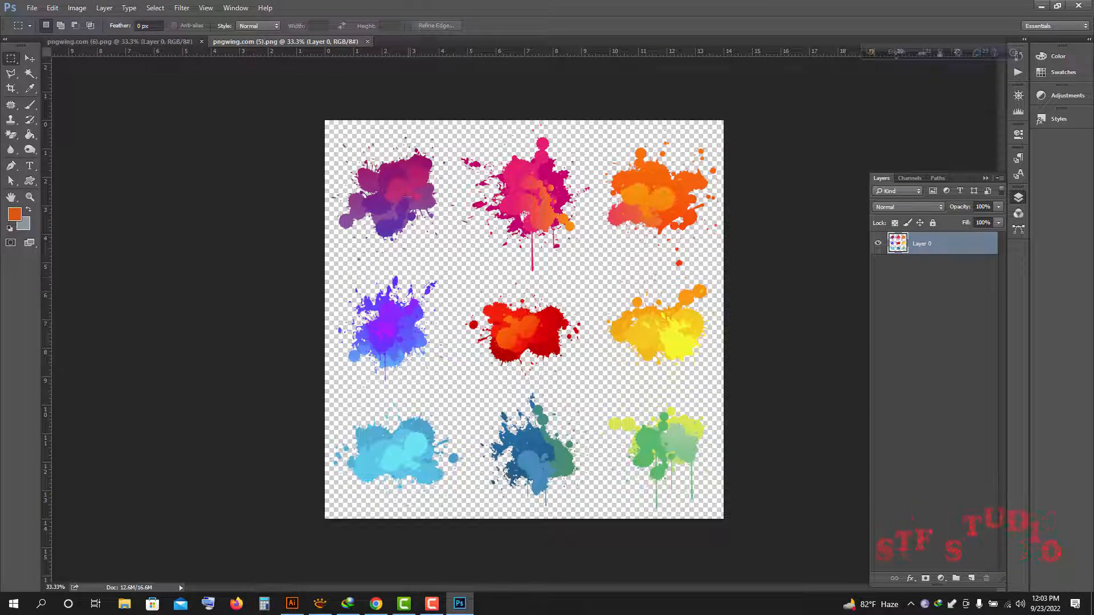
- Add a near-black (060606) Solid Color fill layer beneath Layer 0 in the splatter image and compare the artwork with the fill hidden and shown
left_click(940, 578)
left_click(976, 373)
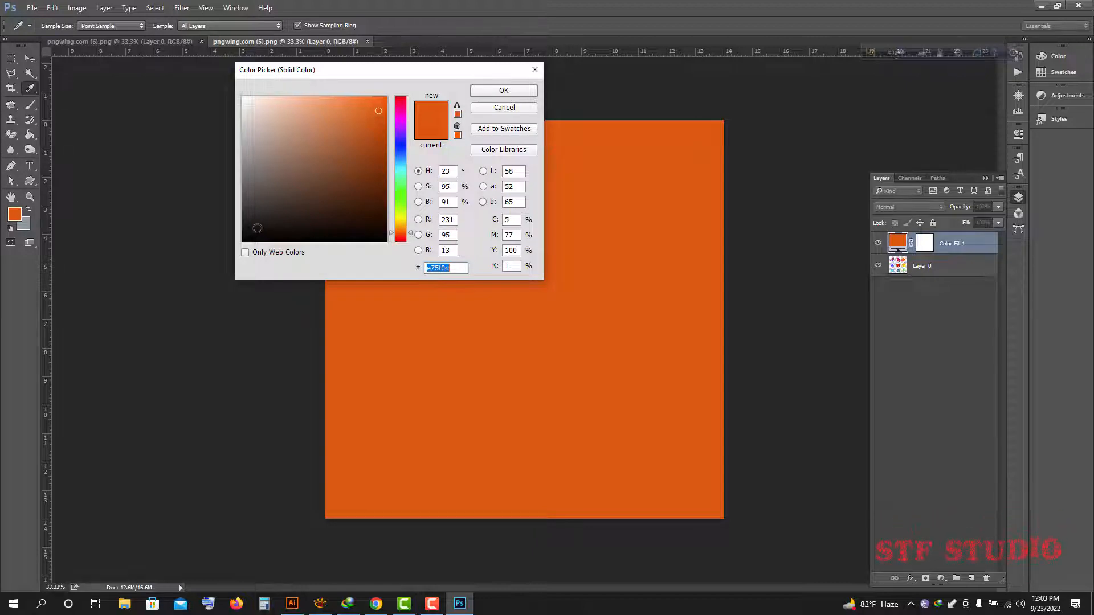
left_click_drag(257, 228, 246, 238)
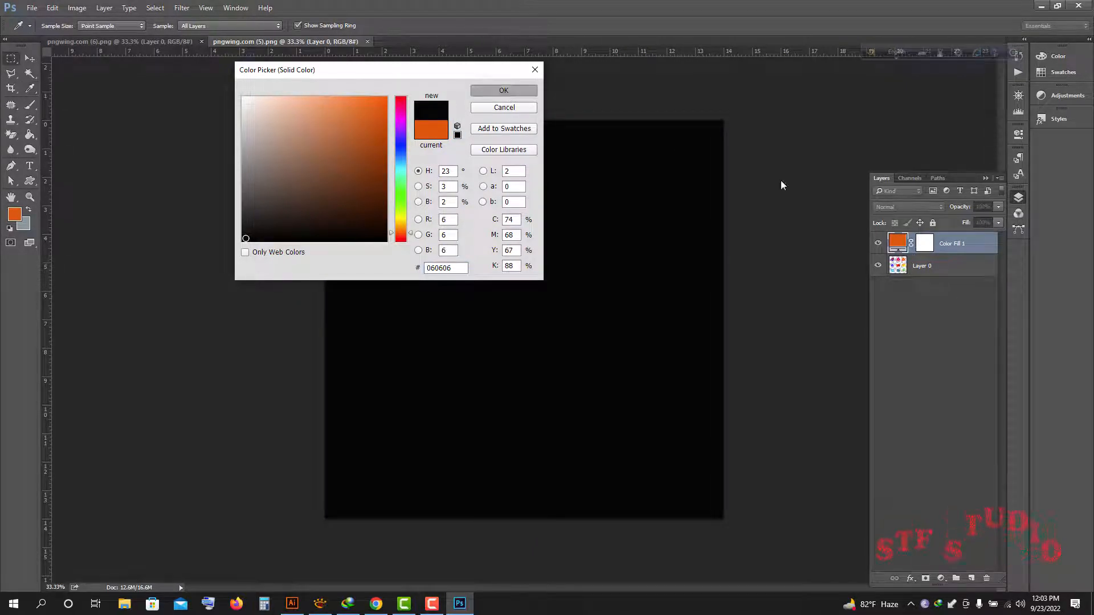
left_click(503, 91)
left_click_drag(942, 248, 949, 349)
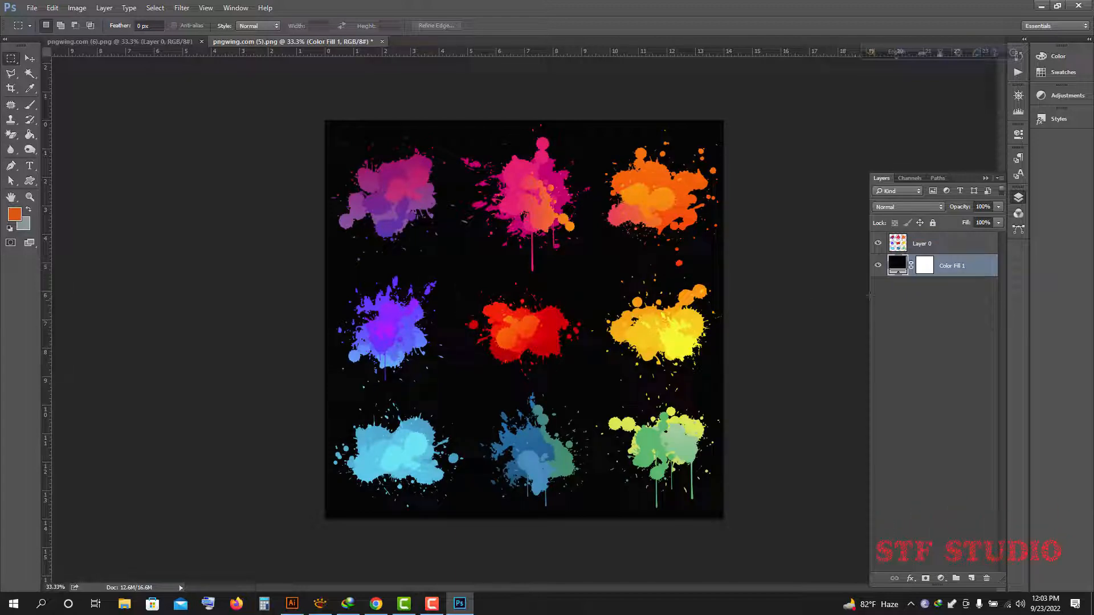
left_click(877, 267)
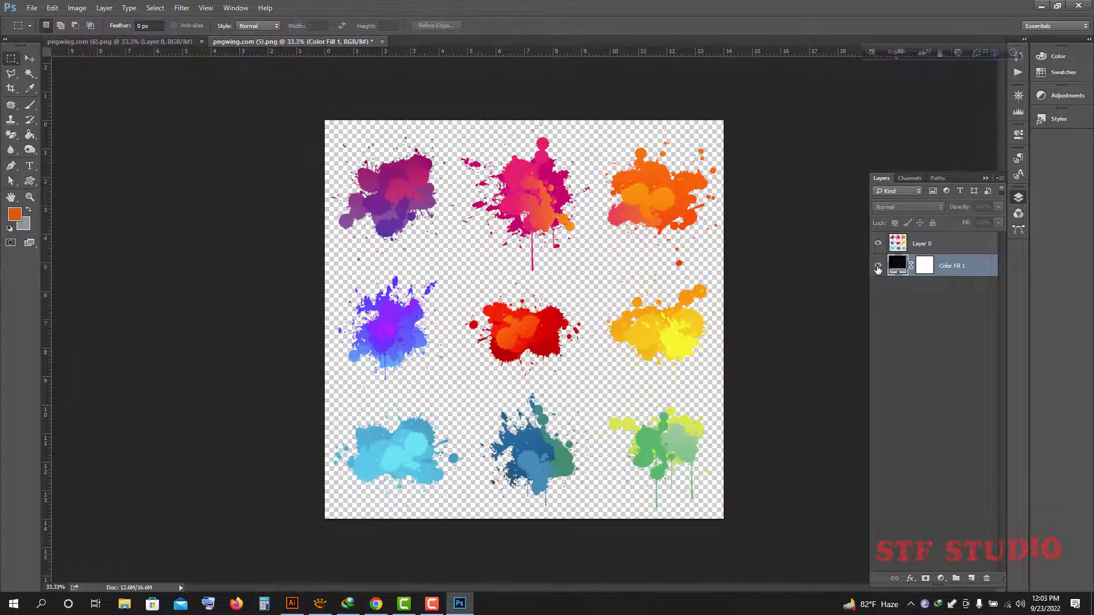
left_click(878, 267)
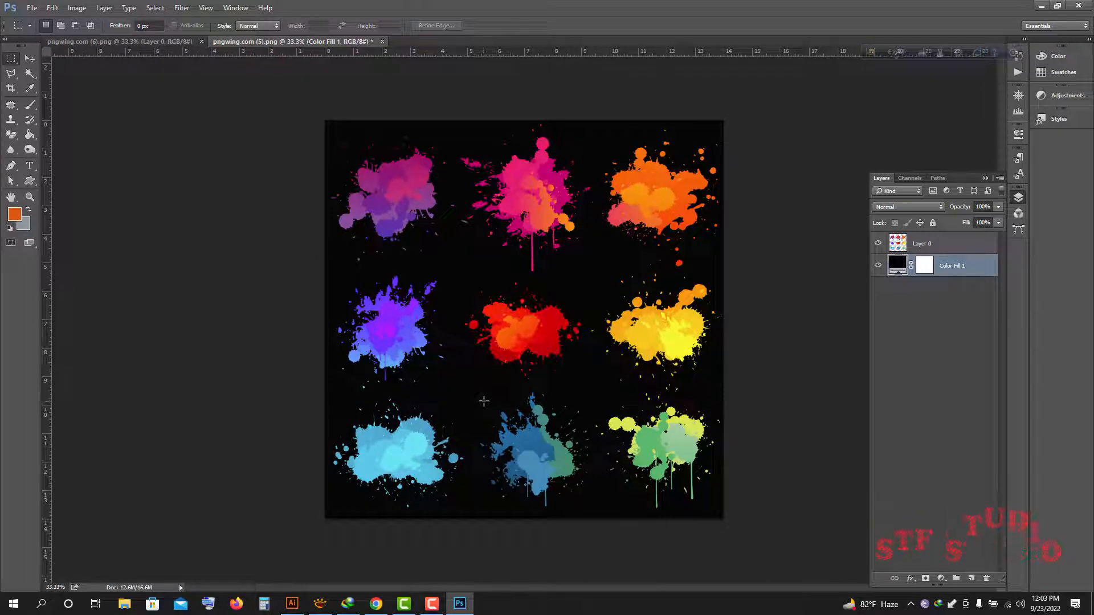
- Add a near-black Solid Color fill layer to the brush-stroke image pngwing.com (6).png
left_click(156, 42)
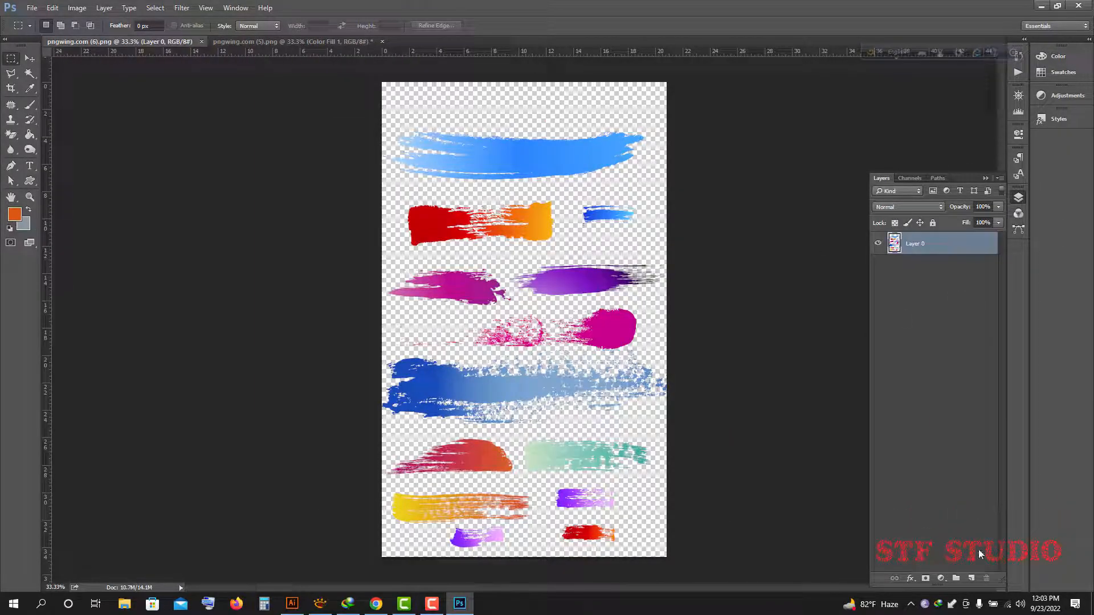
left_click(941, 578)
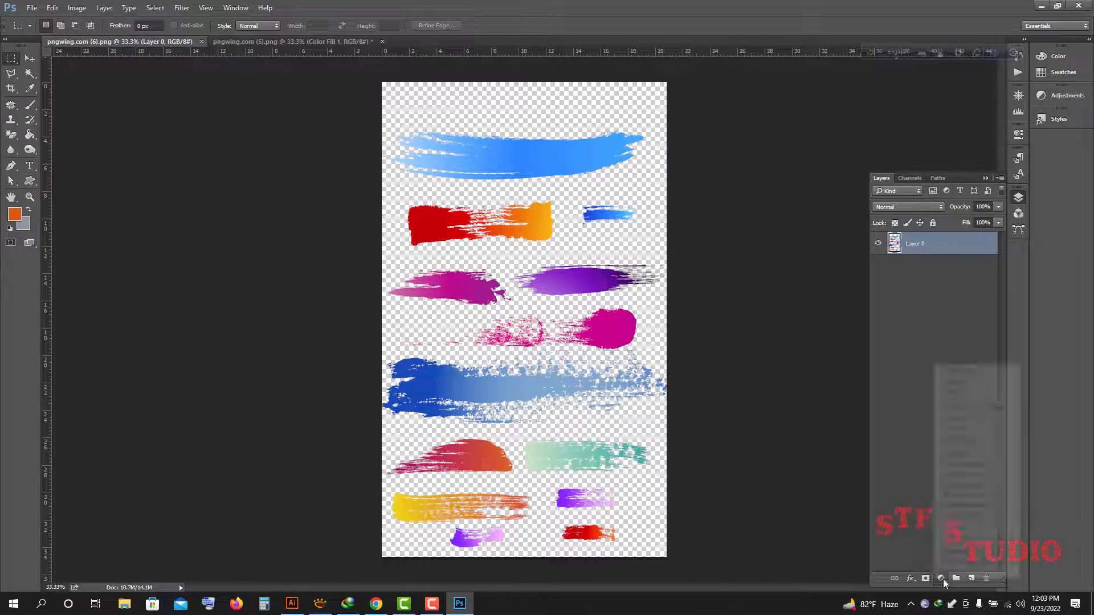
left_click(961, 372)
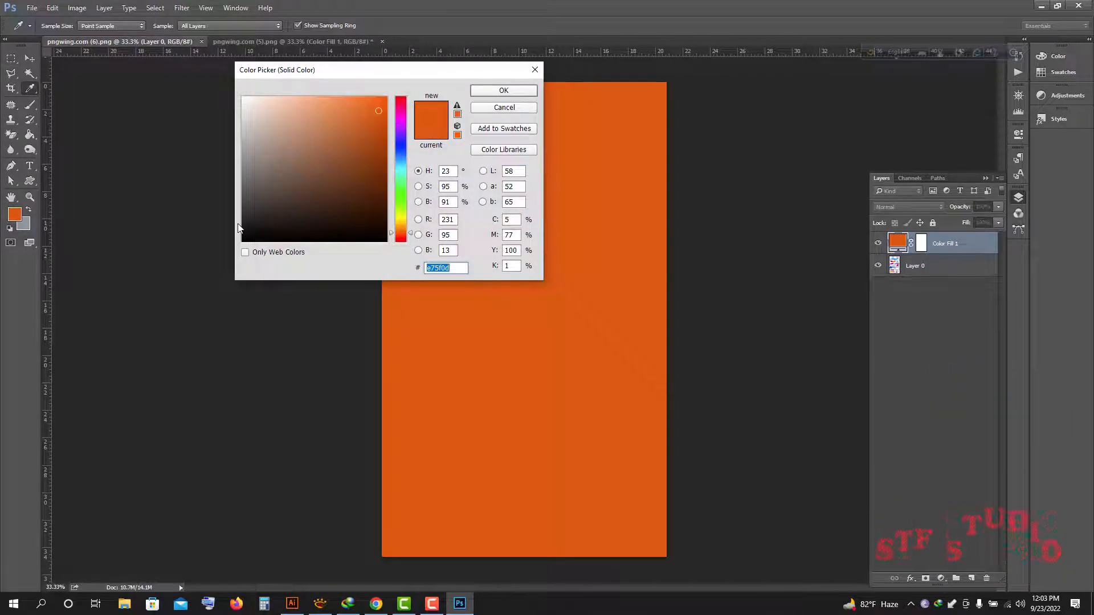
left_click(247, 231)
left_click(503, 90)
key("m")
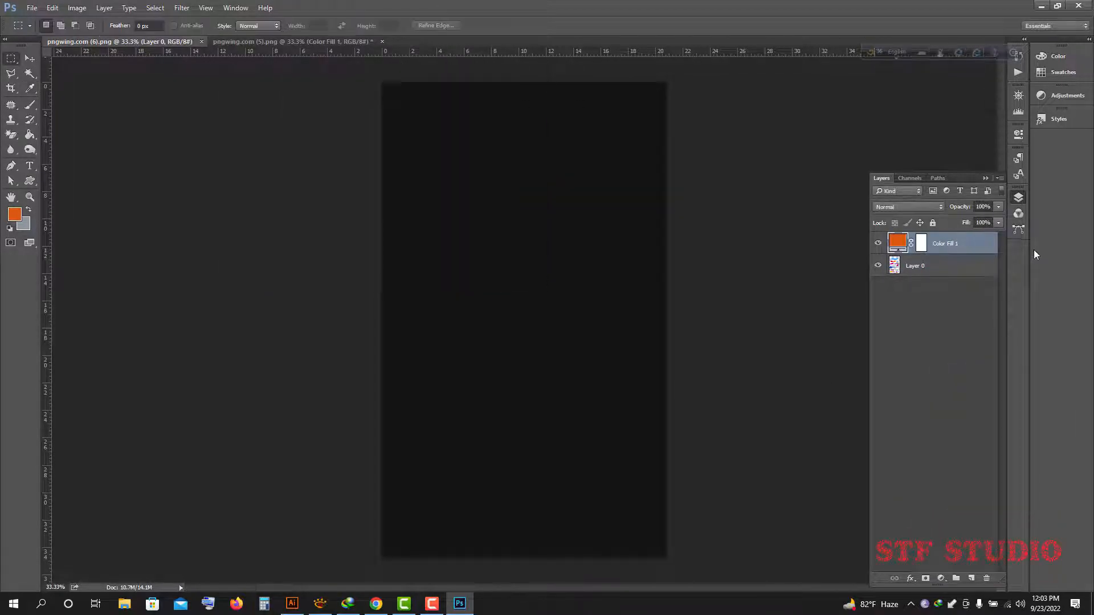
- Move Color Fill 1 beneath Layer 0 in the brush-stroke image to view the strokes on black, and delete the fill layer
left_click_drag(946, 243, 949, 327)
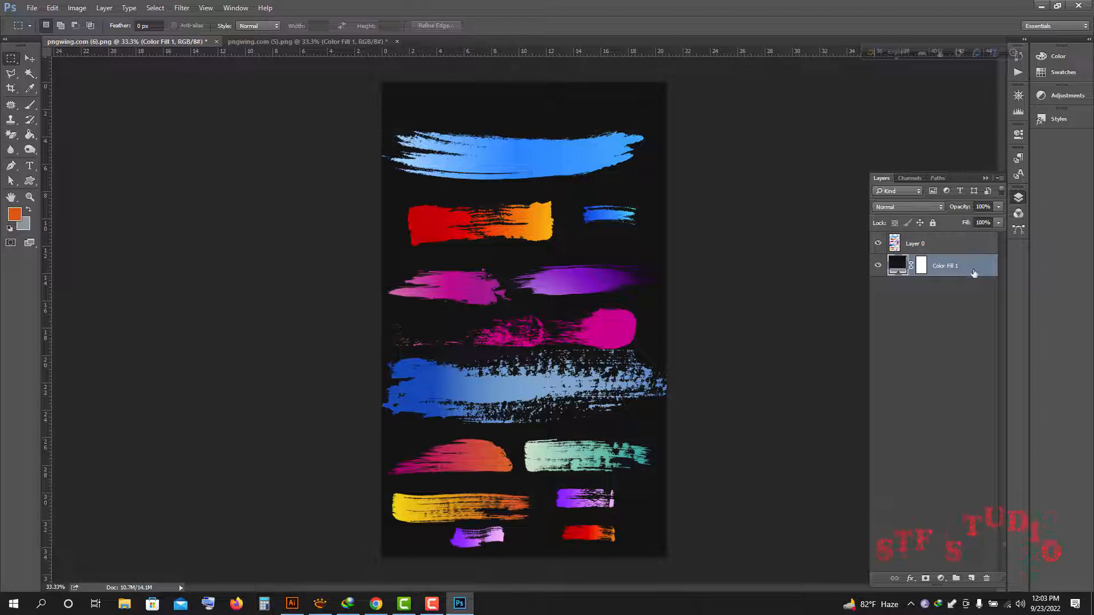
left_click(969, 311)
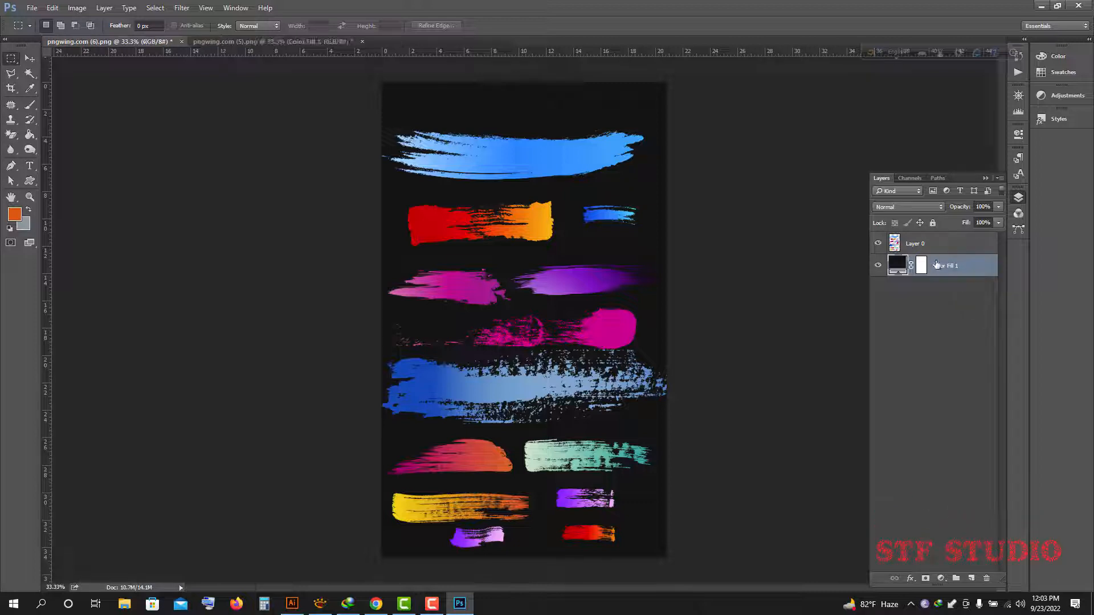
left_click(936, 266)
key("Delete")
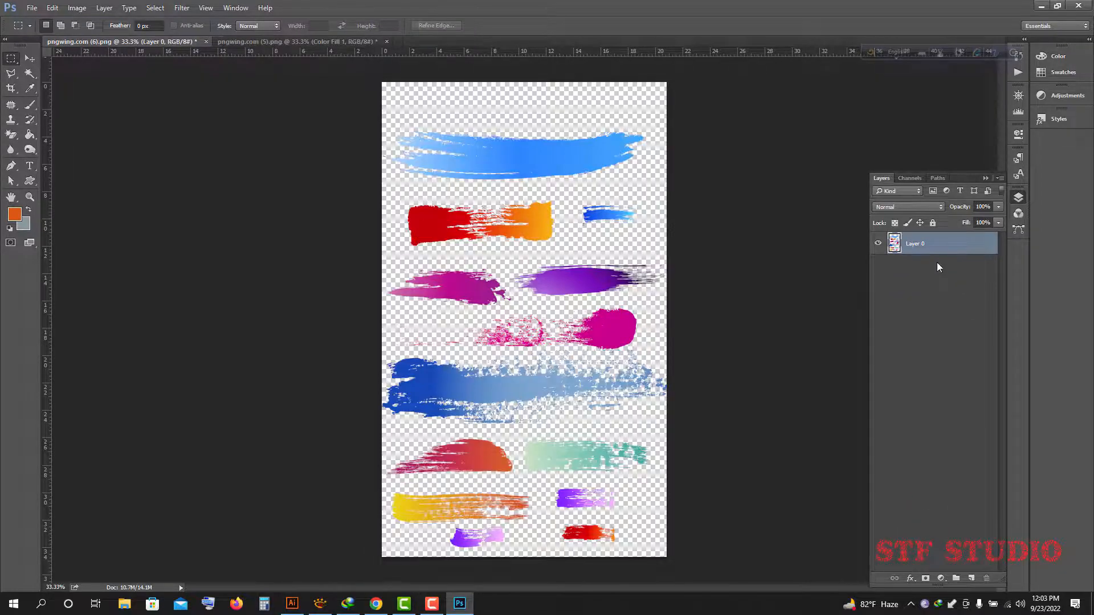
- Delete Color Fill 1 from the splatter image pngwing.com (5).png, and lock and unlock Layer 0
left_click(268, 41)
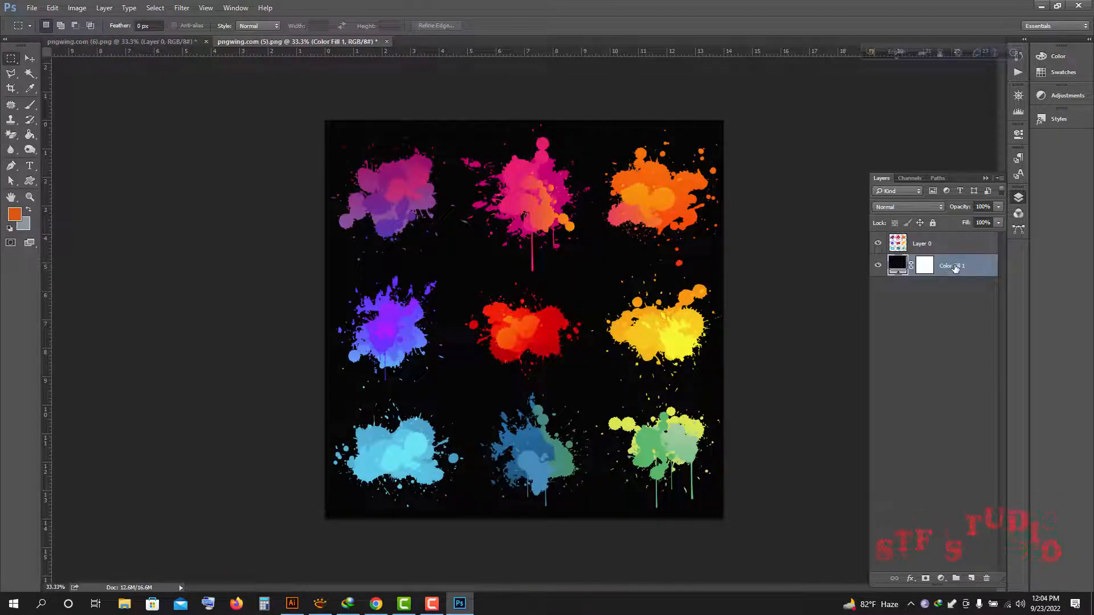
key("Delete")
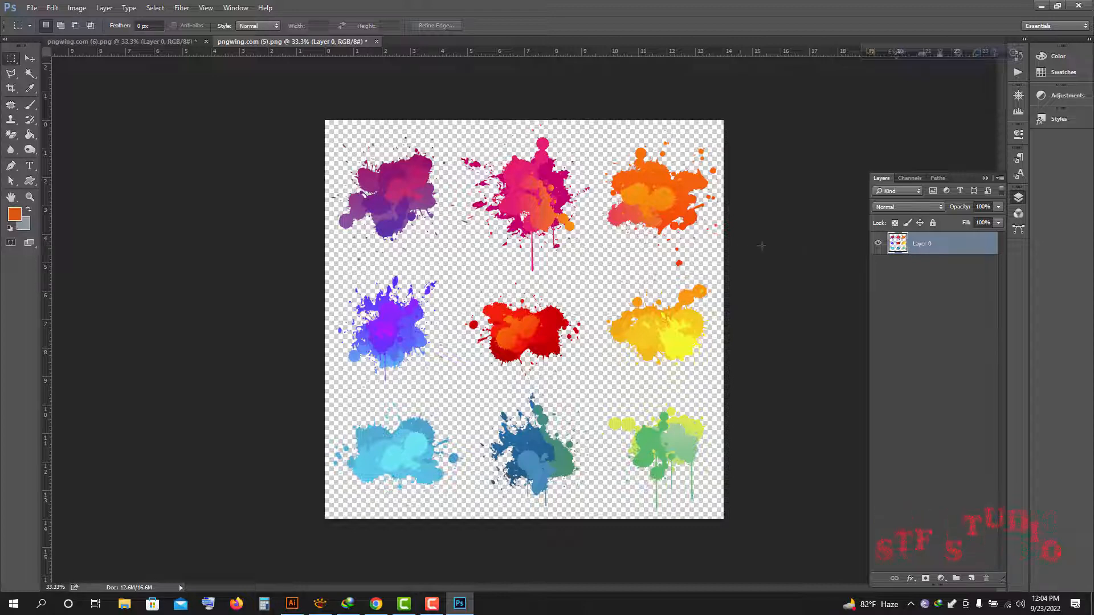
left_click(933, 223)
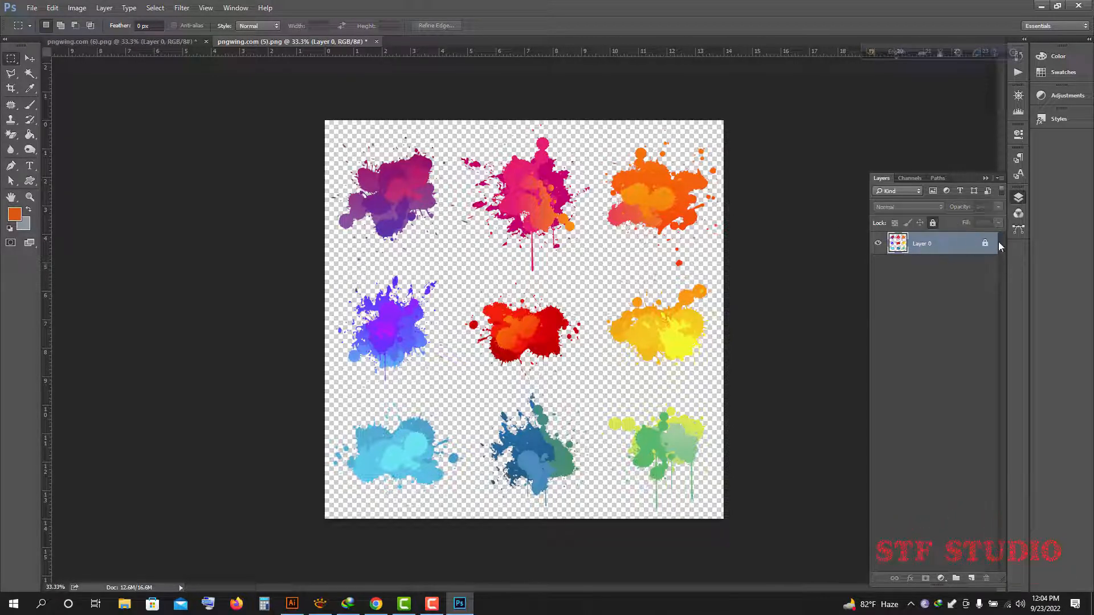
left_click(932, 224)
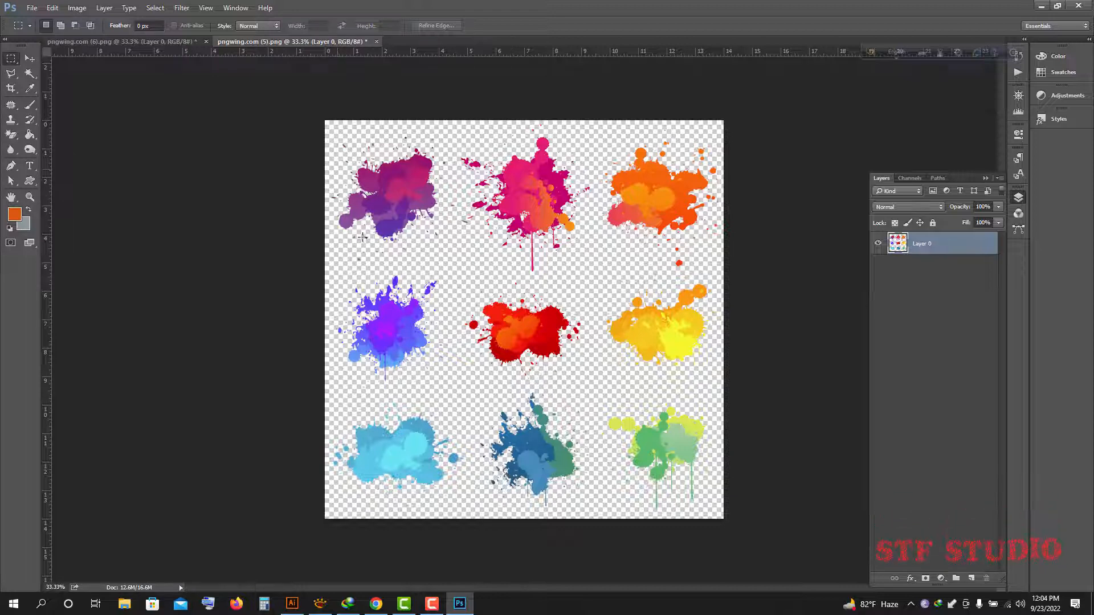
- Select the purple splatter with a rectangular marquee about 4.36 by 4.78 in and copy it to a new layer
left_click_drag(326, 124, 450, 260)
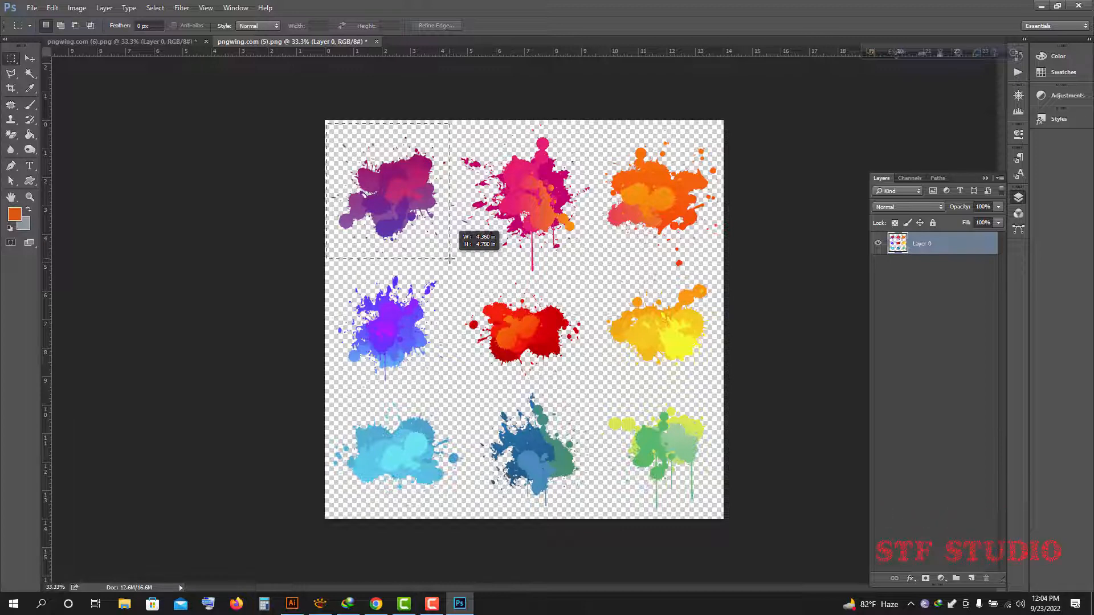
left_click_drag(450, 259, 450, 260)
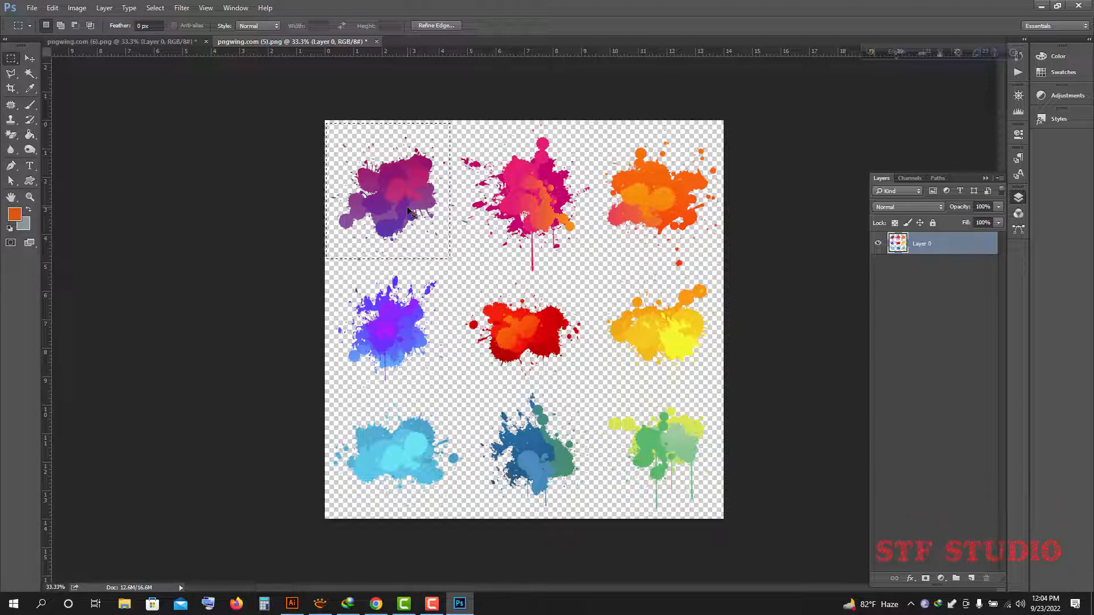
key("ctrl+j")
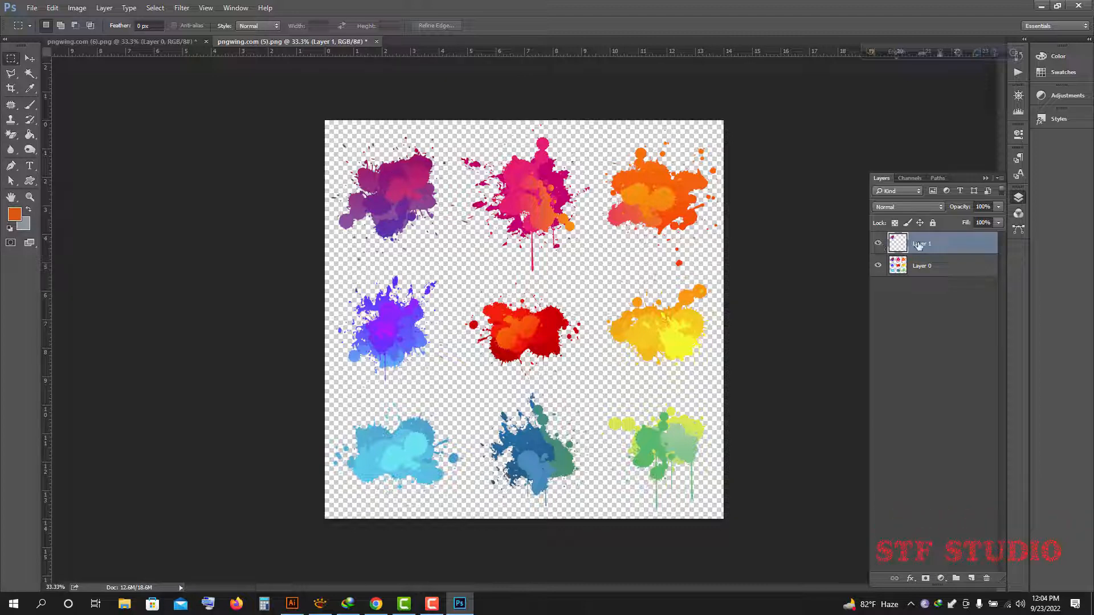
- Copy the pink and orange splatters in the image's upper row from Layer 0 onto separate new layers
left_click(924, 269)
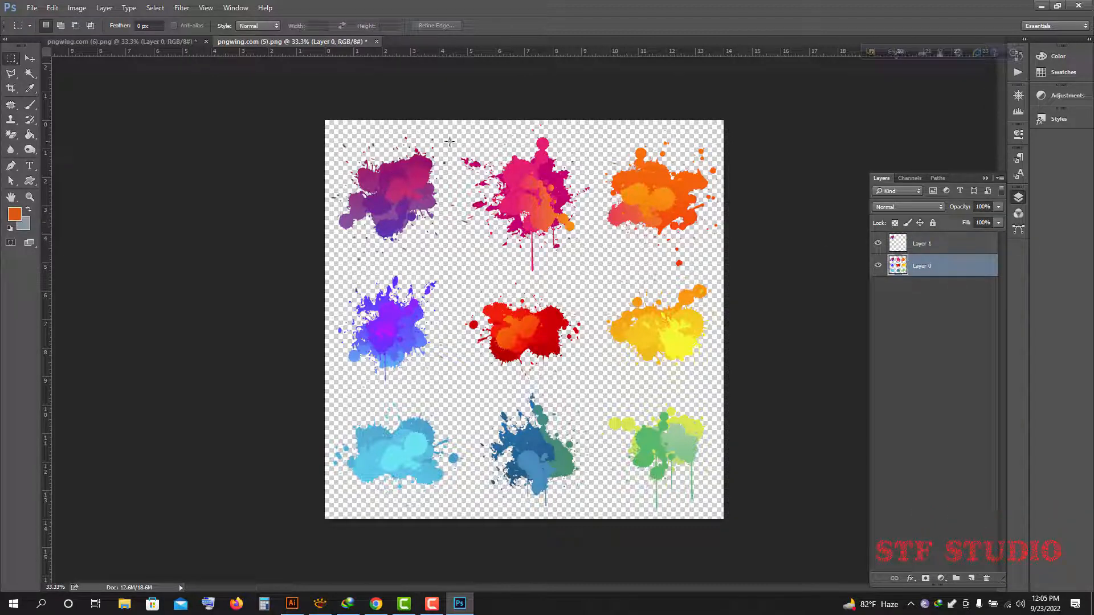
left_click_drag(455, 130, 596, 273)
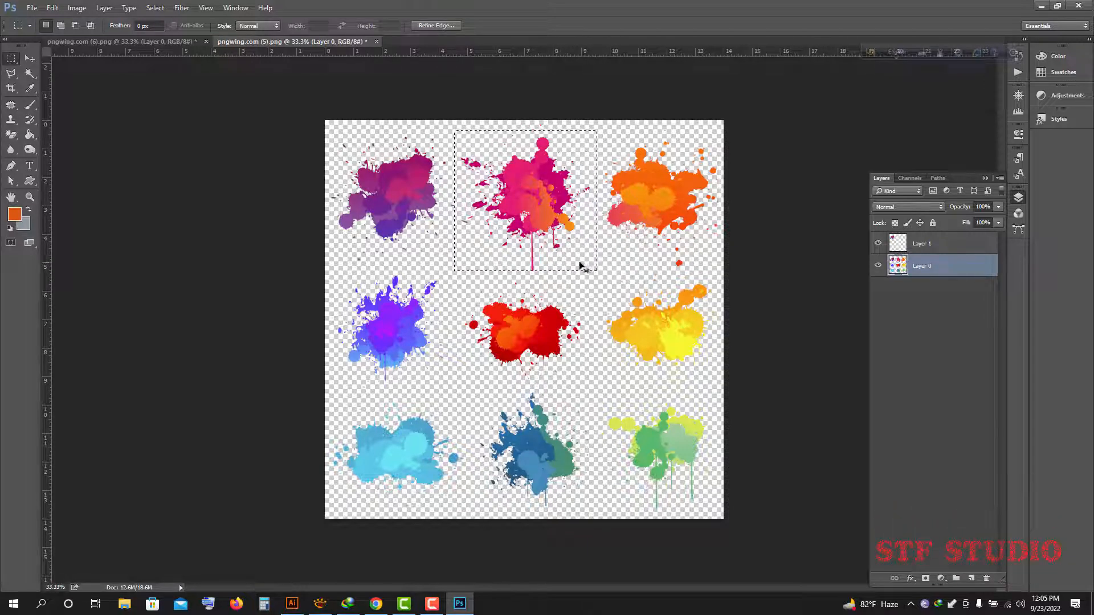
key("ctrl+j")
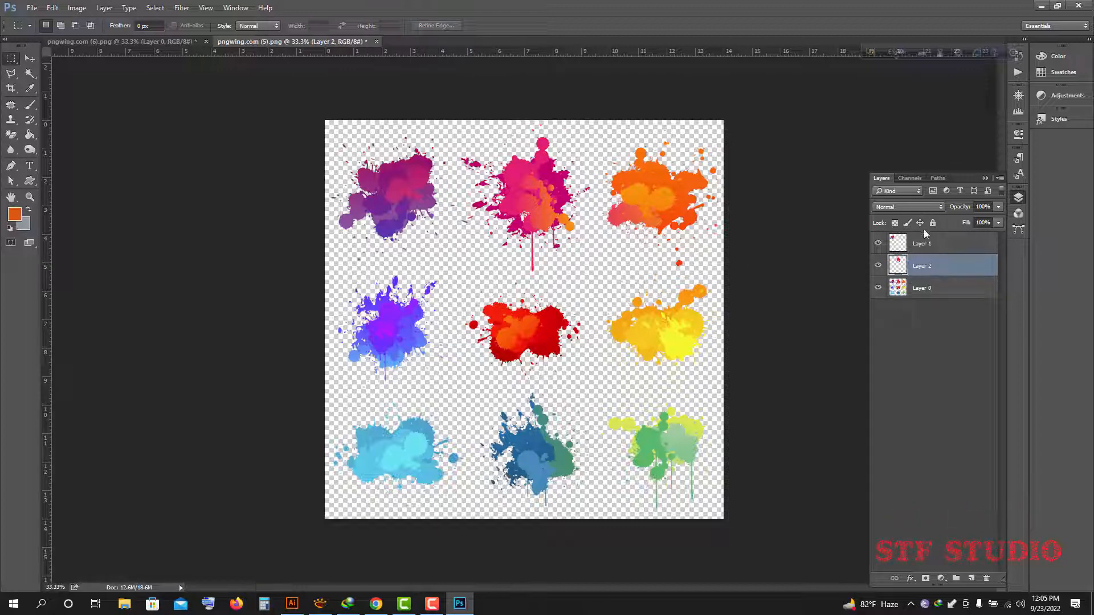
left_click(936, 290)
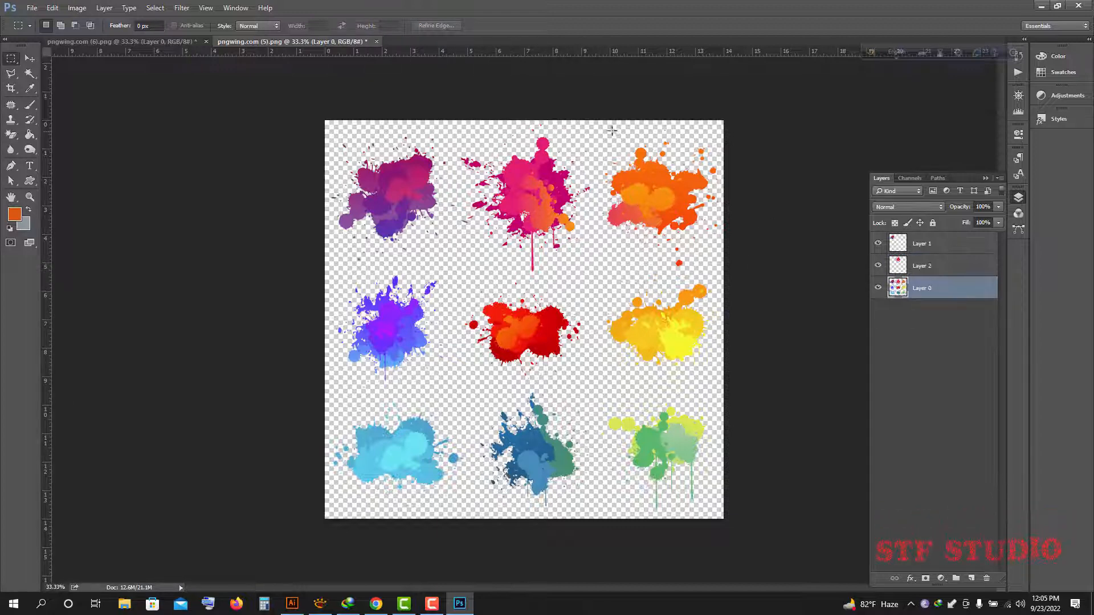
left_click_drag(606, 120, 735, 255)
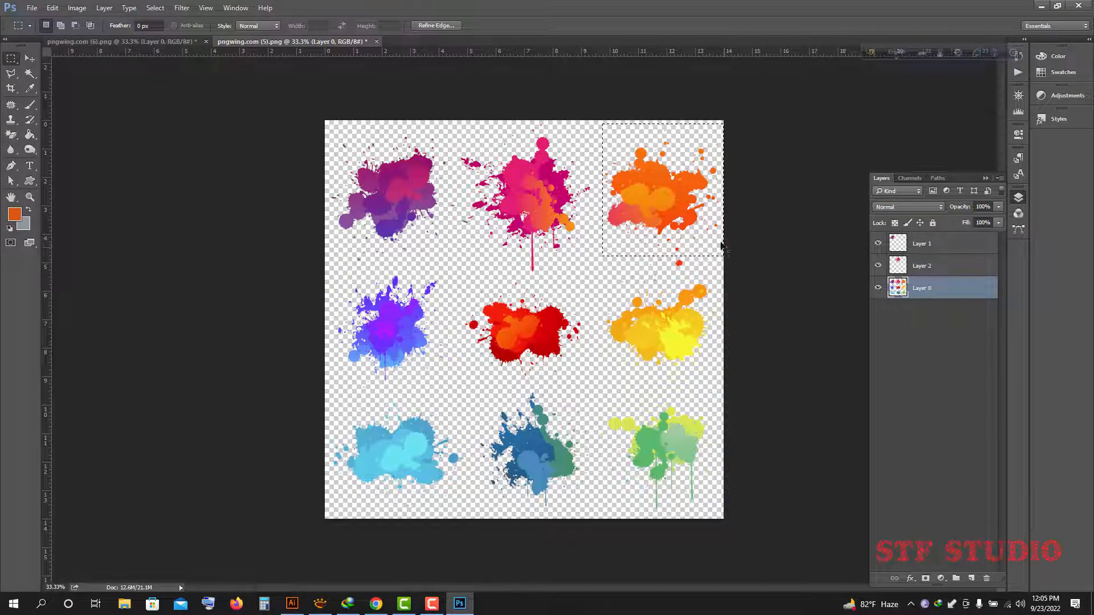
key("ctrl+j")
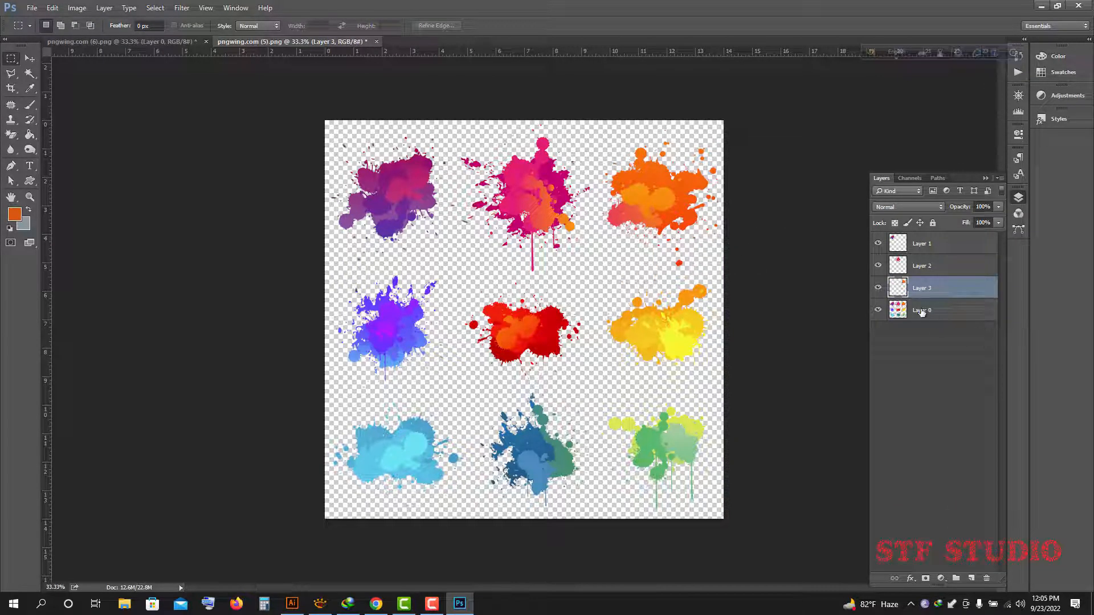
- Select the violet-blue splatter in the middle row on Layer 0 and copy it to a new layer
left_click(937, 311)
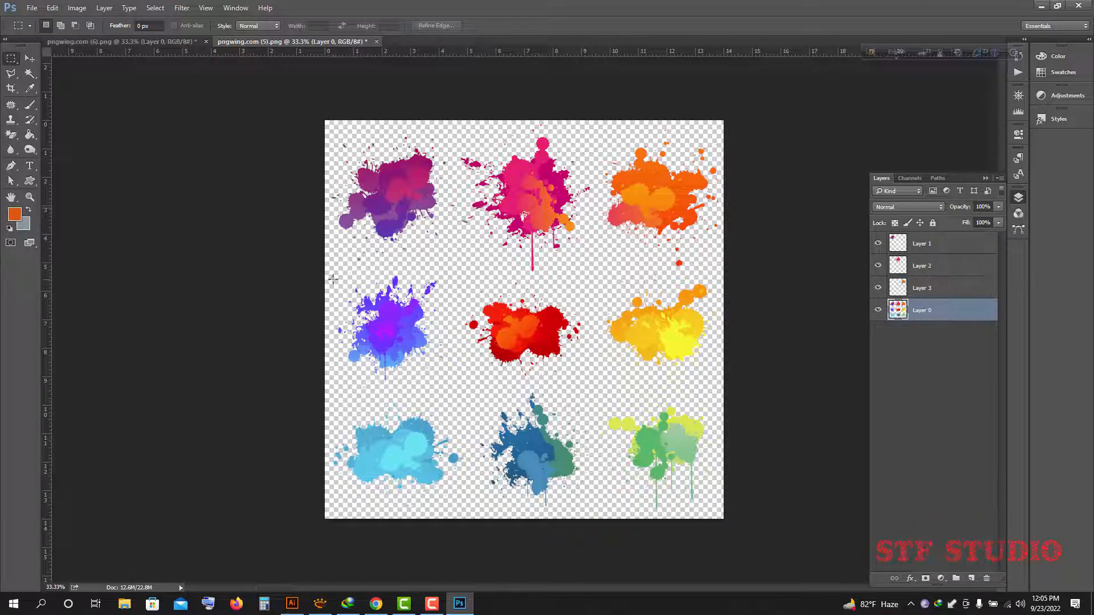
left_click_drag(327, 268, 460, 392)
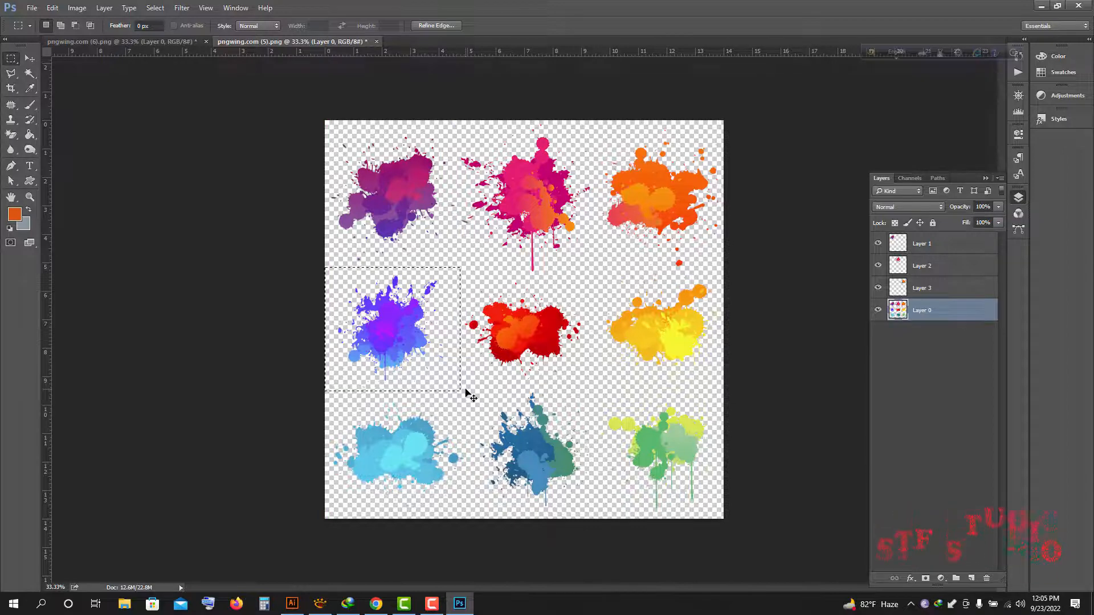
key("ctrl+j")
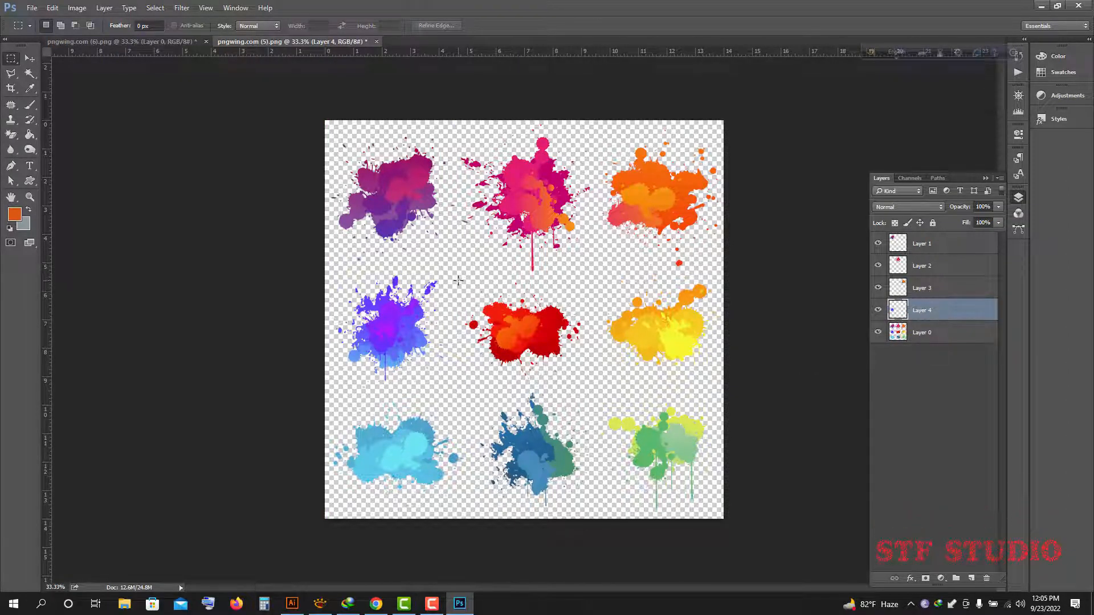
- Select the red splatter at the centre of the image and copy it from Layer 0 to a new layer
left_click_drag(458, 280, 591, 390)
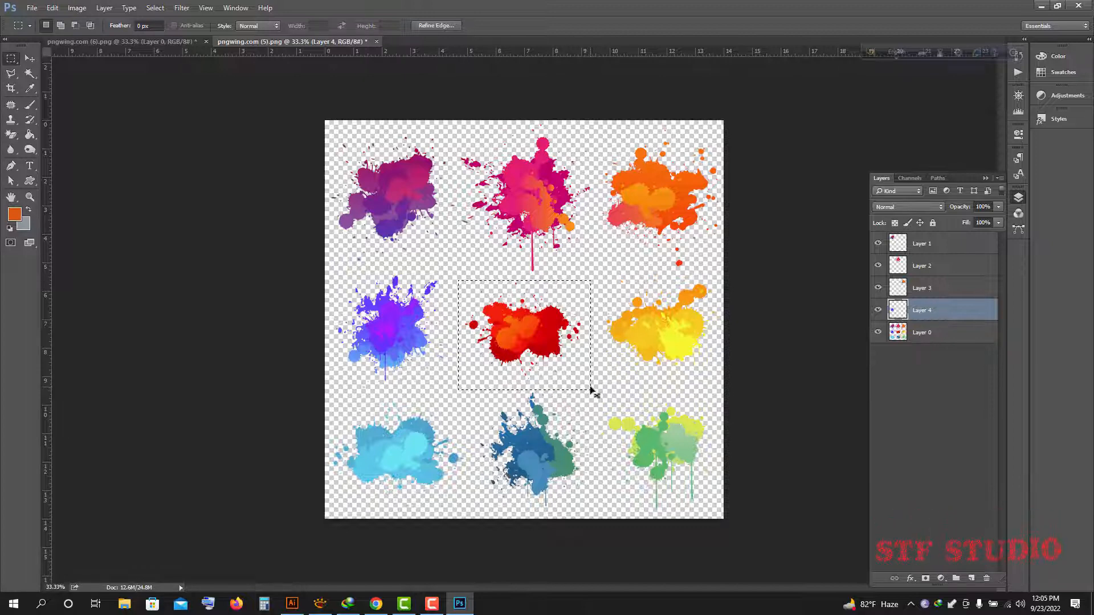
key("ctrl+j")
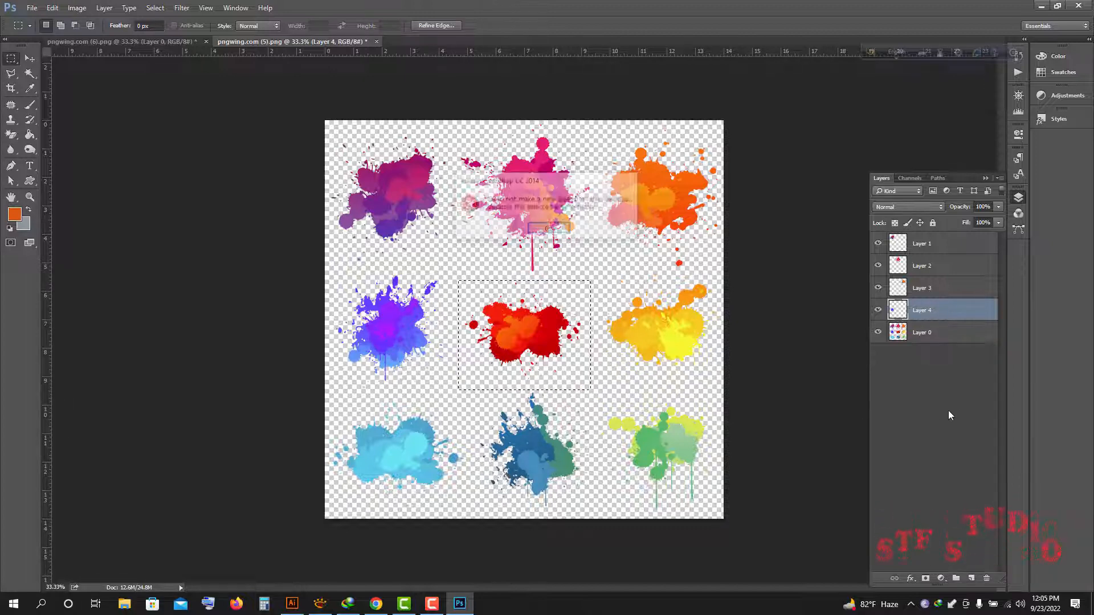
key("Return")
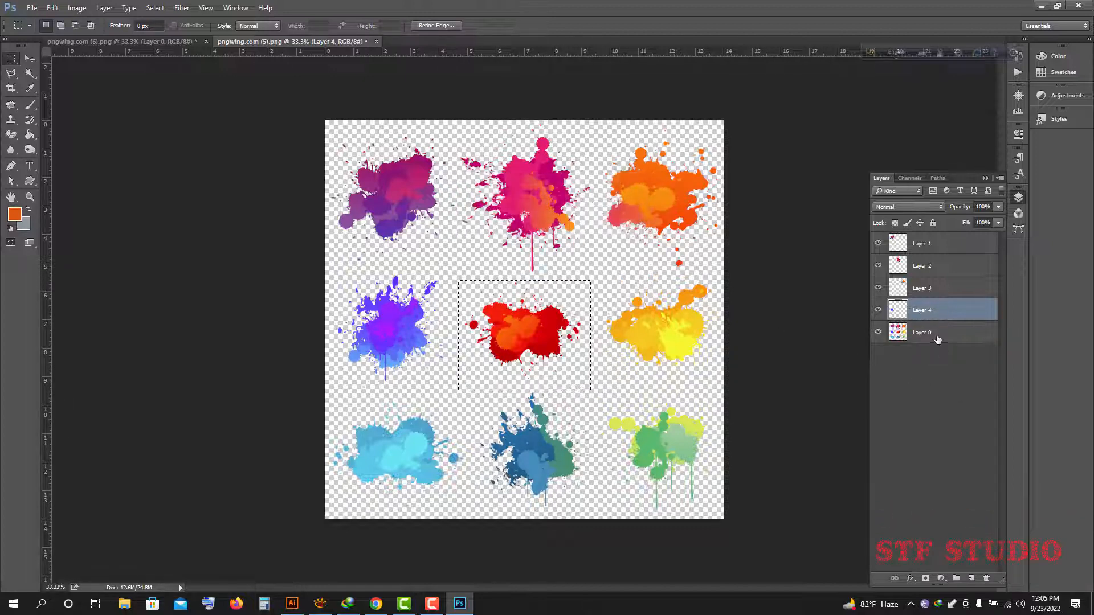
left_click(938, 336)
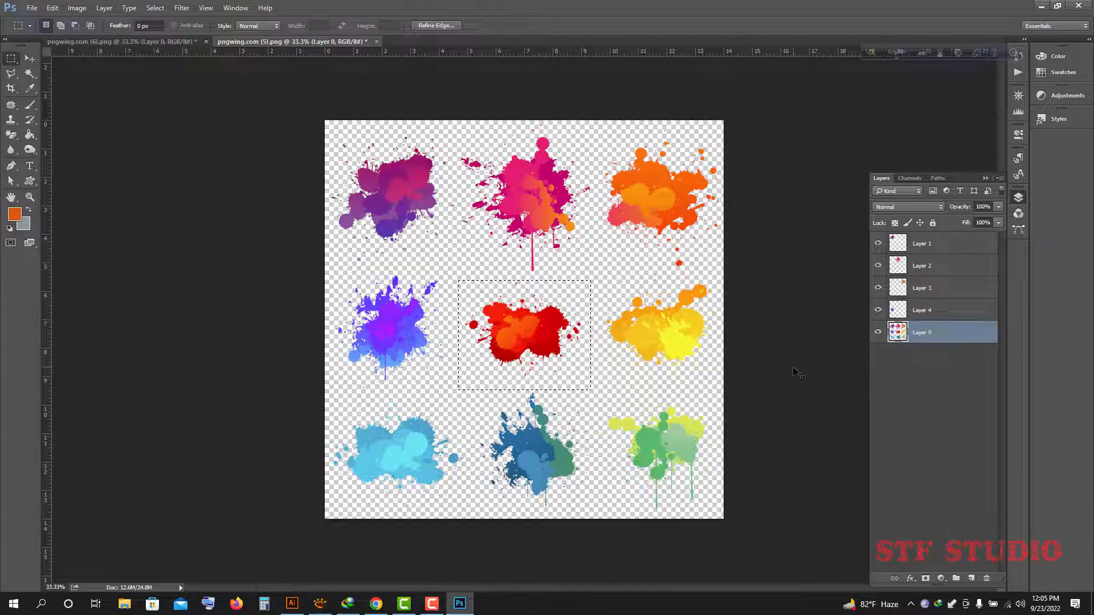
key("ctrl+j")
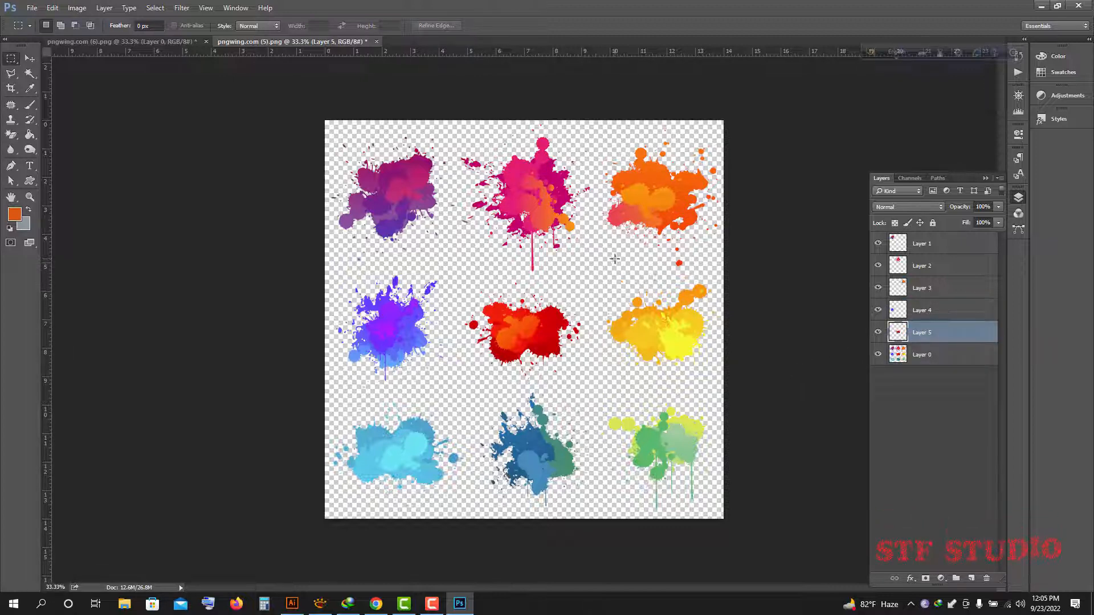
- Select the yellow splatter in the middle row and copy it from Layer 0 to a new layer
left_click_drag(597, 265, 739, 383)
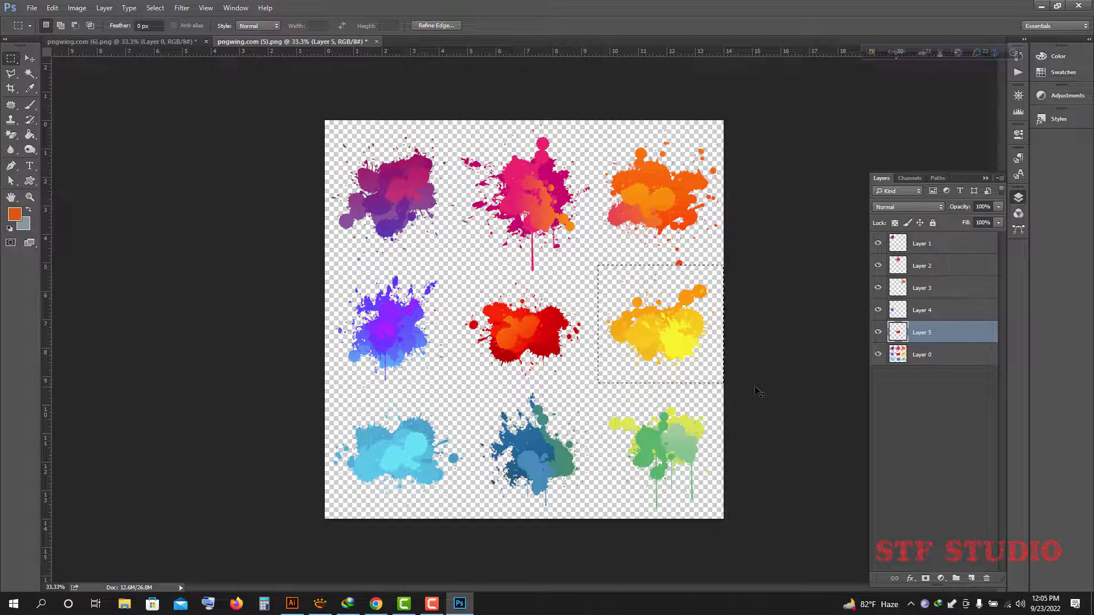
left_click(910, 360)
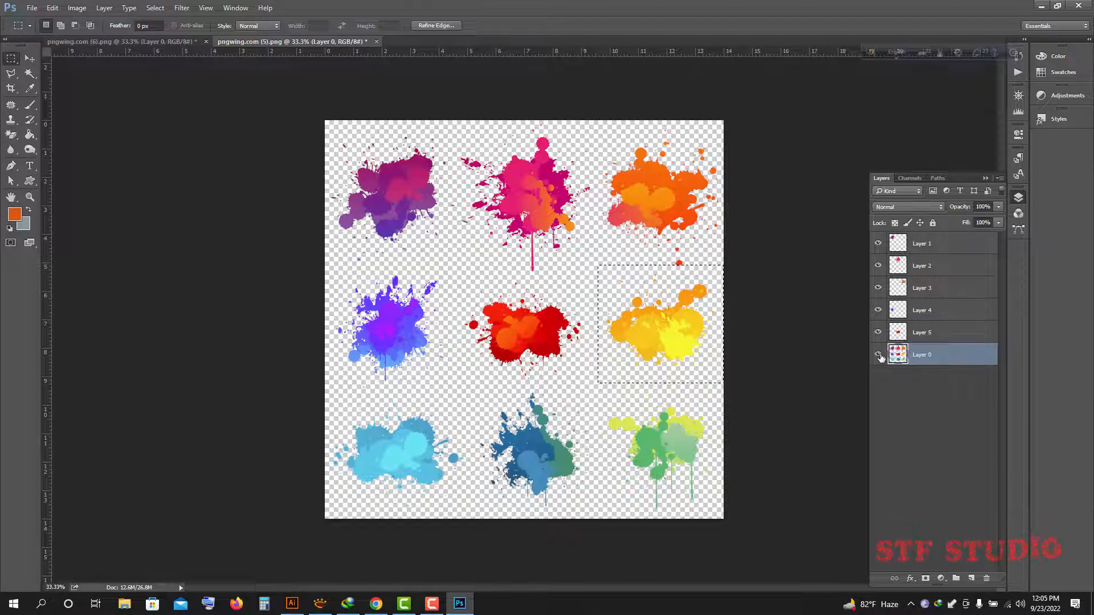
key("ctrl+j")
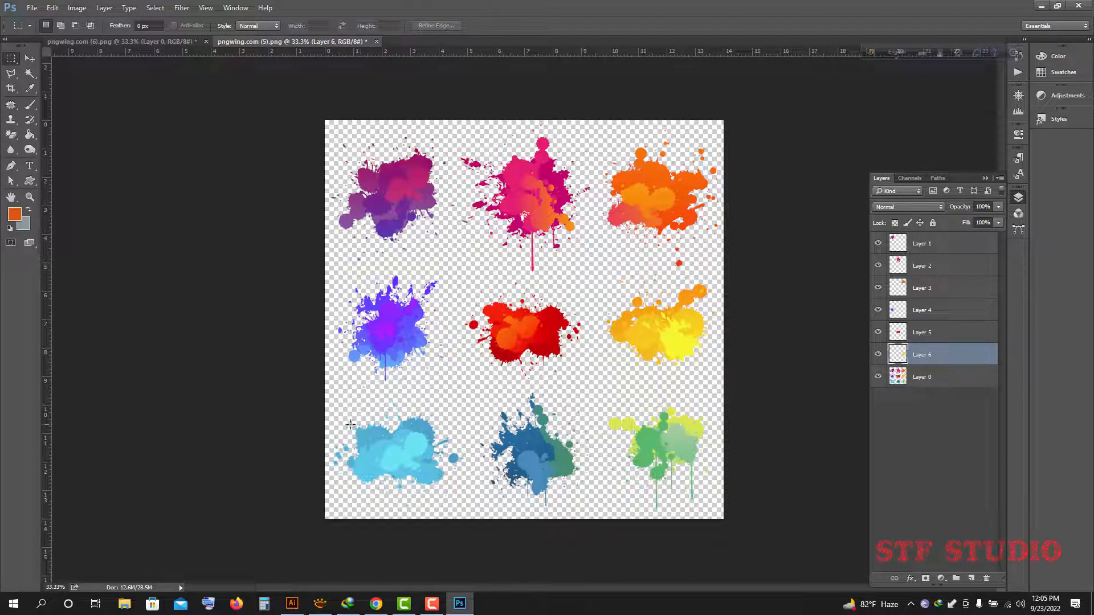
- Select the light blue splatter in the lowest row and copy it from Layer 0 to a new layer
left_click_drag(325, 405, 472, 516)
key("ctrl+j")
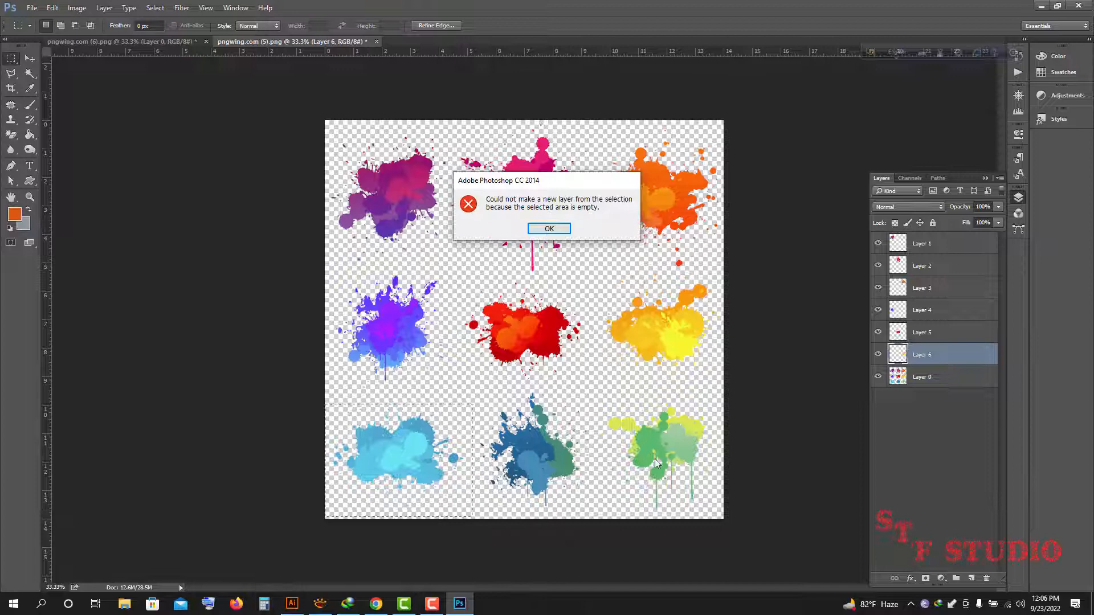
left_click(549, 228)
key("alt+[")
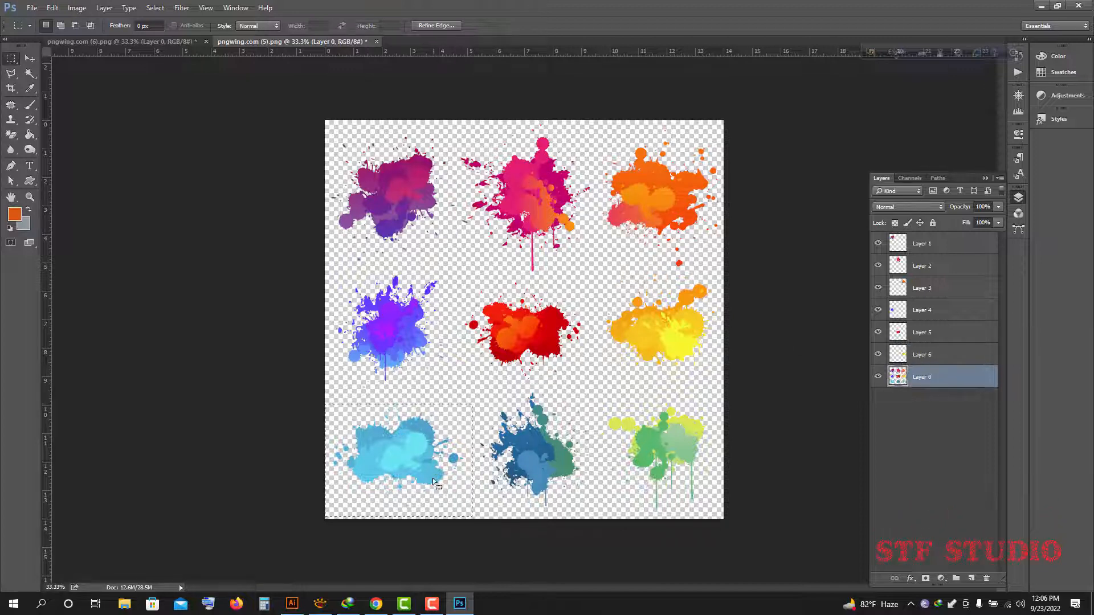
key("ctrl+j")
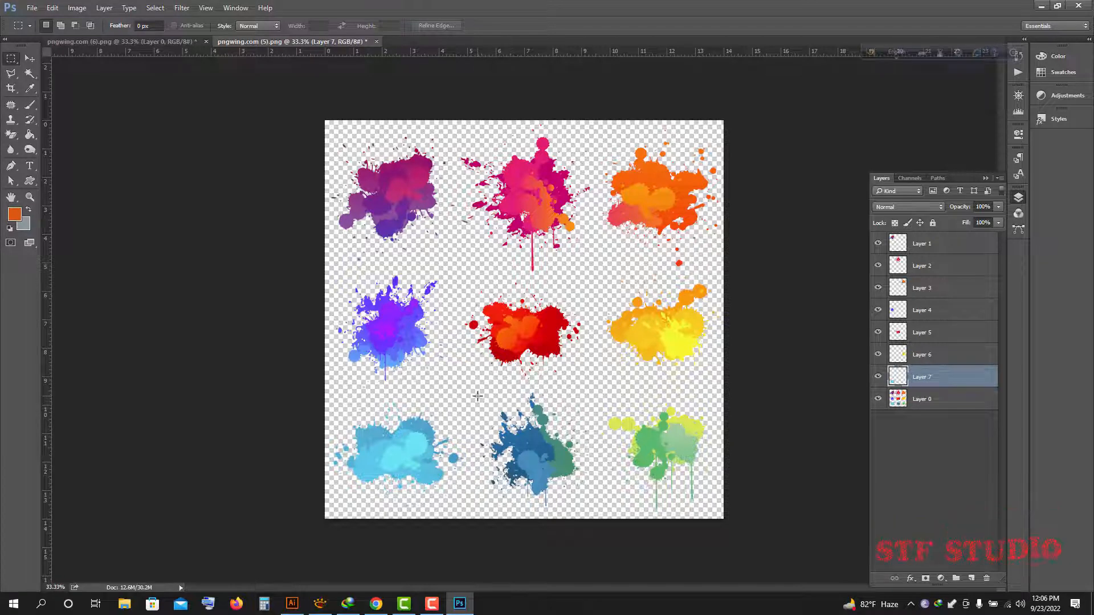
- Marquee the dark blue splatter, nudge the selection up to enclose it fully, and copy it from Layer 0 to a new layer
left_click_drag(478, 396, 594, 520)
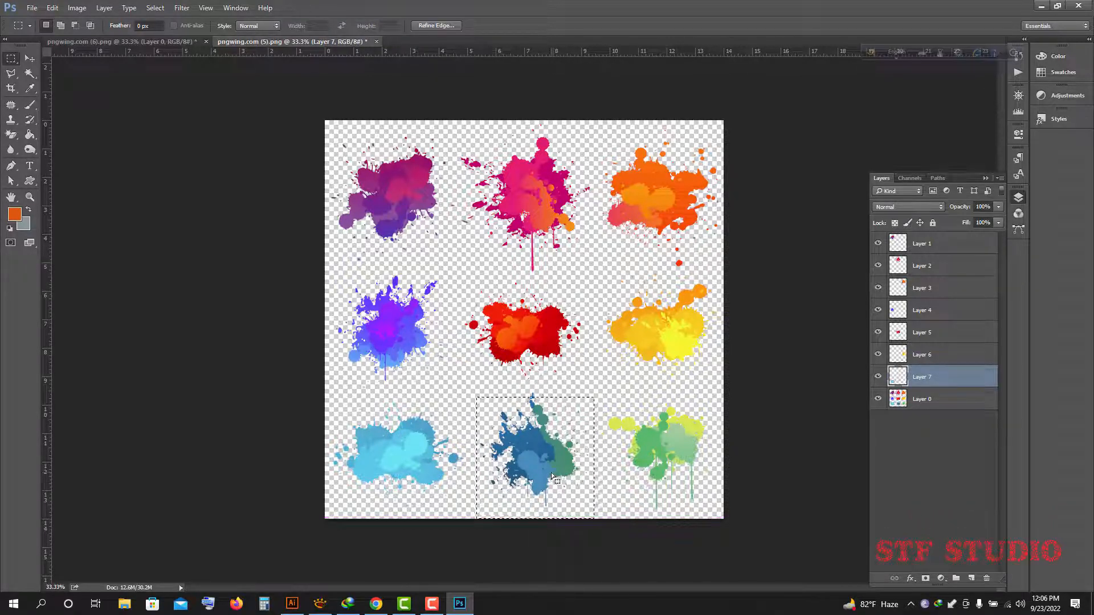
key("shift+Up")
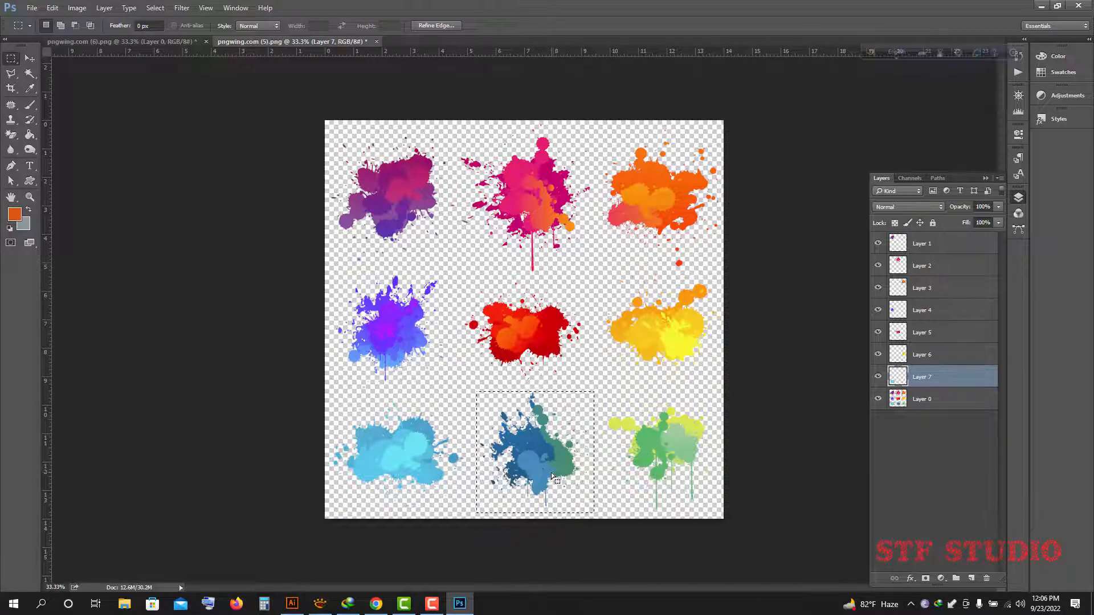
left_click(938, 400)
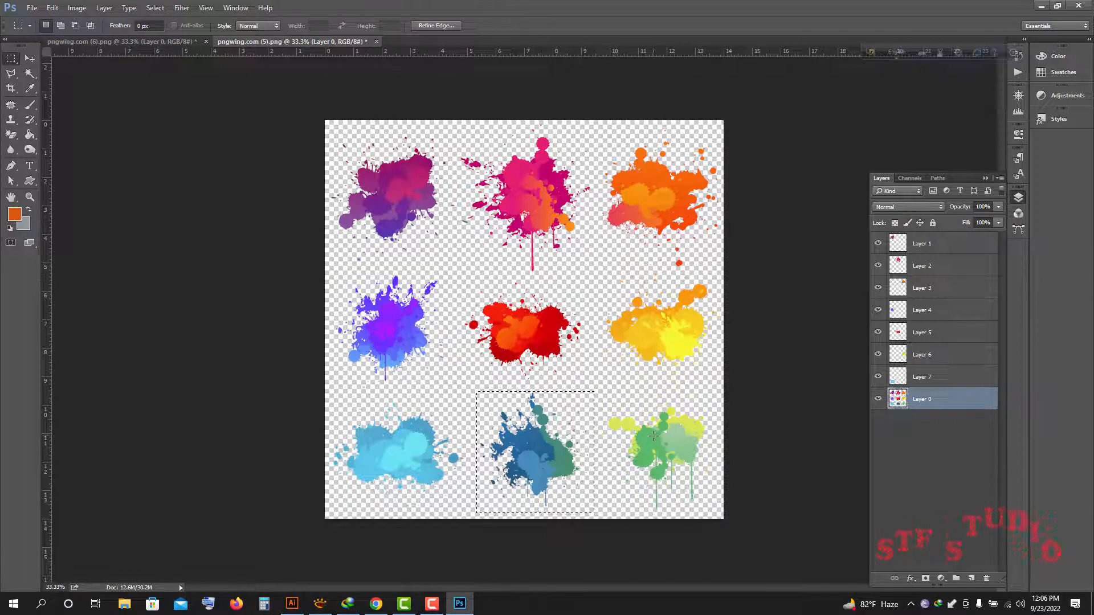
key("ctrl+j")
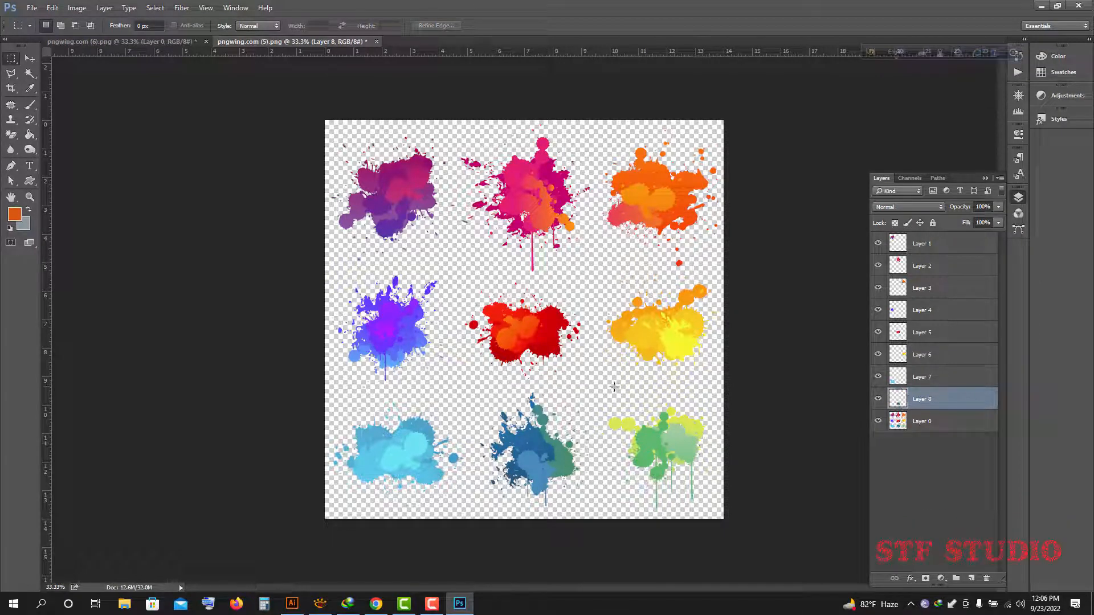
- Select the green splatter in the lowest row, copy it from Layer 0 to a new layer, and check the copies with Layer 0 hidden
left_click_drag(603, 393, 755, 540)
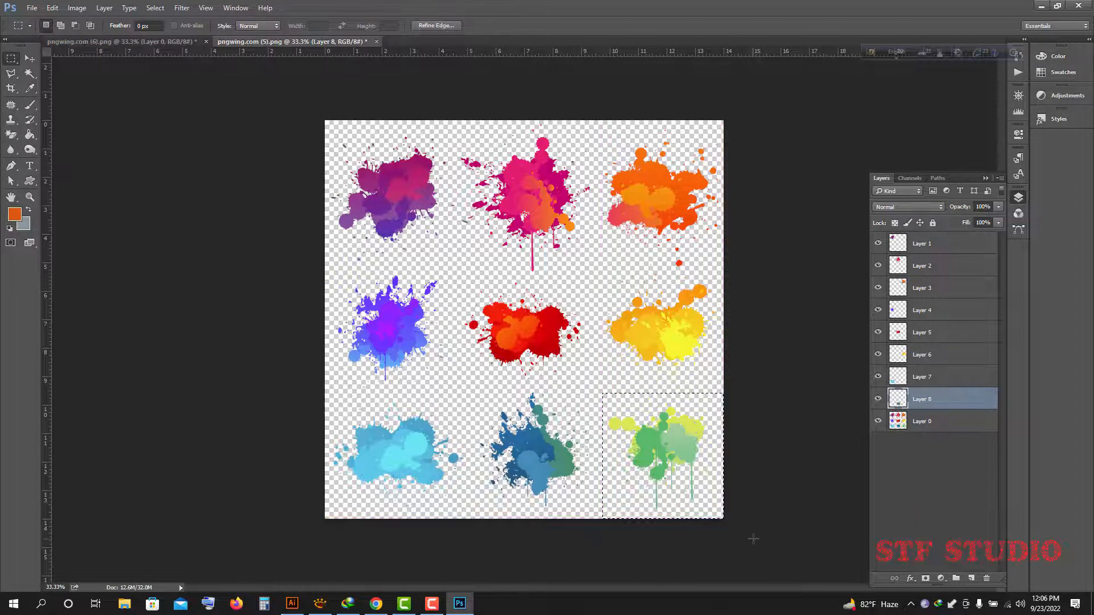
left_click(918, 421)
key("ctrl+j")
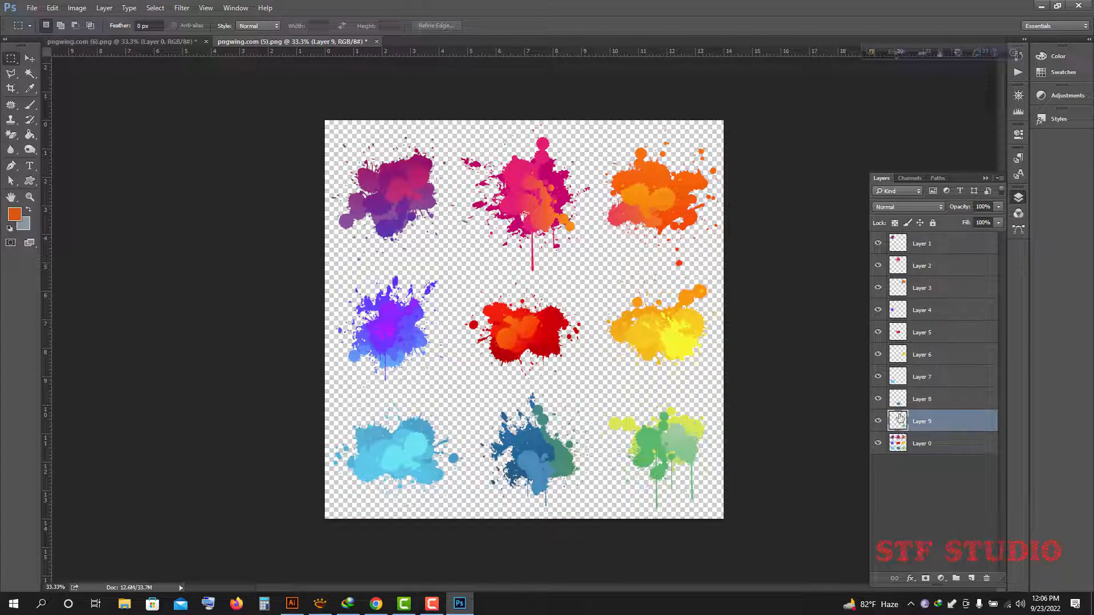
left_click(877, 444)
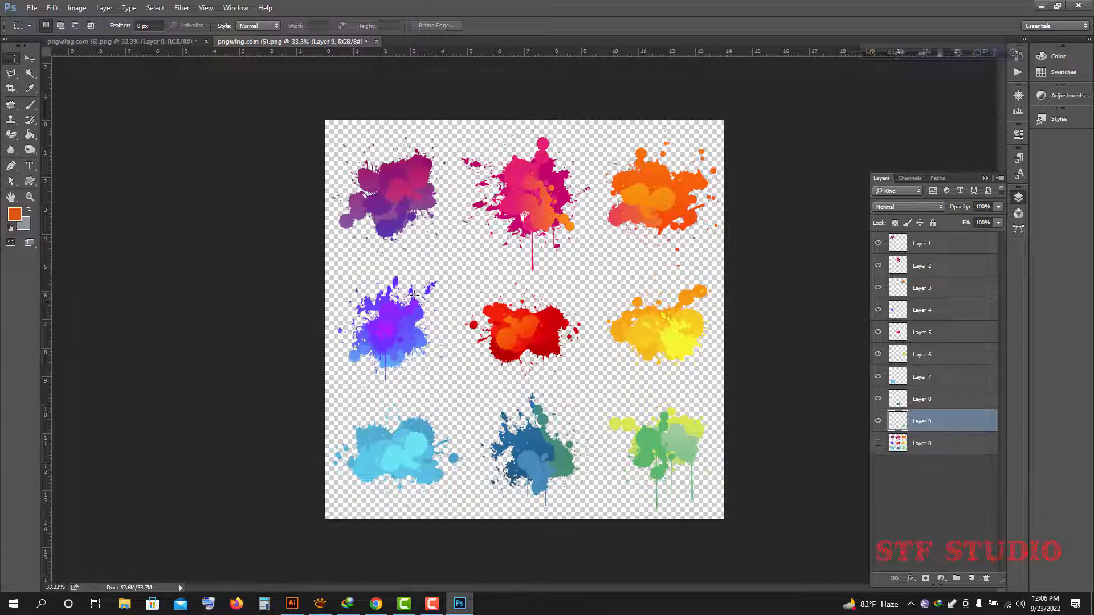
left_click(879, 444)
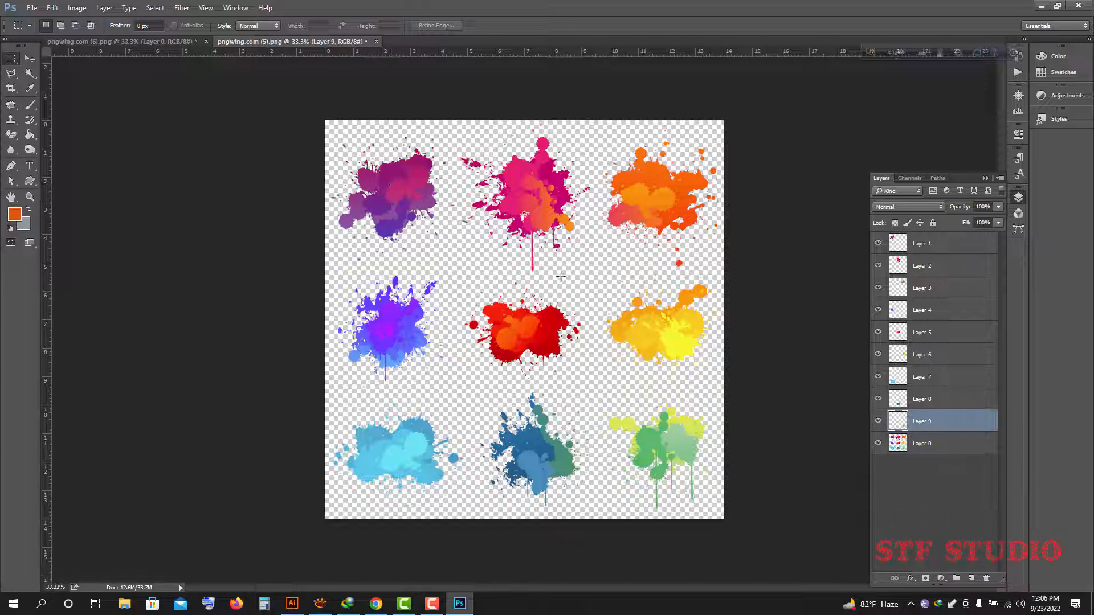
left_click(943, 245)
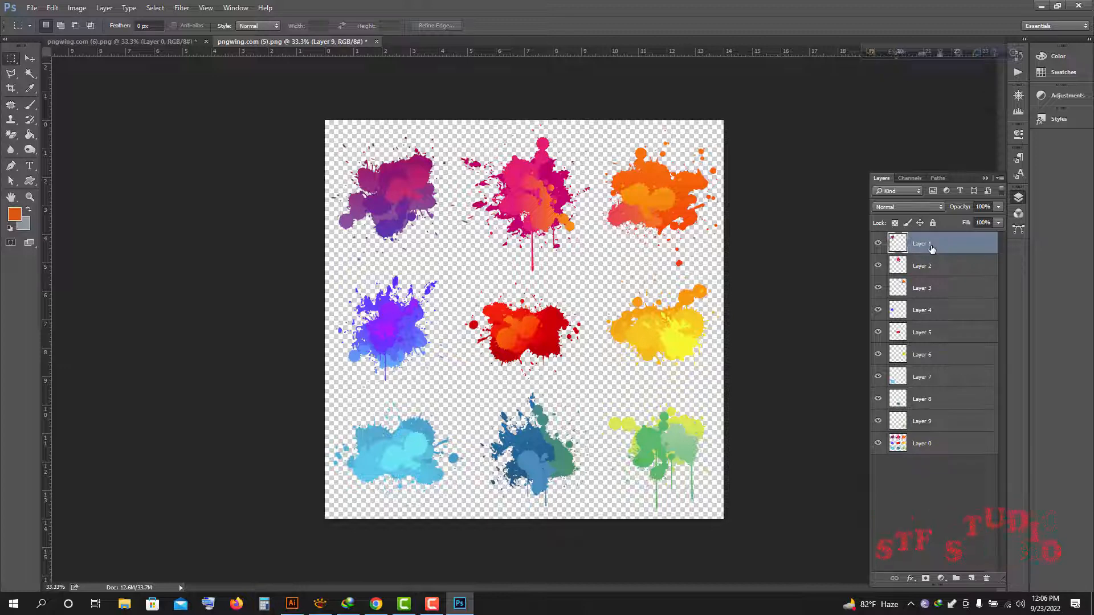
double_click(937, 244)
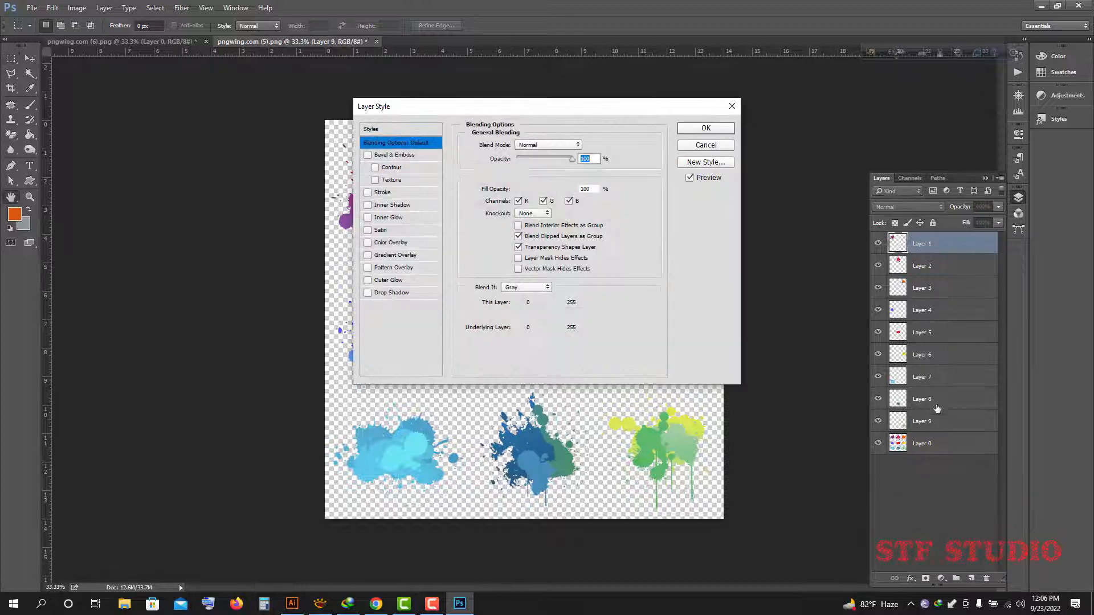
left_click(713, 147)
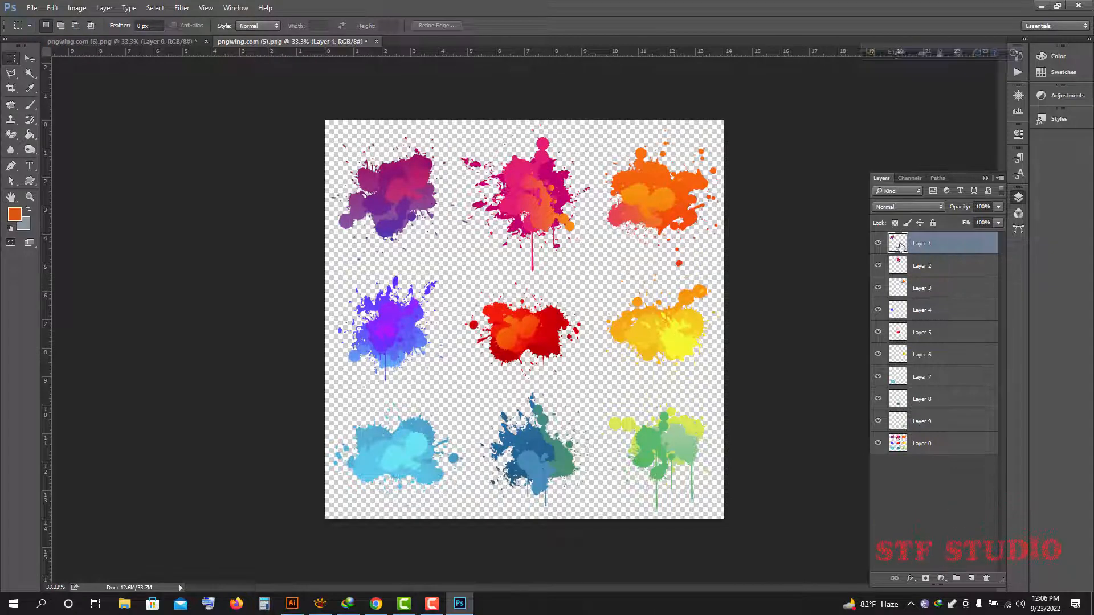
left_click(933, 493)
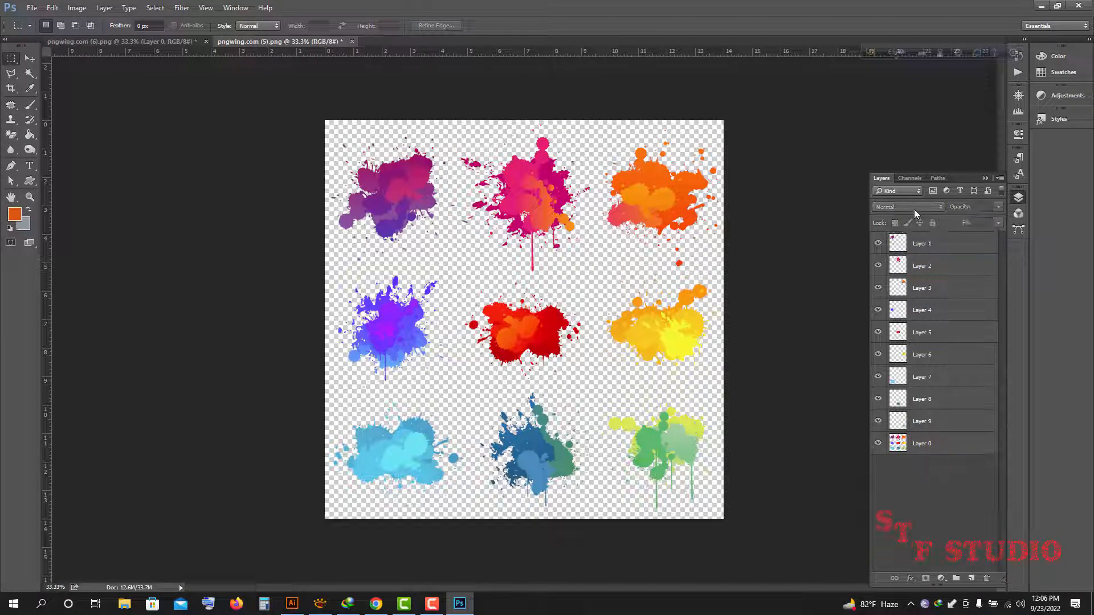
- Rename Layer 1 as "Layer 1 .png" and Layer 2 as "Layer 2 .png"
left_click(925, 245)
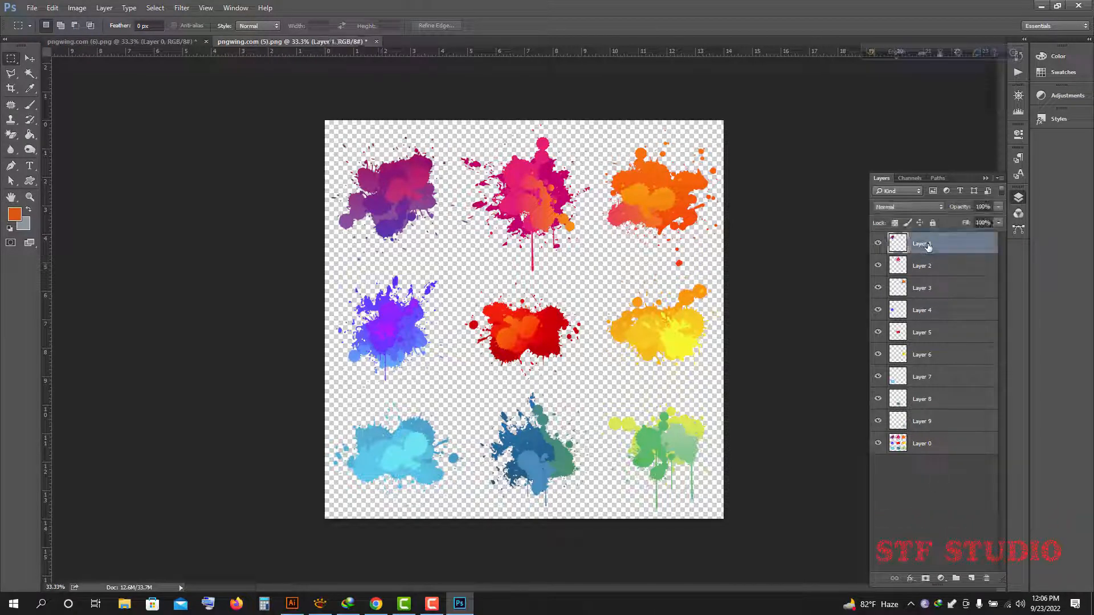
double_click(929, 244)
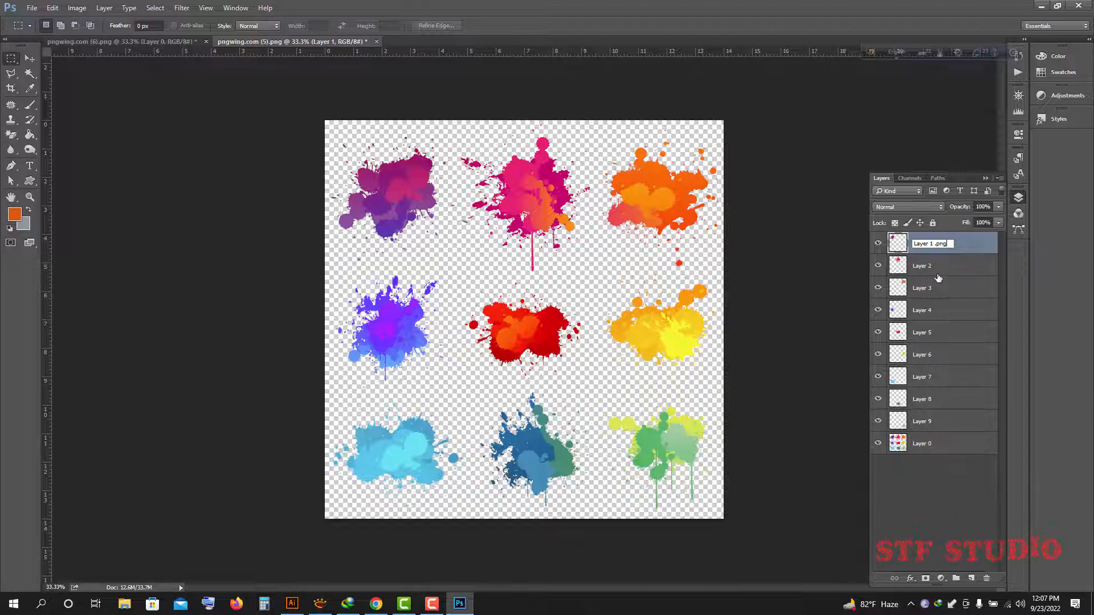
left_click(978, 243)
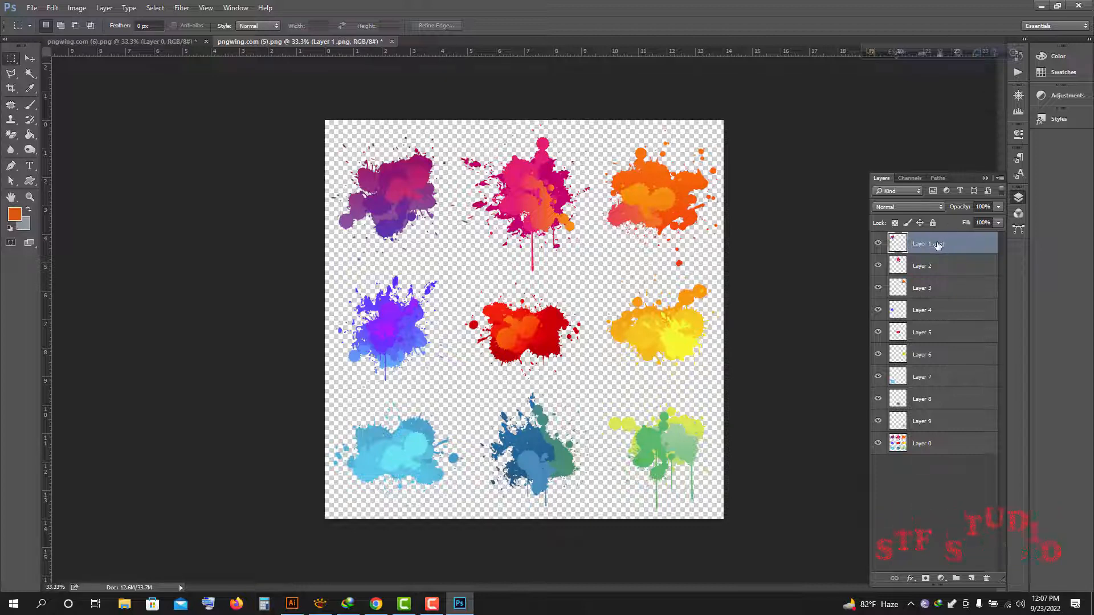
double_click(941, 245)
left_click(950, 243)
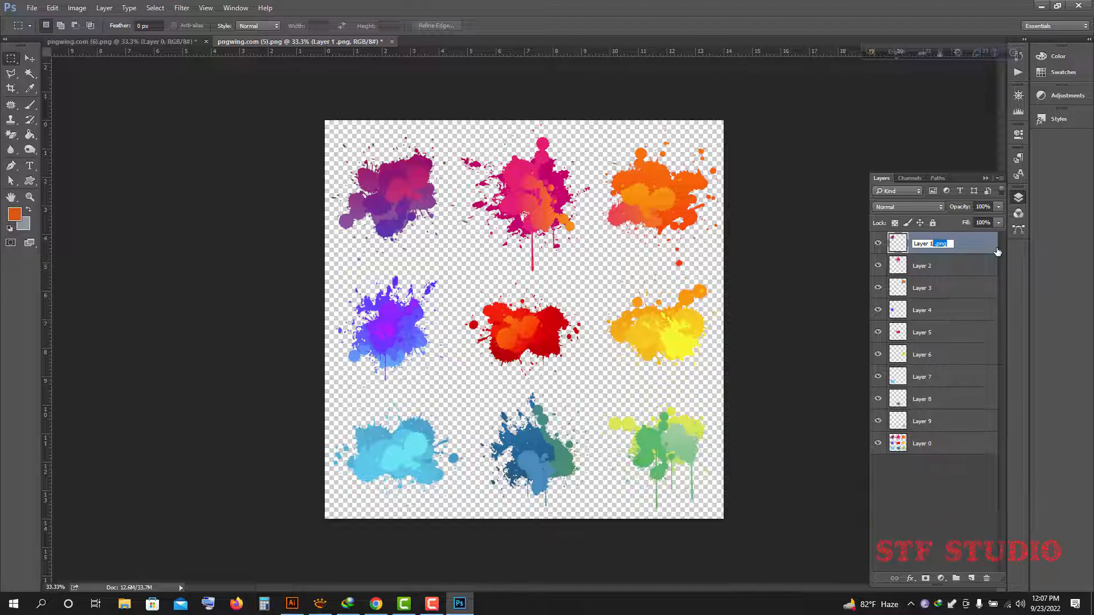
double_click(924, 266)
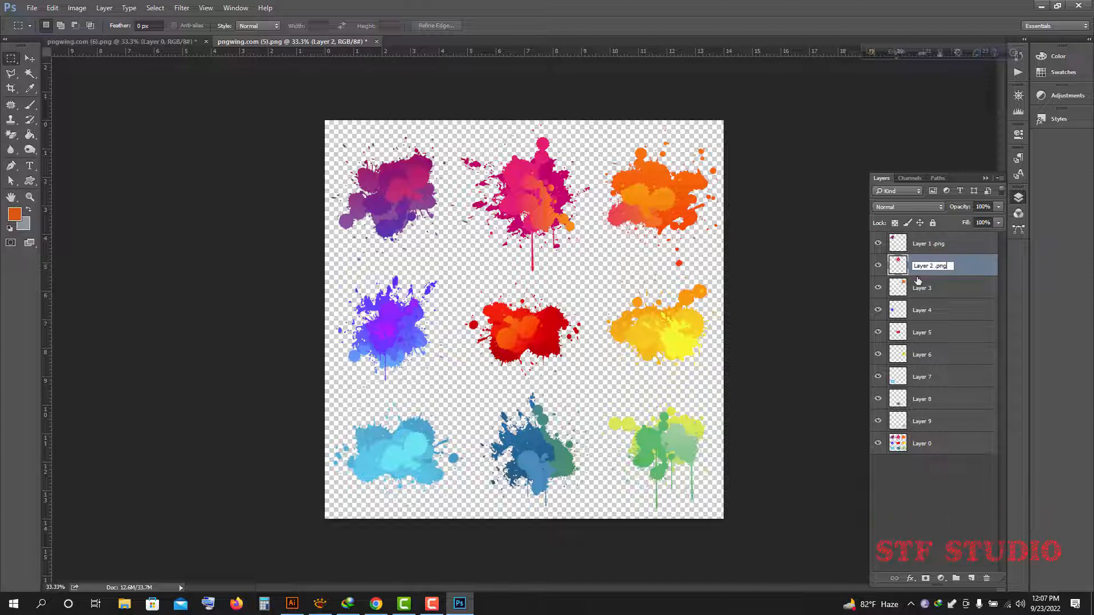
left_click(945, 291)
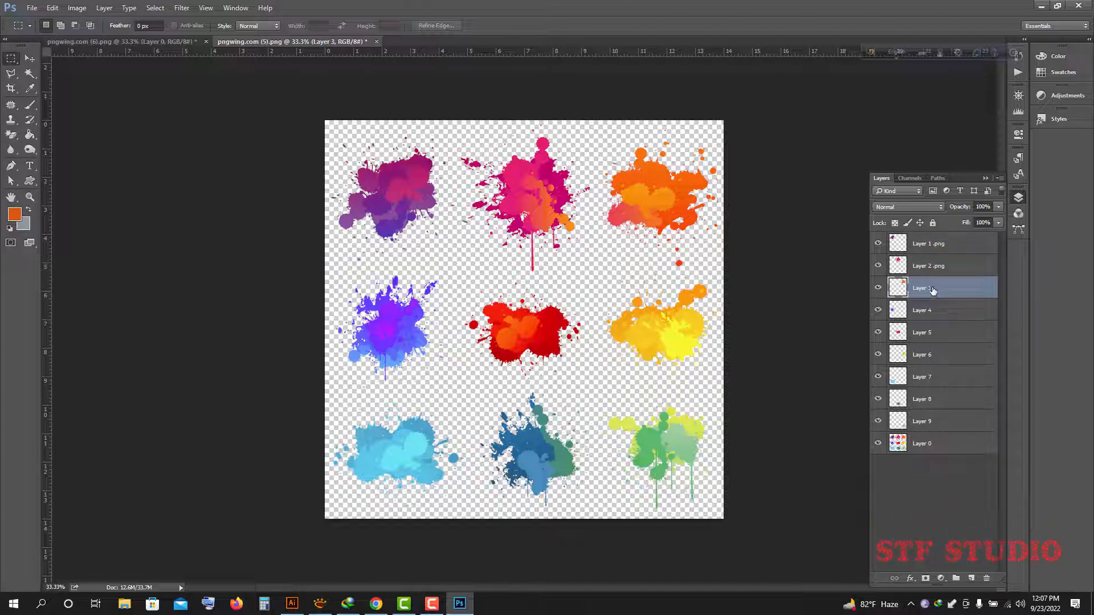
- Rename Layer 3 as "Layer 3 .png"
double_click(932, 290)
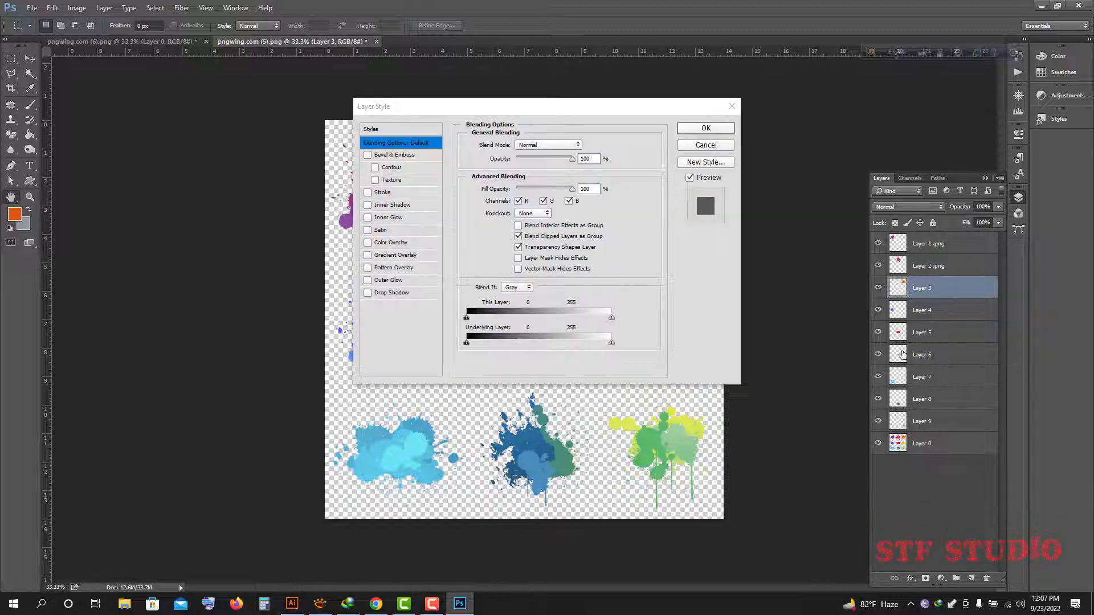
left_click(716, 144)
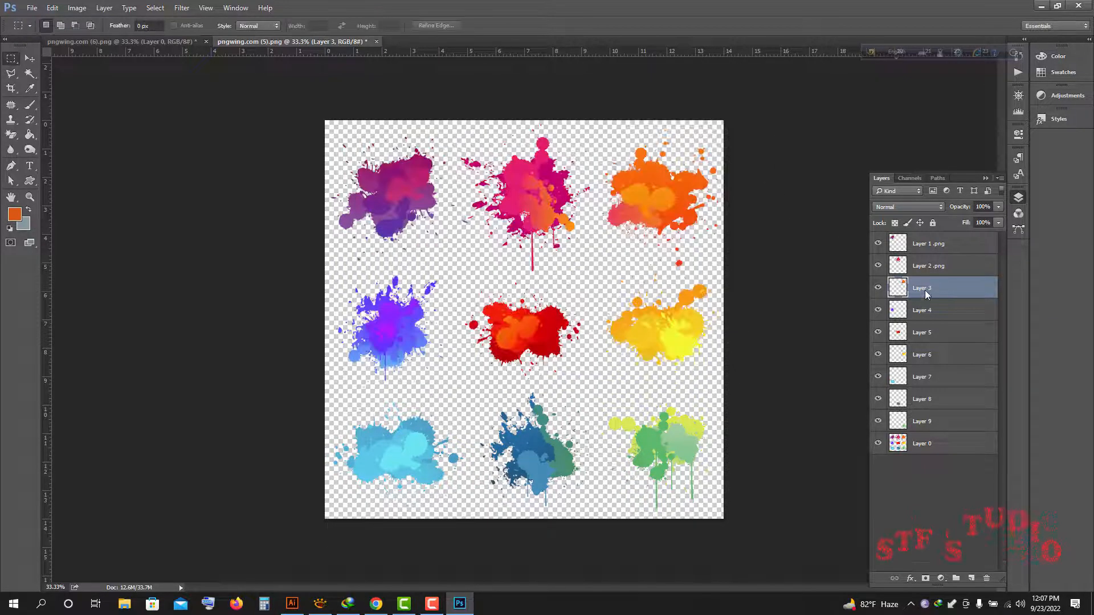
double_click(922, 289)
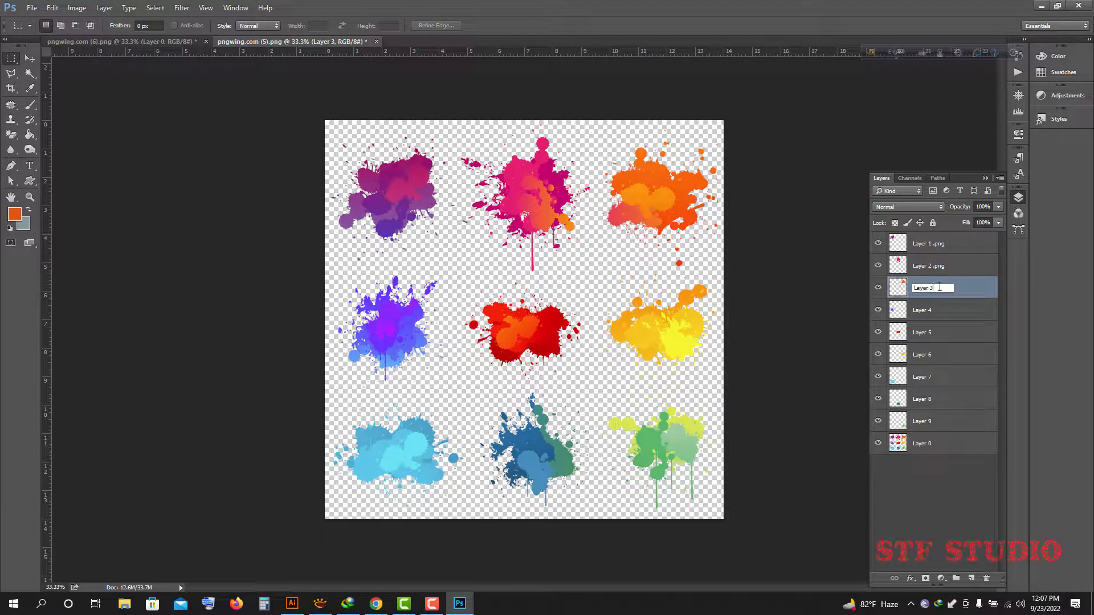
type(".png")
key("Return")
- Add the .png suffix to the next two layer names, giving "Layer 4 .png" and "Layer 5 .png"
double_click(923, 310)
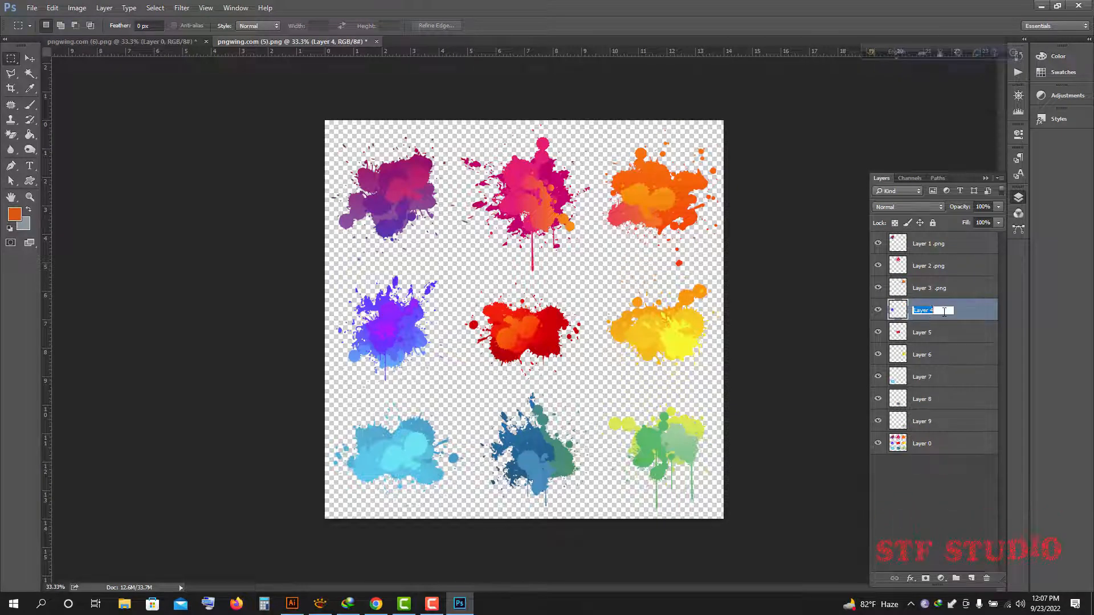
left_click(944, 312)
type(".png")
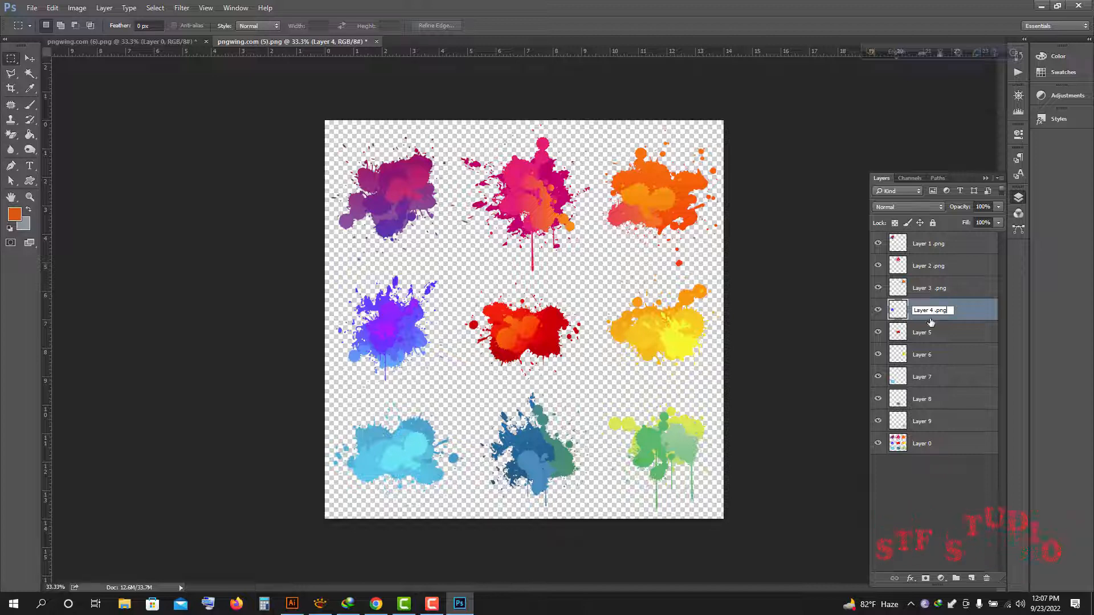
key("Return")
left_click(934, 338)
double_click(923, 334)
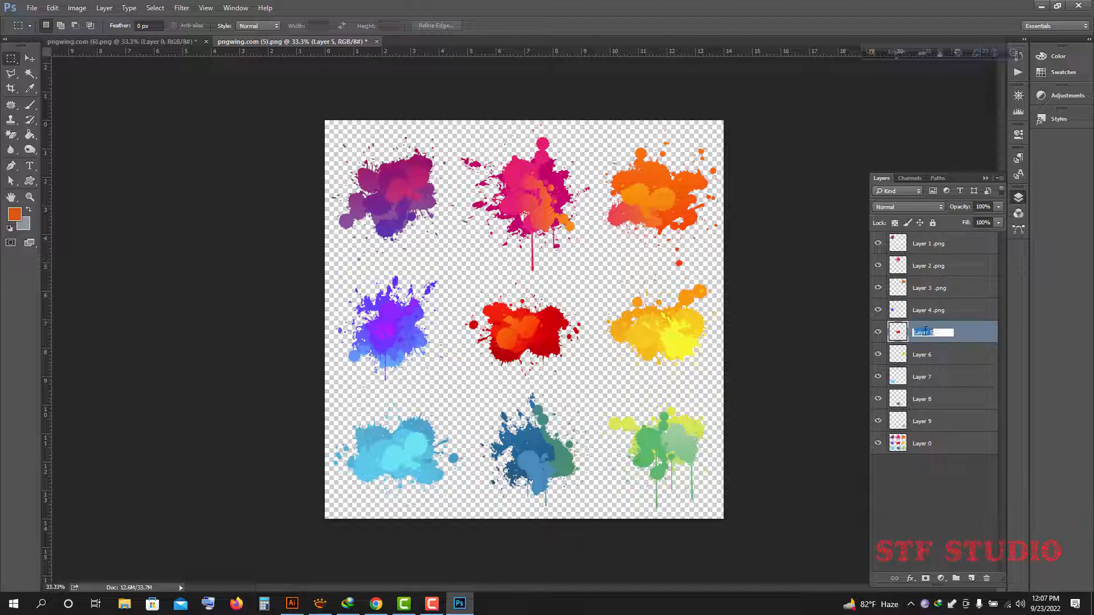
left_click(942, 332)
- Rename Layer 6 as "Layer 6 .png" and Layer 7 as "Layer 7 .png"
left_click(929, 355)
double_click(924, 355)
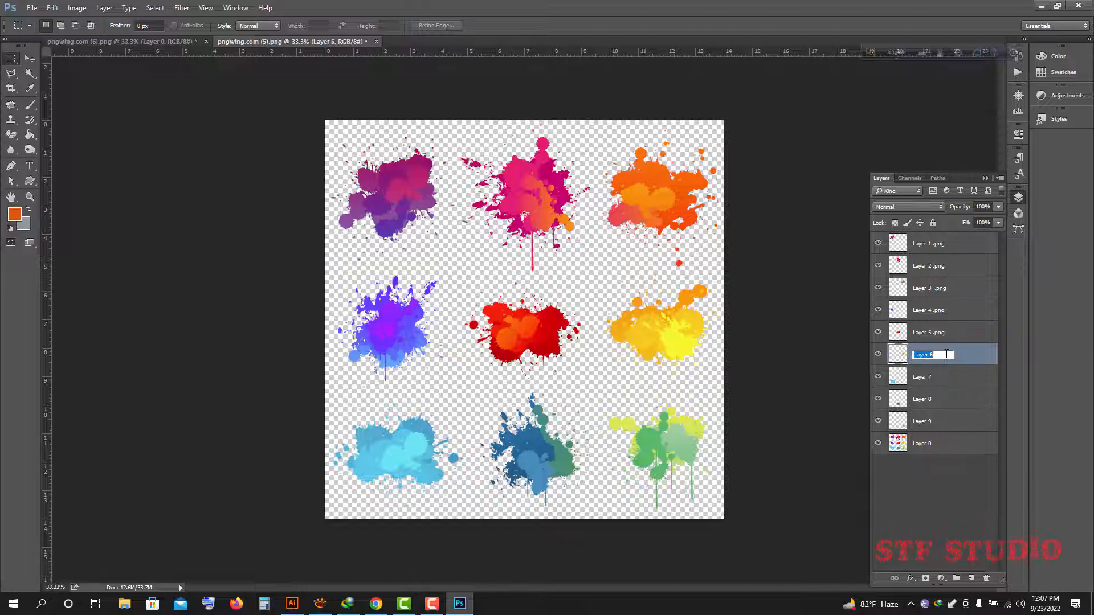
left_click(946, 354)
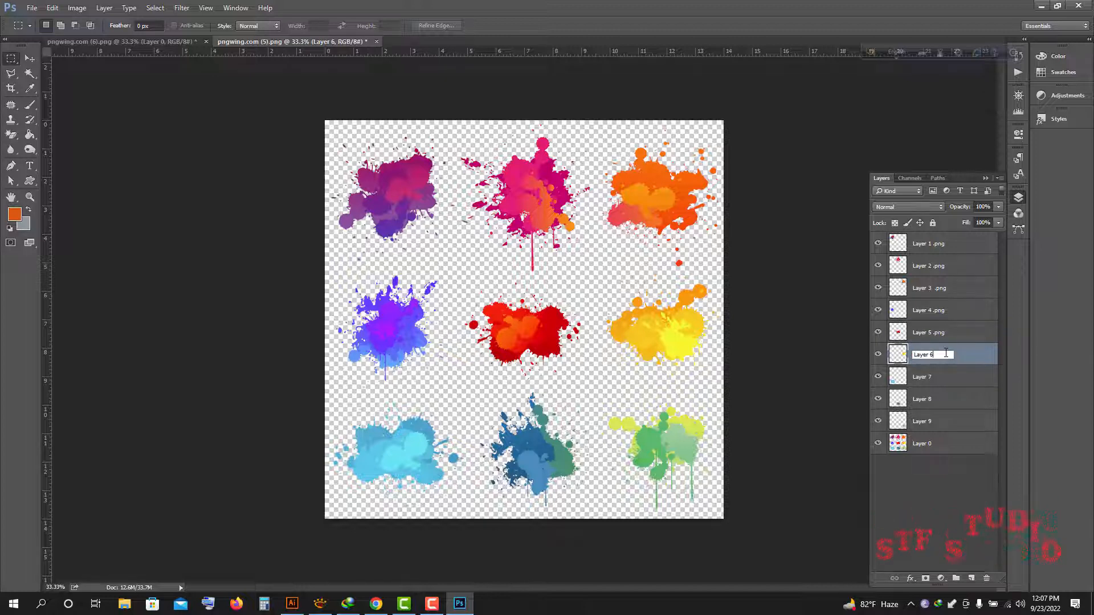
type(".png")
key("Return")
double_click(923, 376)
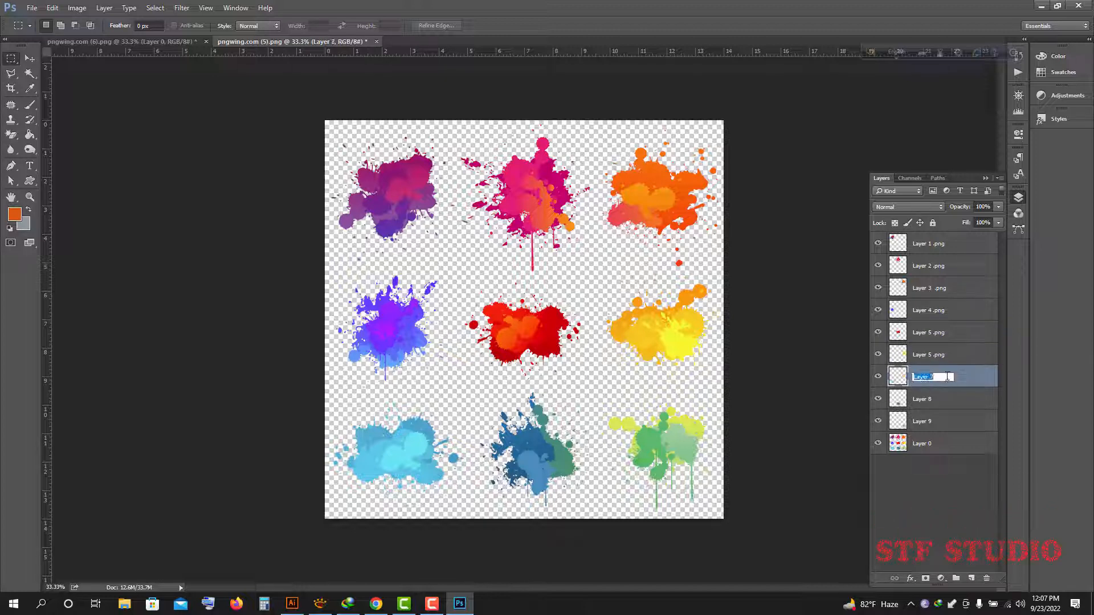
left_click(947, 377)
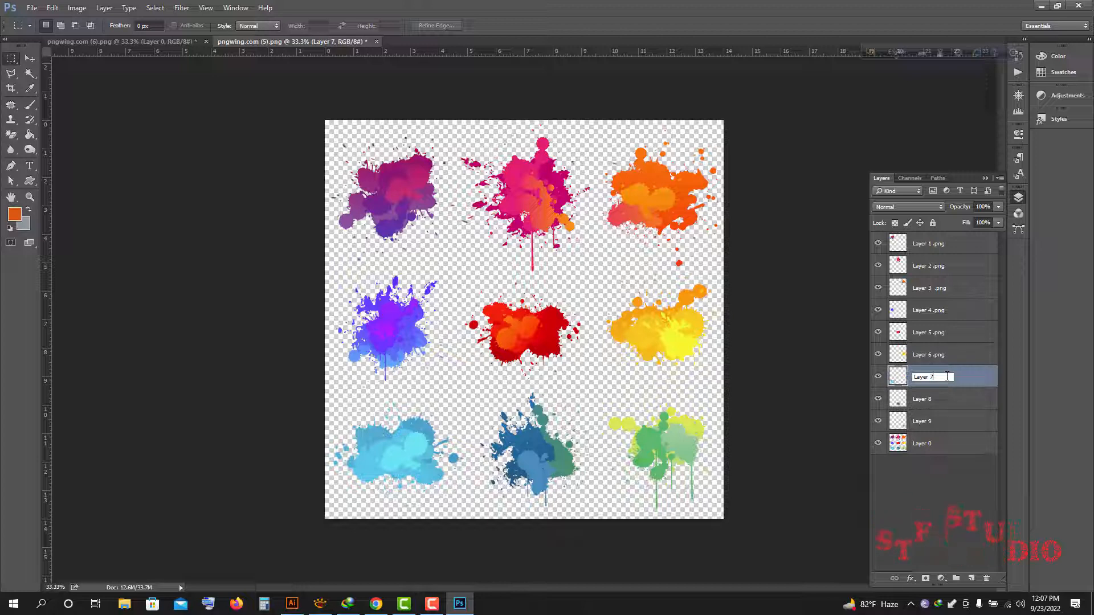
- Rename Layer 8 as "Layer 8 .png" and Layer 9 as "Layer 9 .png"
left_click(927, 401)
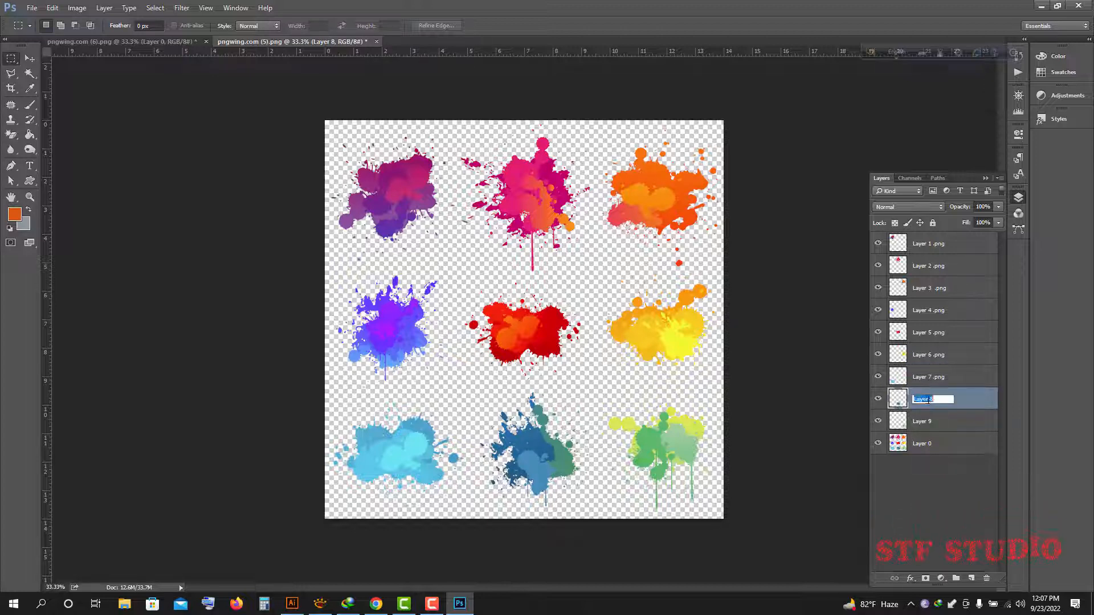
double_click(924, 399)
left_click(945, 399)
type(".png")
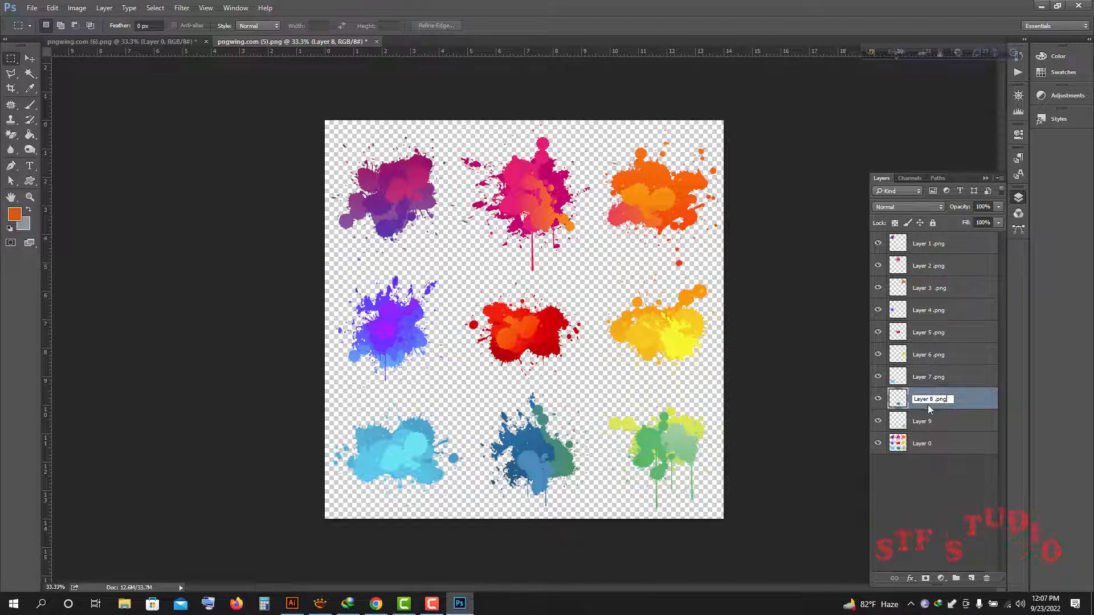
left_click(922, 423)
double_click(923, 422)
left_click(941, 421)
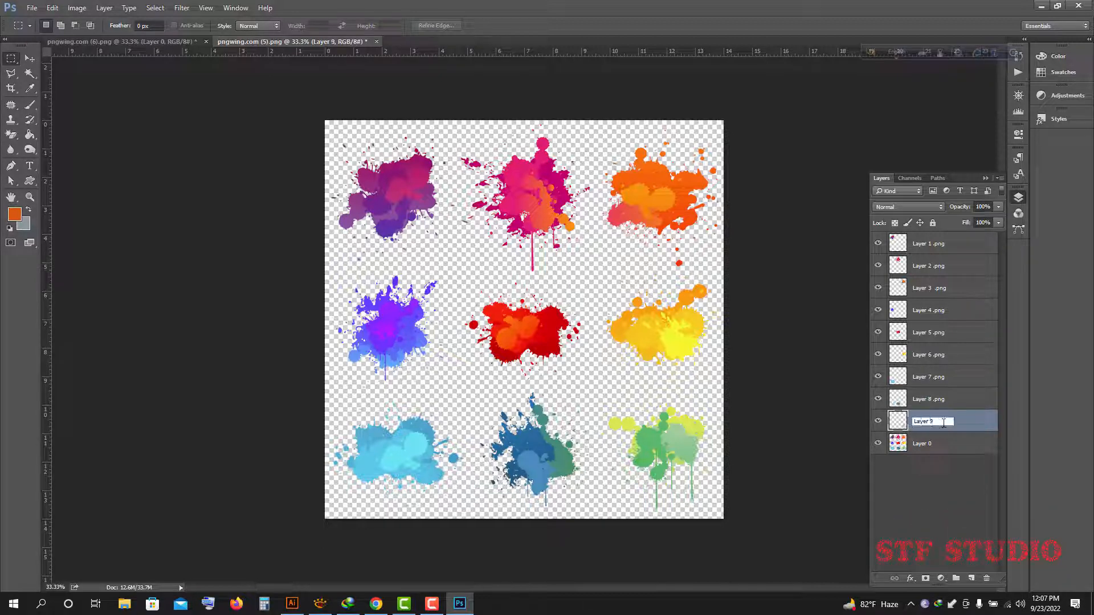
type(".png")
left_click(959, 470)
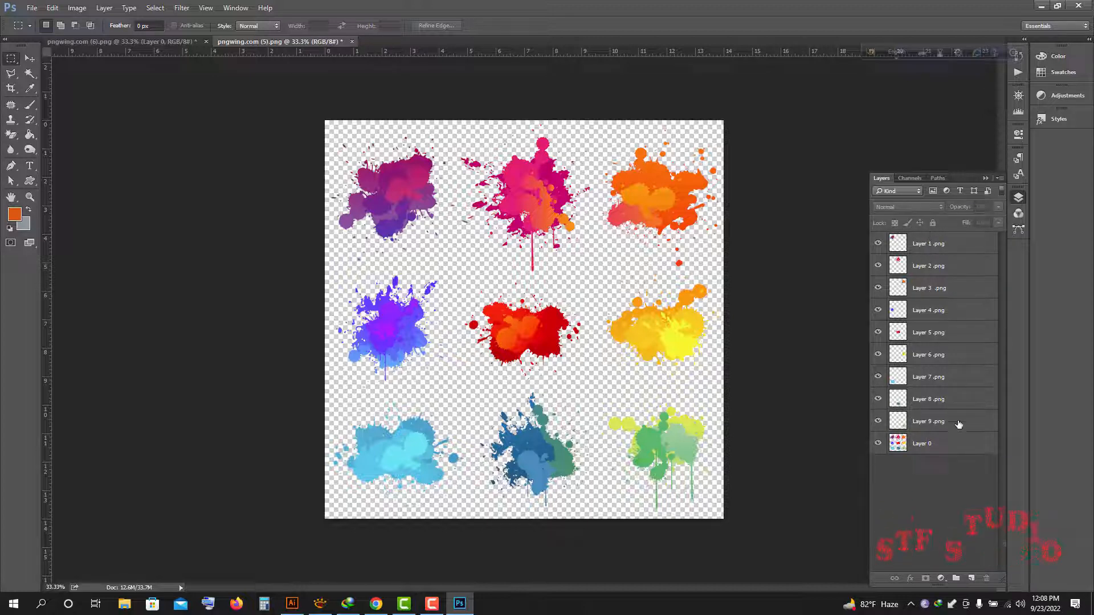
- Start saving a copy of the document with Layer 0 selected, creating and opening a Desktop folder named 2022 ART B as destination
left_click(931, 446)
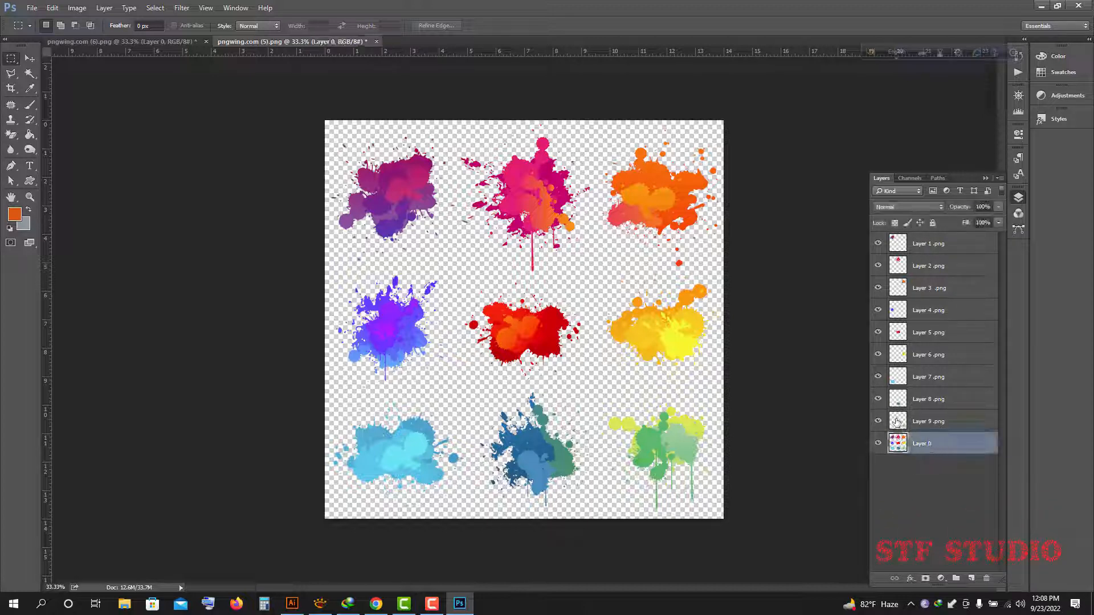
left_click(909, 488)
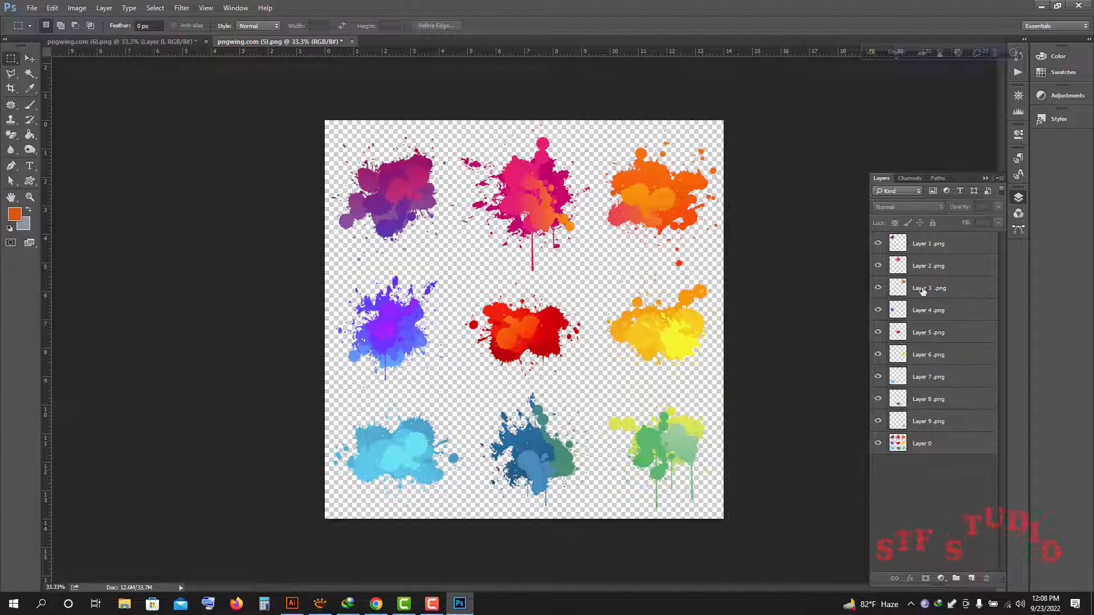
left_click(922, 444)
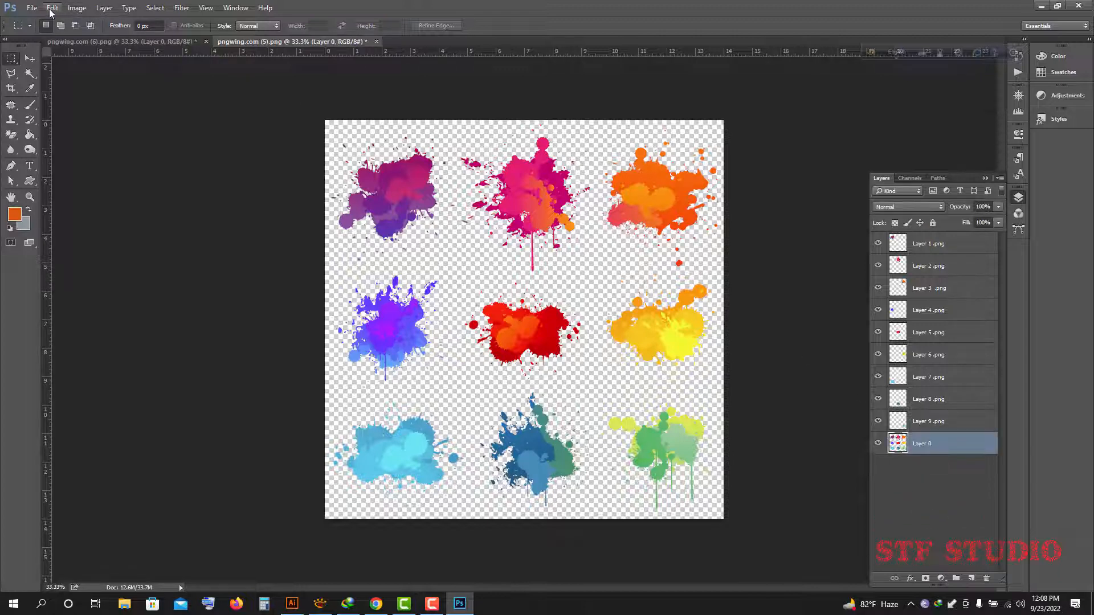
left_click(32, 8)
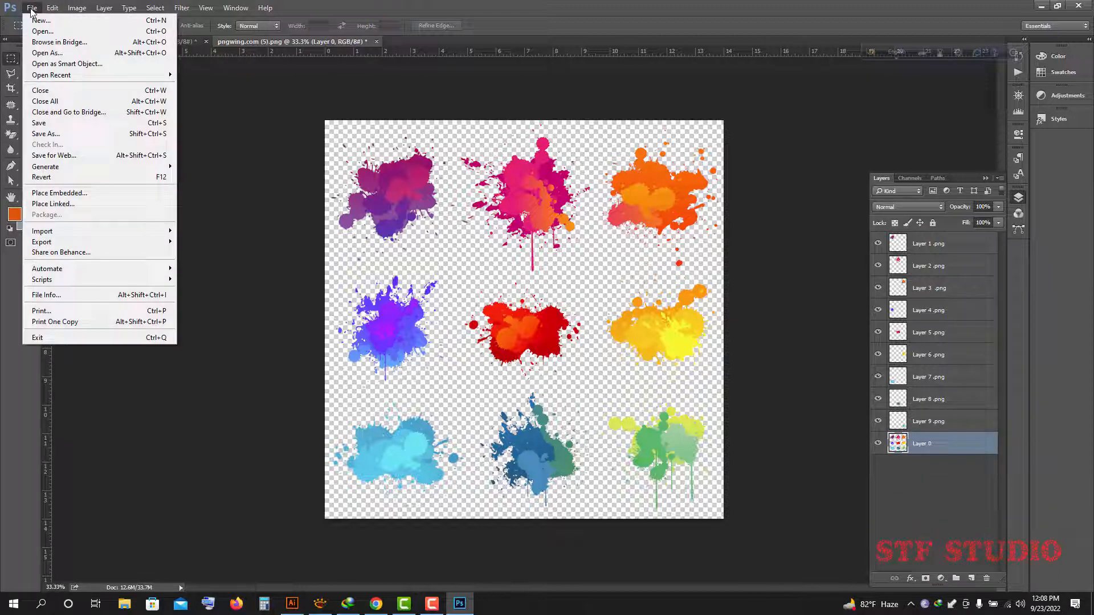
left_click(46, 134)
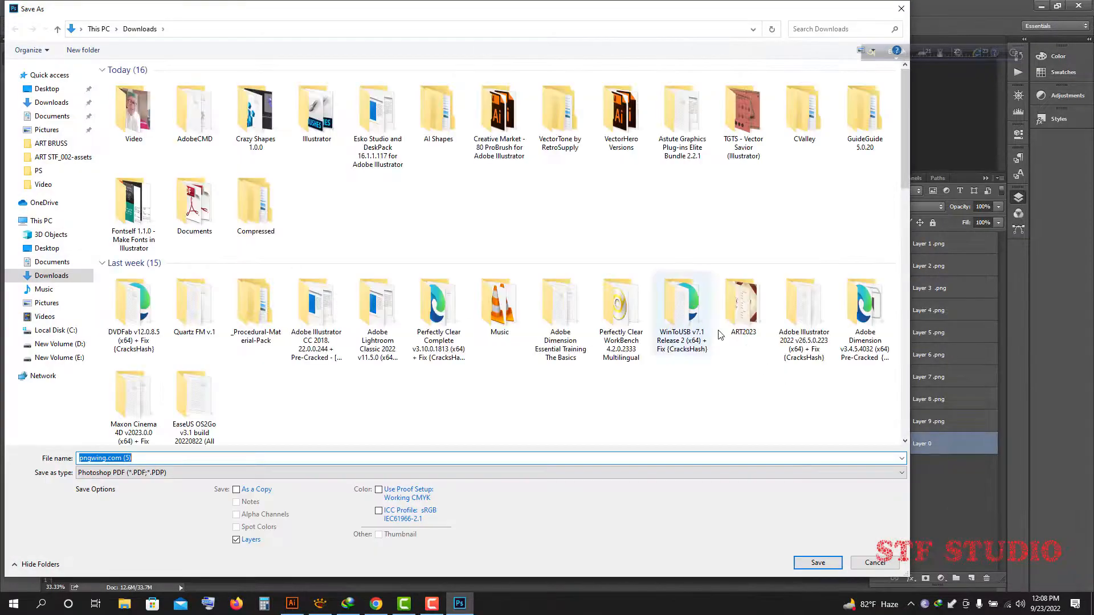
left_click(48, 89)
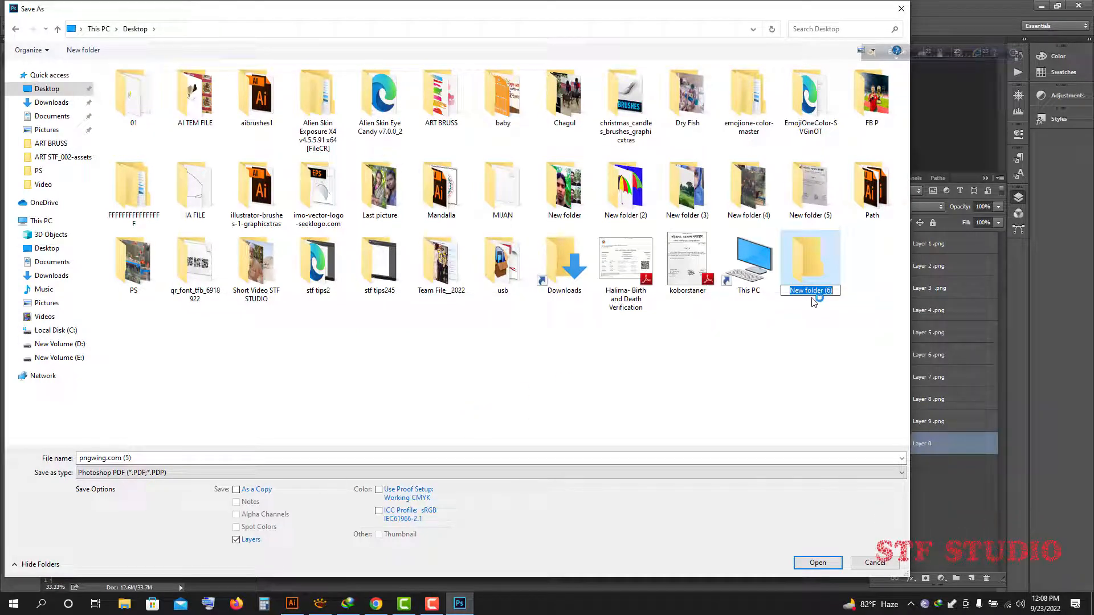
type("2")
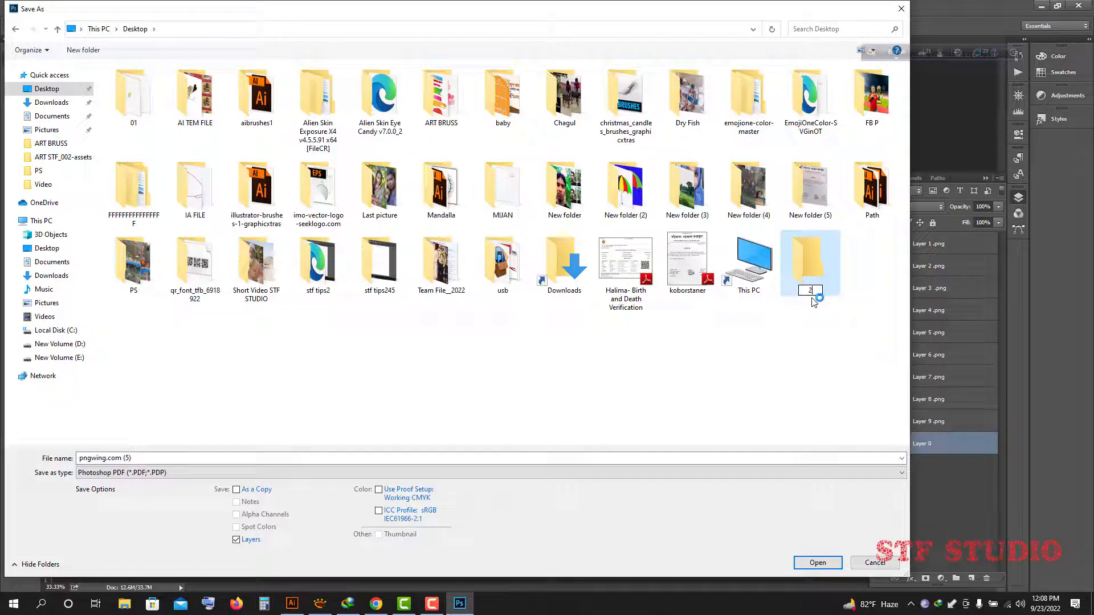
type("022 ART")
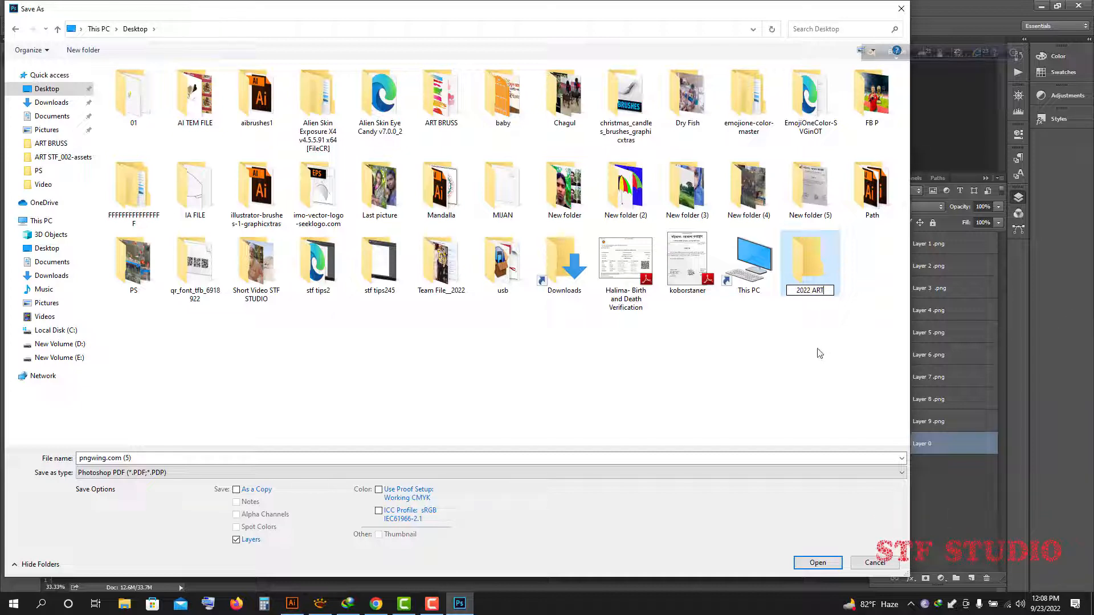
type(" B")
key("Return")
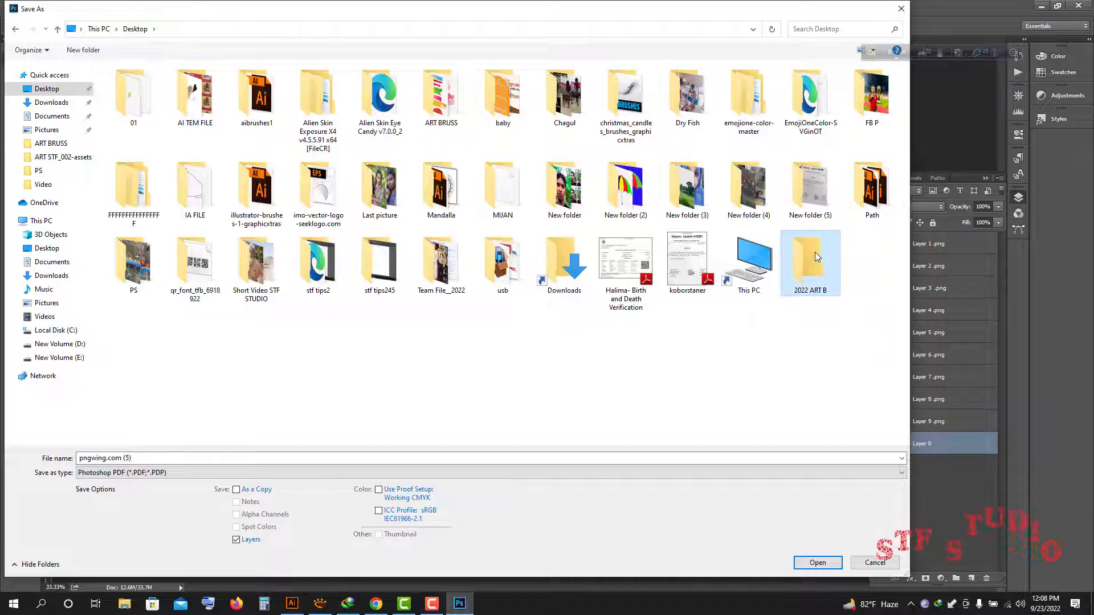
double_click(816, 257)
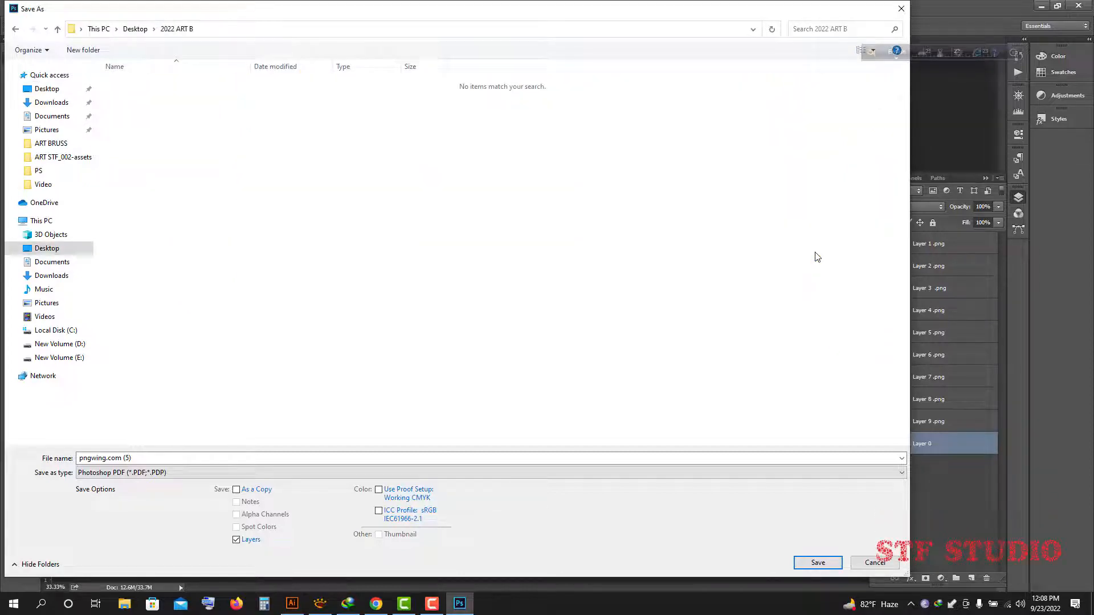
- Save the file as 2022 ART B in PNG format with Smallest / Slow compression and no interlacing
left_click(164, 458)
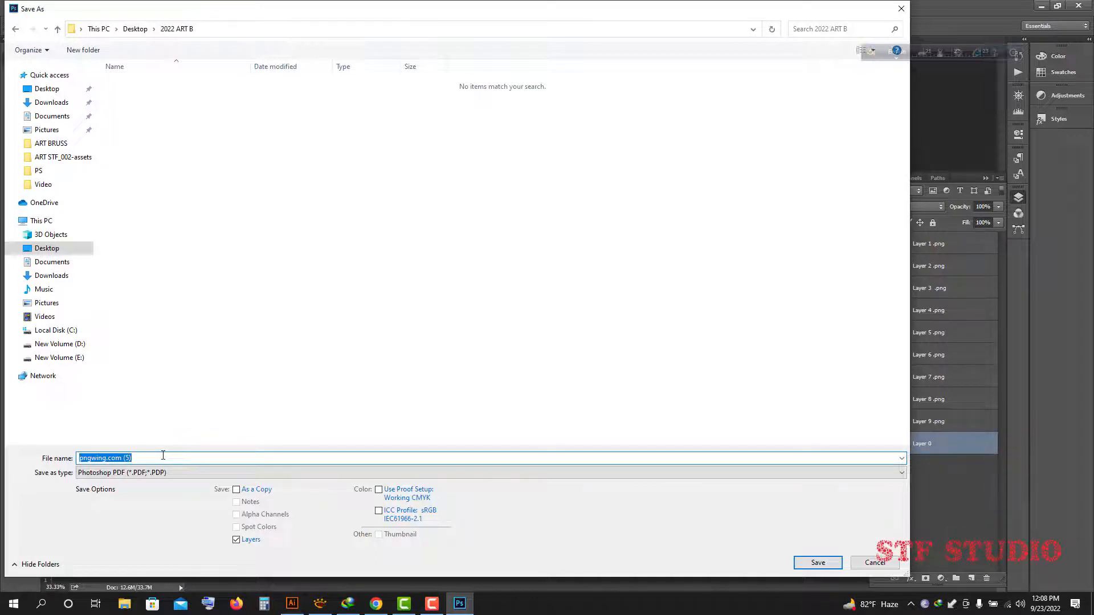
type("2022 AT")
key("BackSpace")
key("BackSpace")
type("B")
left_click(191, 475)
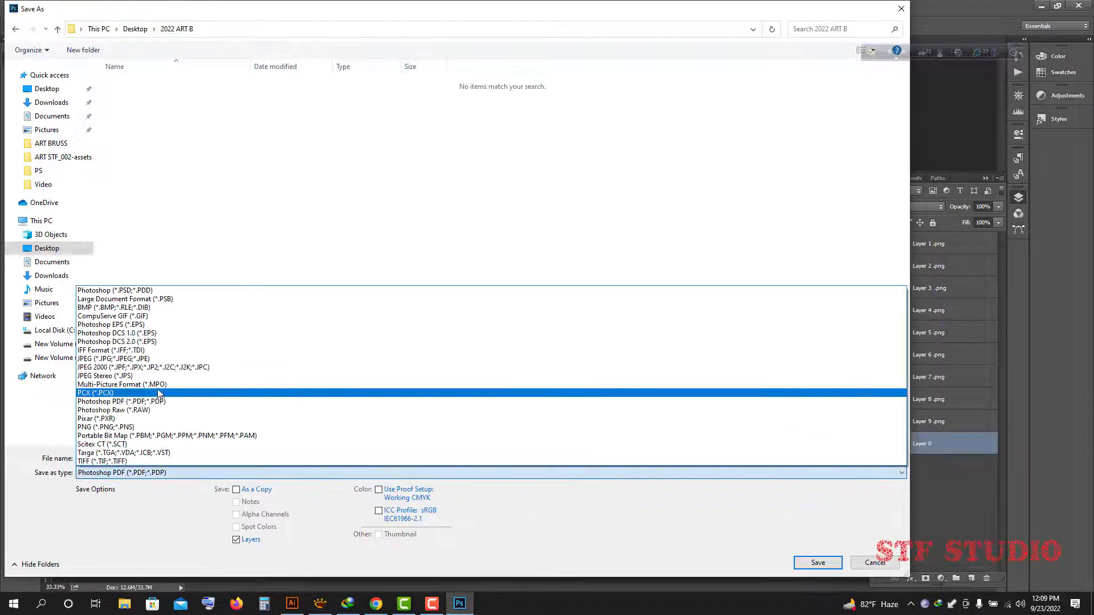
left_click(135, 427)
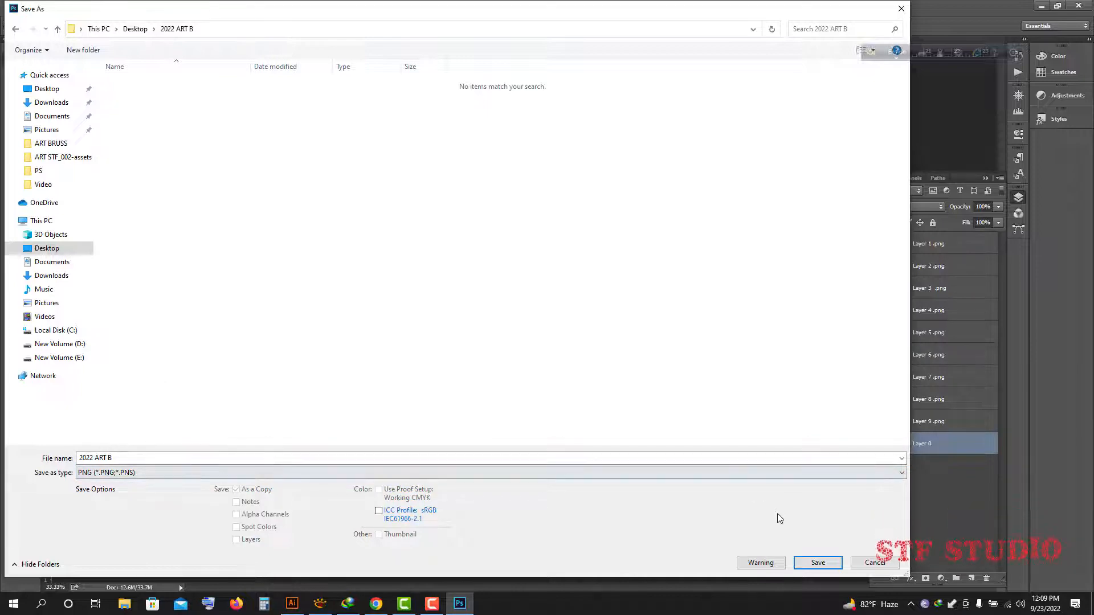
left_click(818, 562)
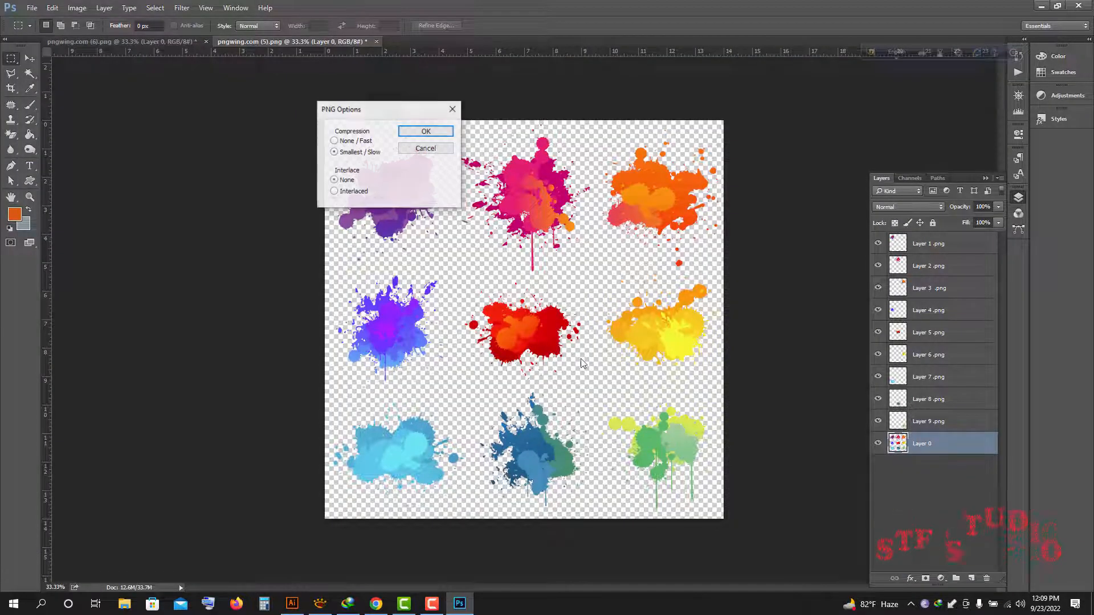
left_click(427, 132)
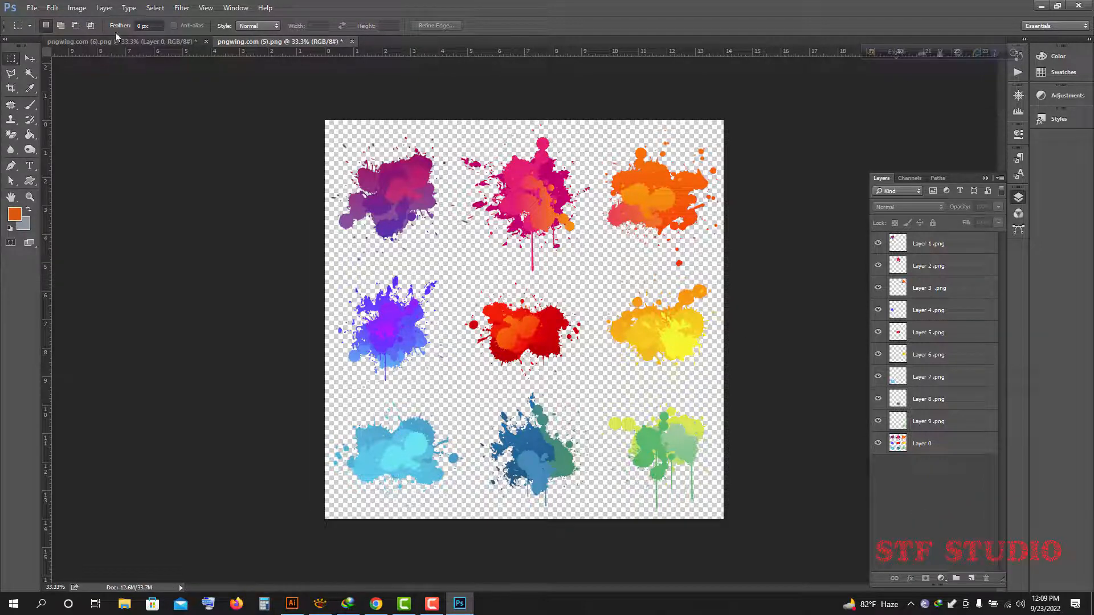
- Generate image assets from the .png-named layers
left_click(32, 9)
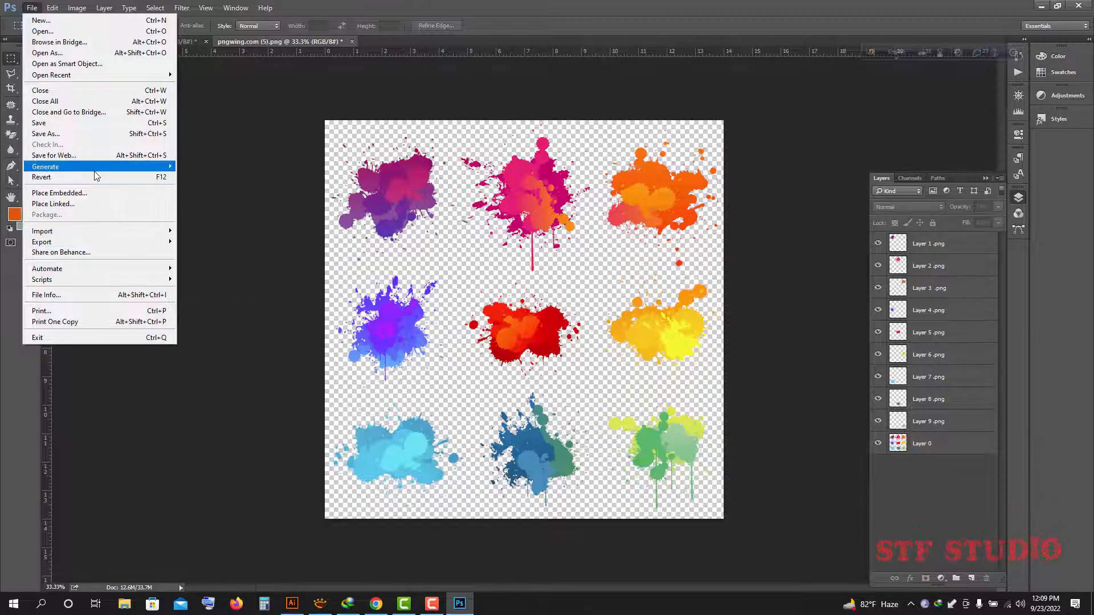
mouse_move(95, 171)
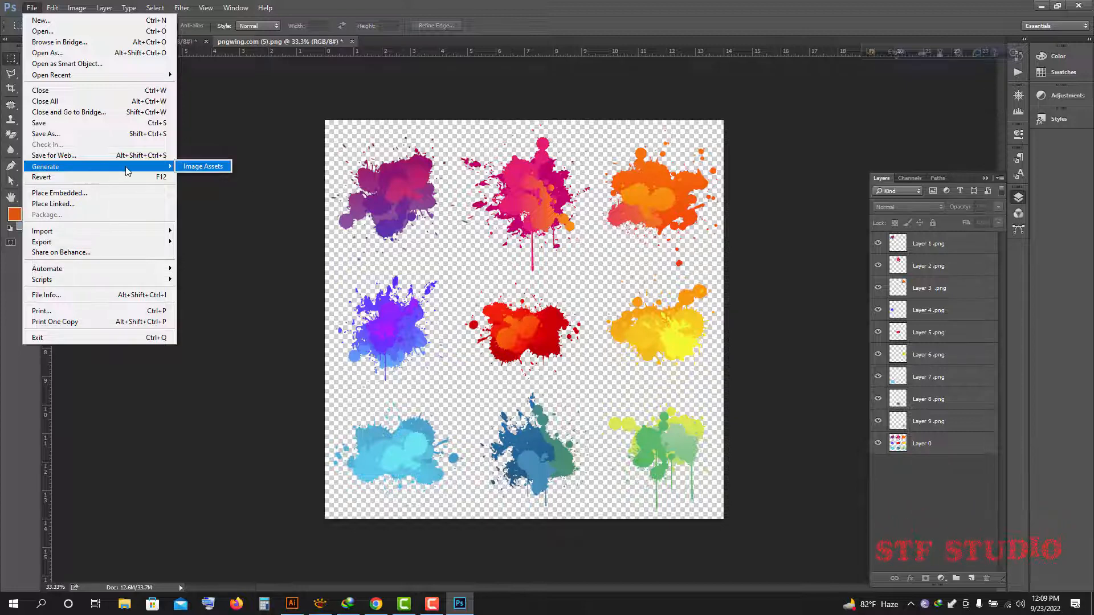
left_click(219, 170)
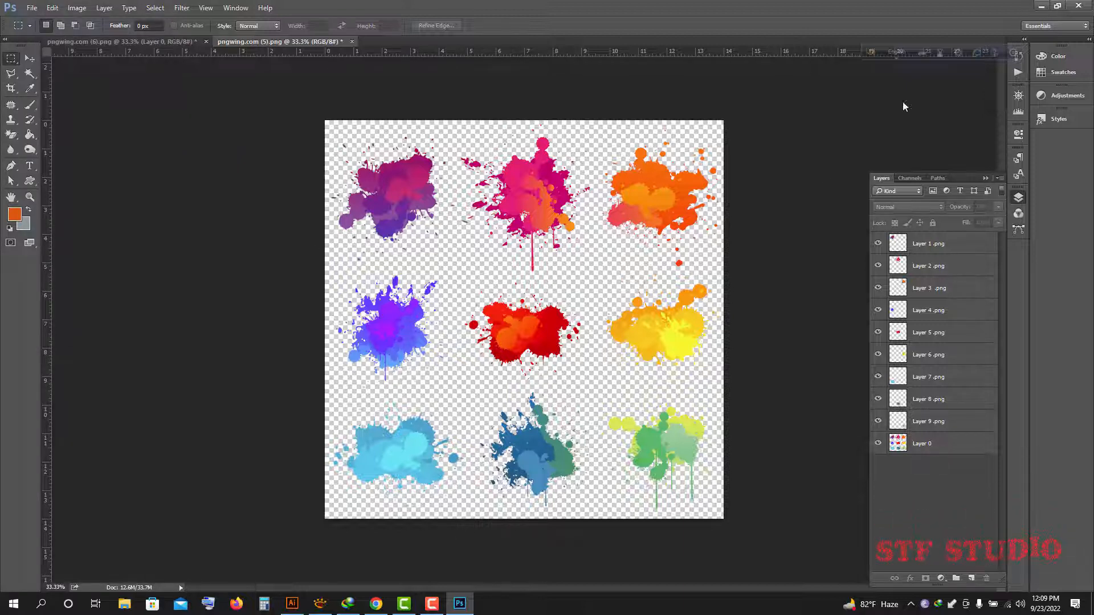
- Switch to the Windows desktop and open the 2022 ART B folder to check for the exported files
left_click(1041, 6)
left_click(1041, 6)
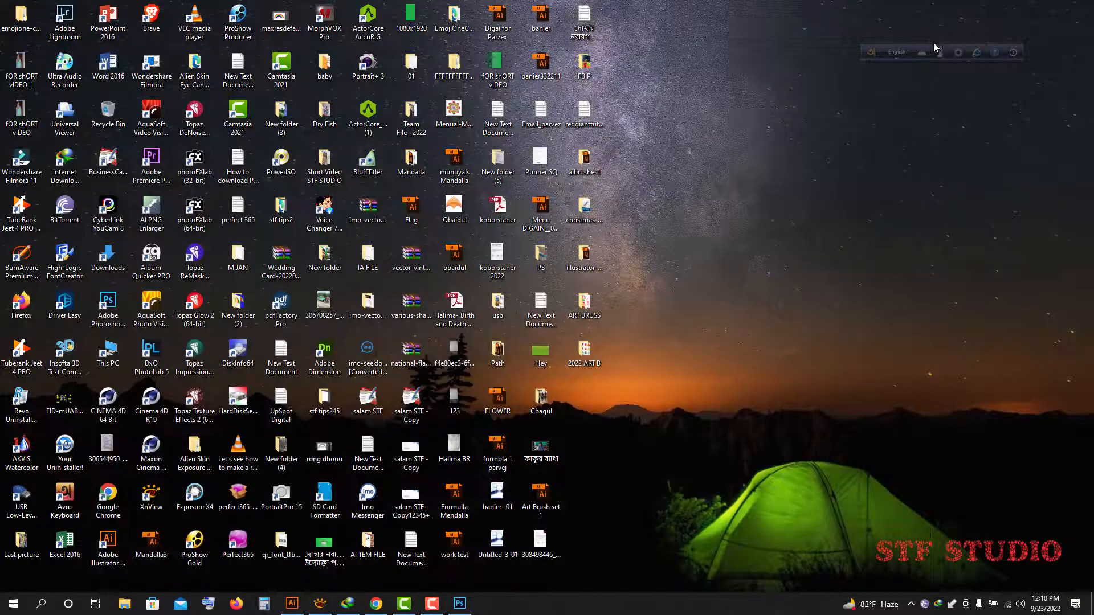
left_click(585, 351)
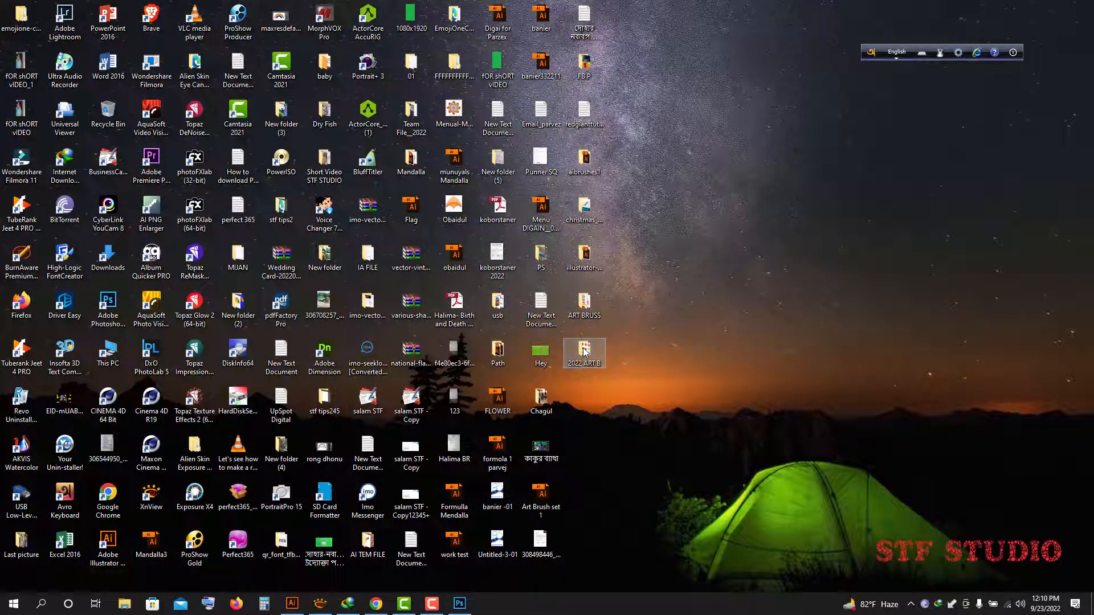
double_click(584, 351)
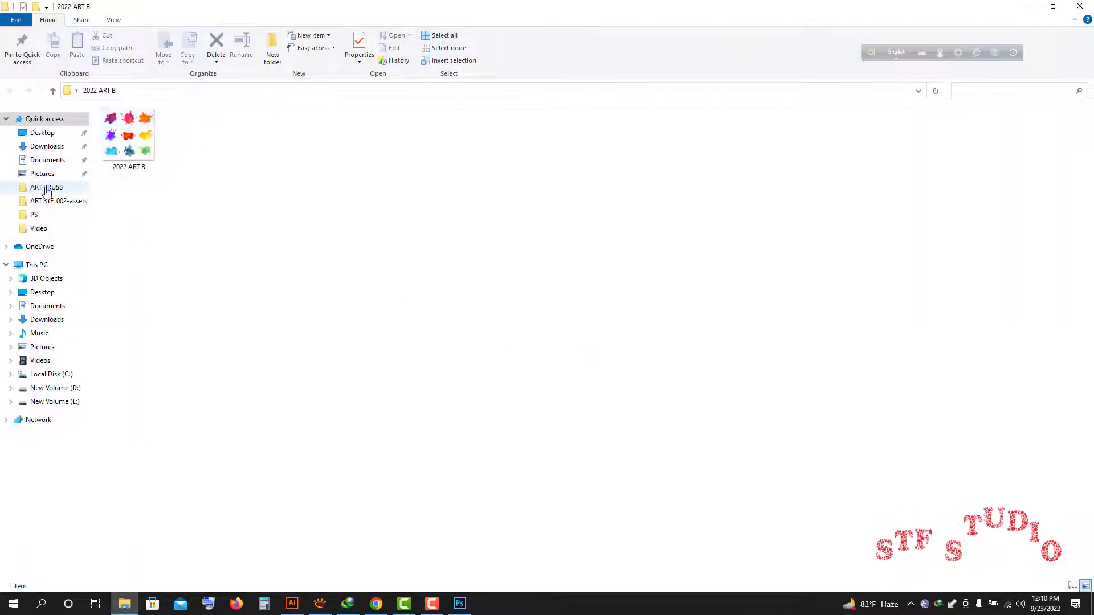
- Show the Downloads folder as a list and open its pngwing.com (5)-assets folder to check the exported layer images
left_click(47, 146)
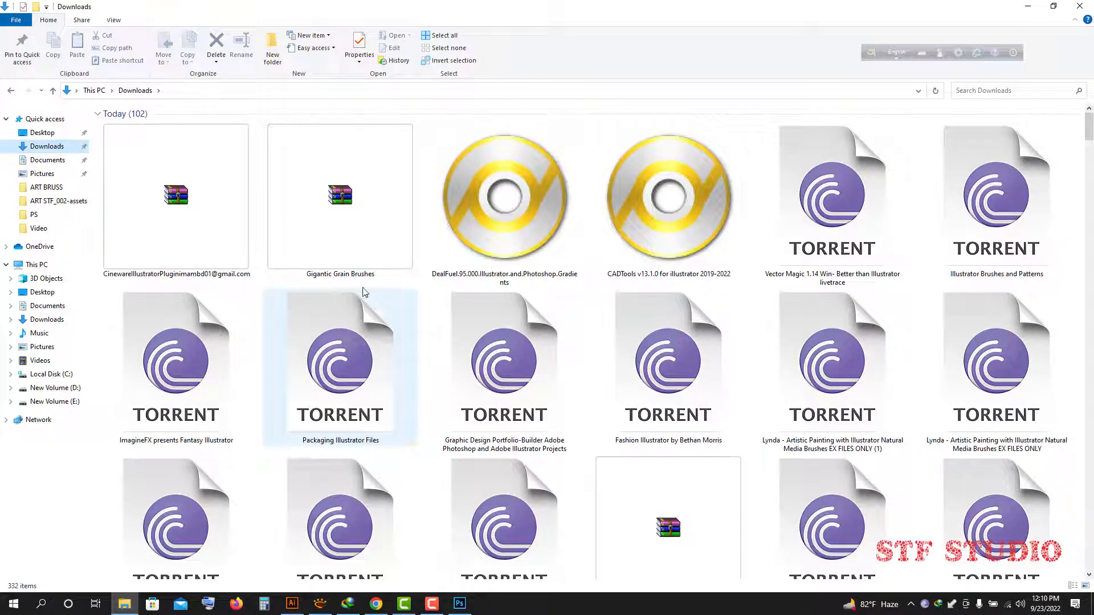
right_click(259, 295)
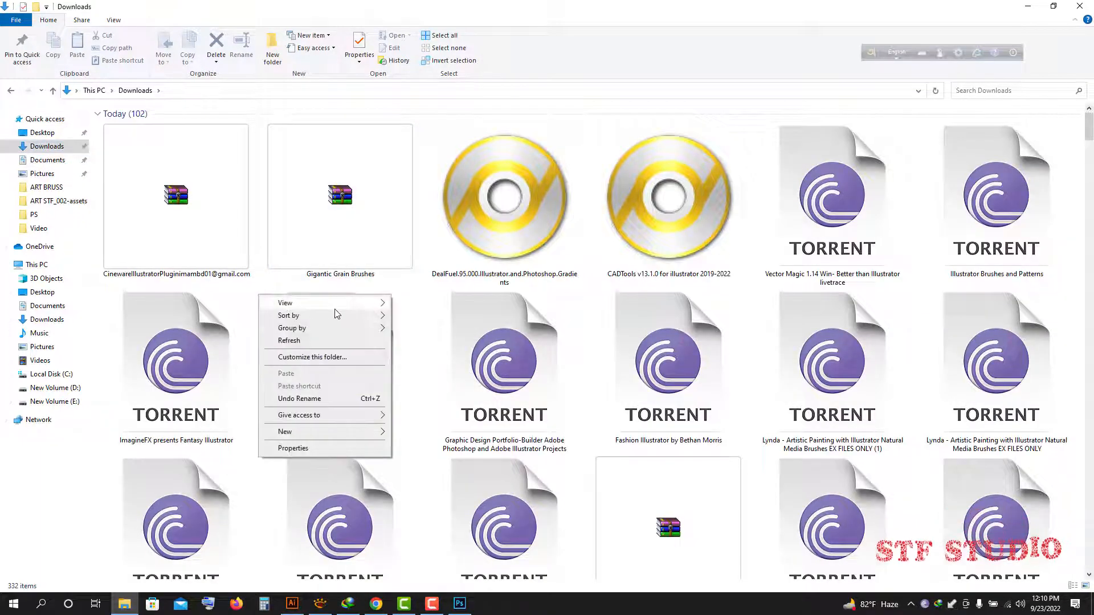
mouse_move(342, 303)
left_click(428, 363)
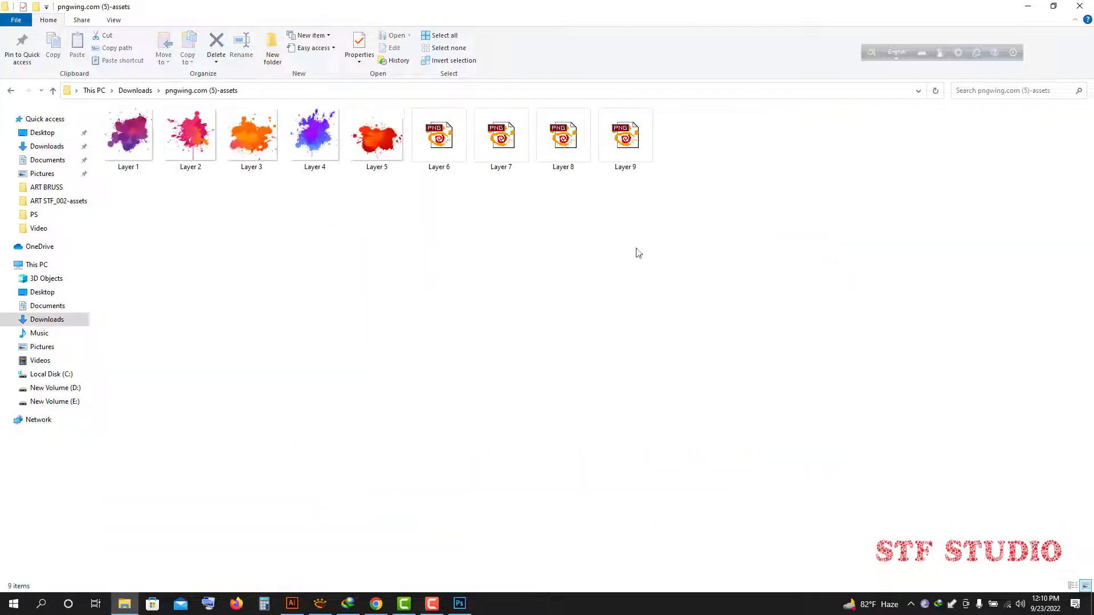
left_click_drag(739, 241, 191, 160)
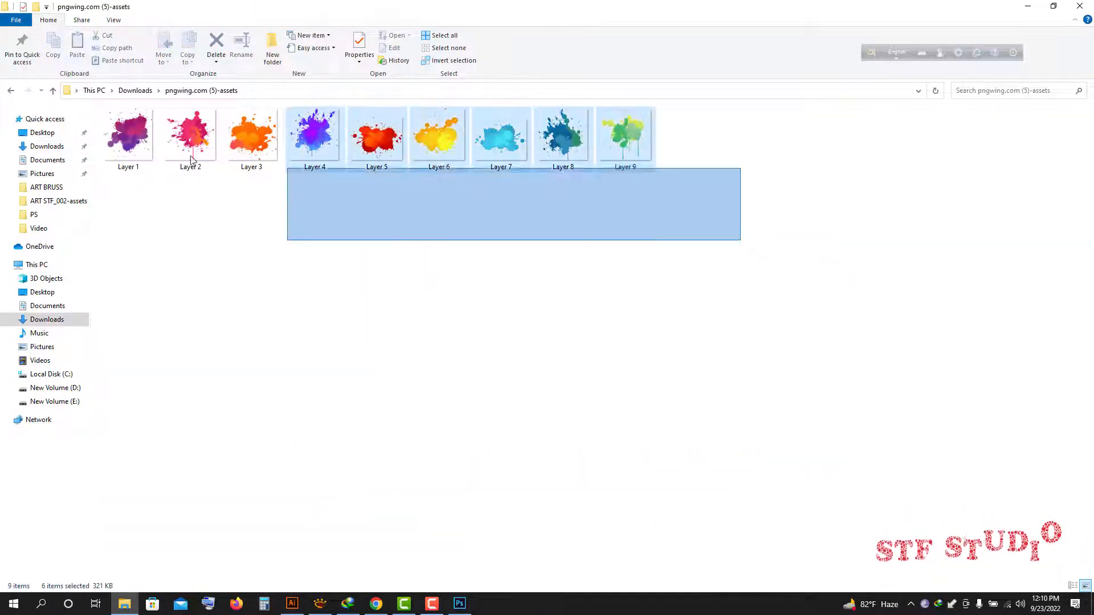
- Transfer the pngwing.com (5)-assets folder from Downloads into the 2022 ART B folder on the desktop
left_click(9, 91)
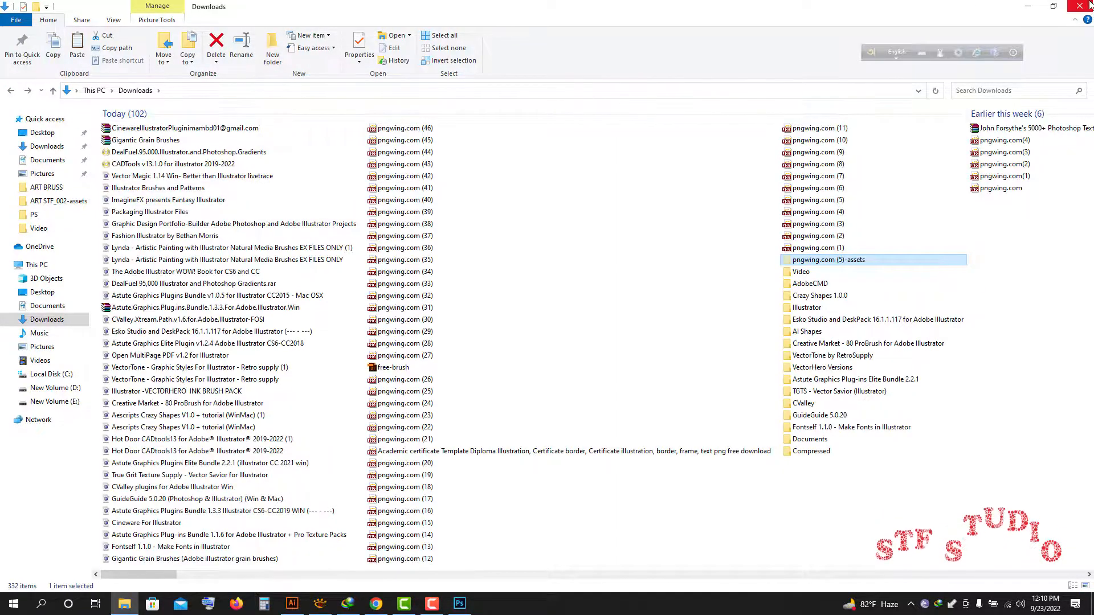
key("super+d")
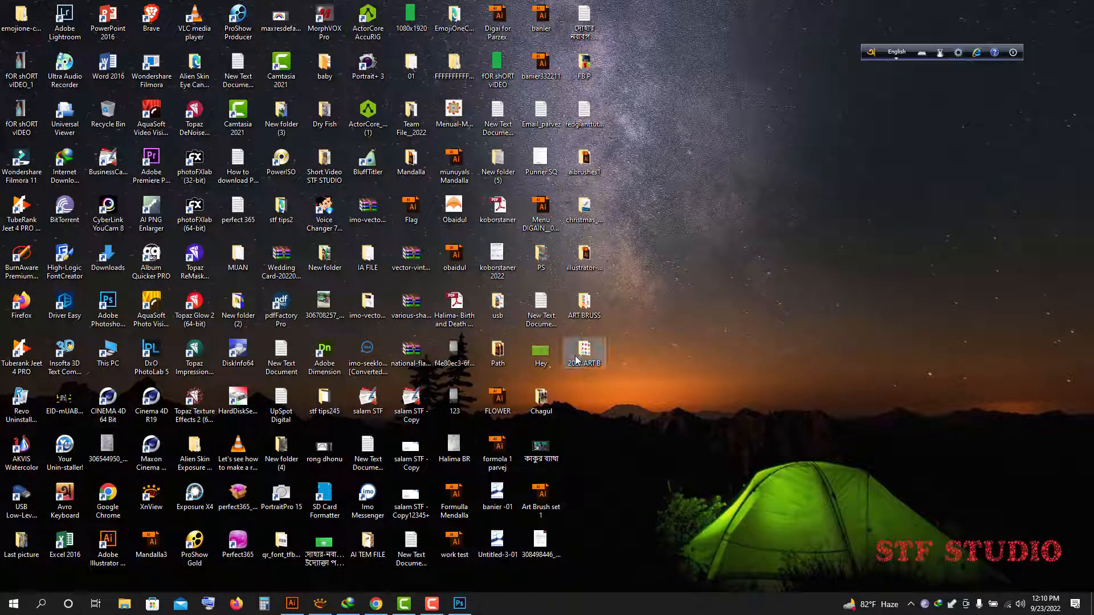
double_click(552, 352)
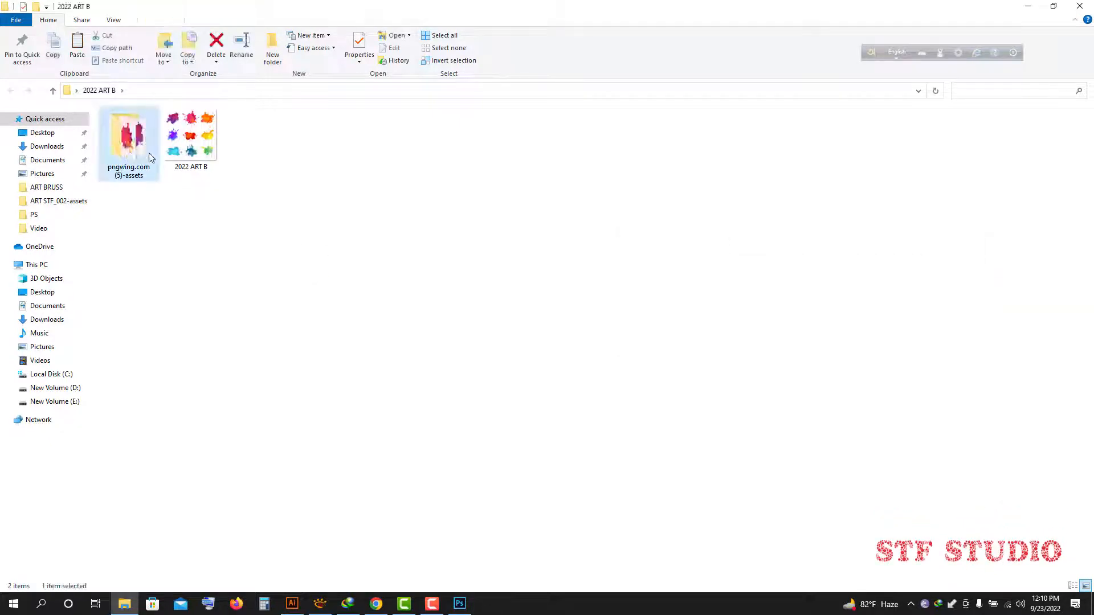
- Rename the assets folder as 2022 ART B-assets, reusing the name copied from the PNG file beside it
left_click(197, 144)
key("F2")
key("ctrl+c")
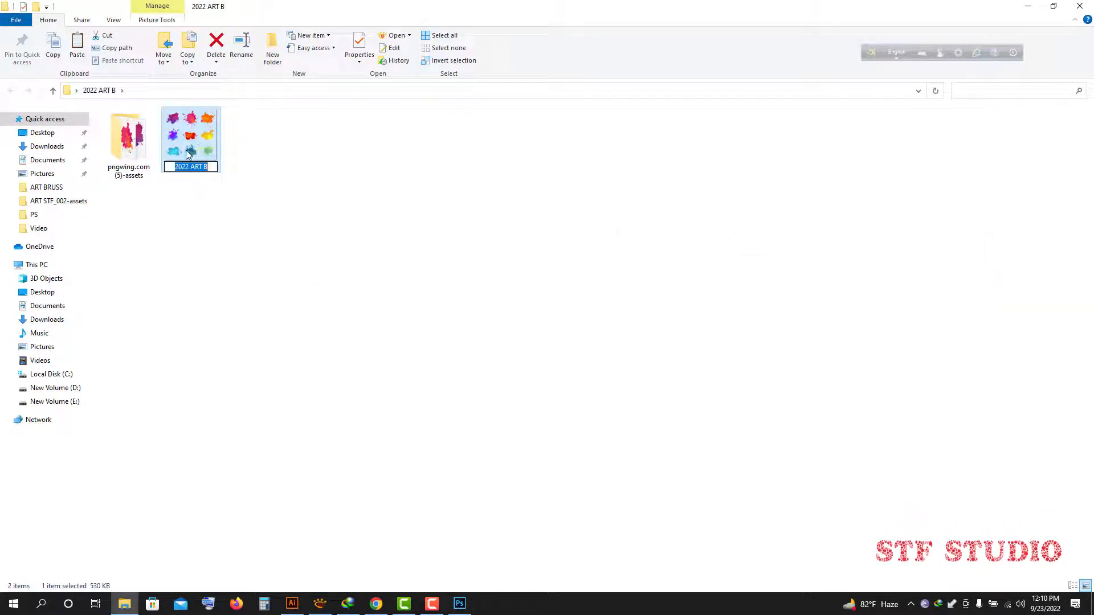
left_click(132, 153)
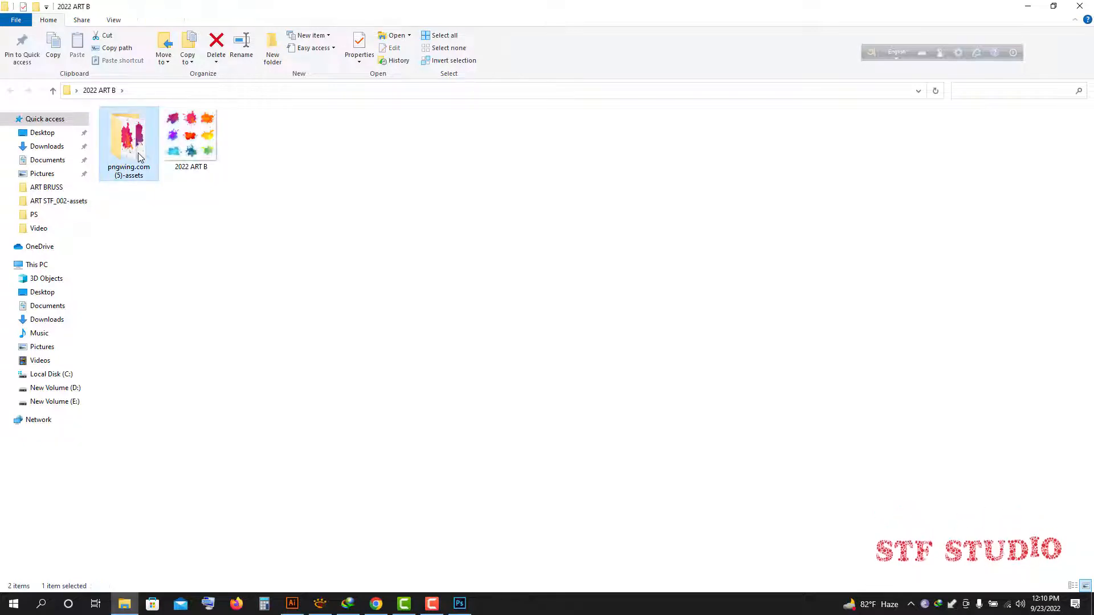
left_click(141, 174)
left_click_drag(131, 166, 77, 147)
key("ctrl+v")
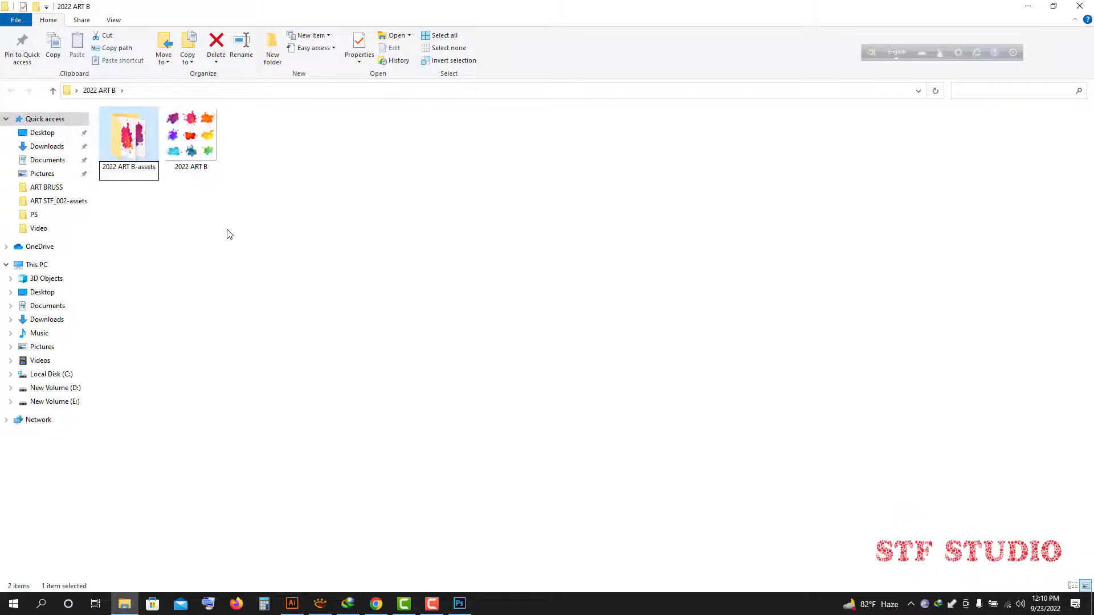
key("Return")
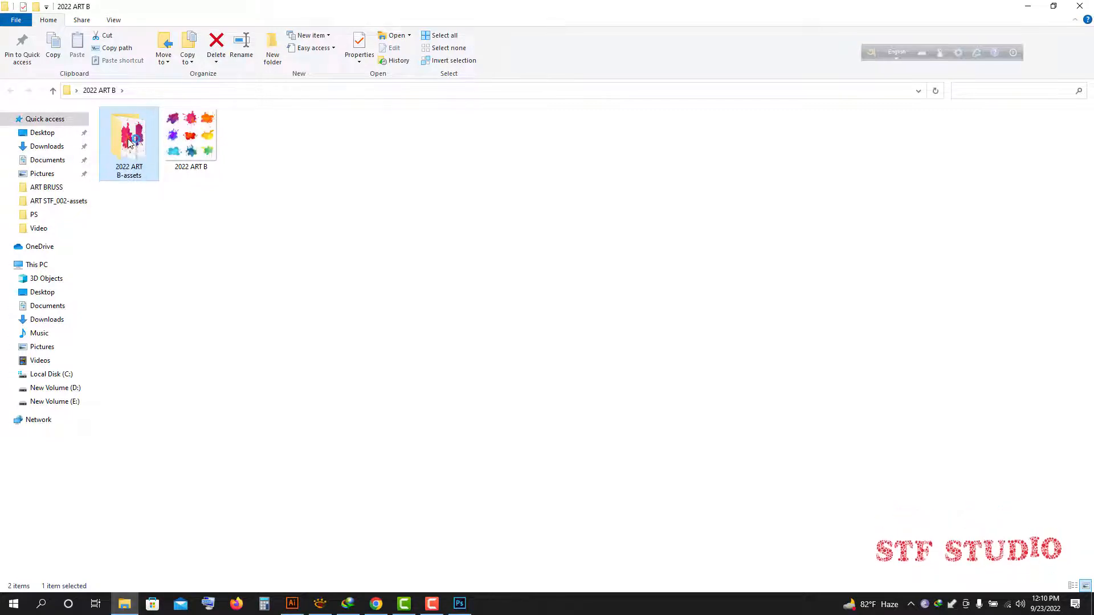
- Open the 2022 ART B-assets folder and view the Layer 9 image in XnView
double_click(129, 142)
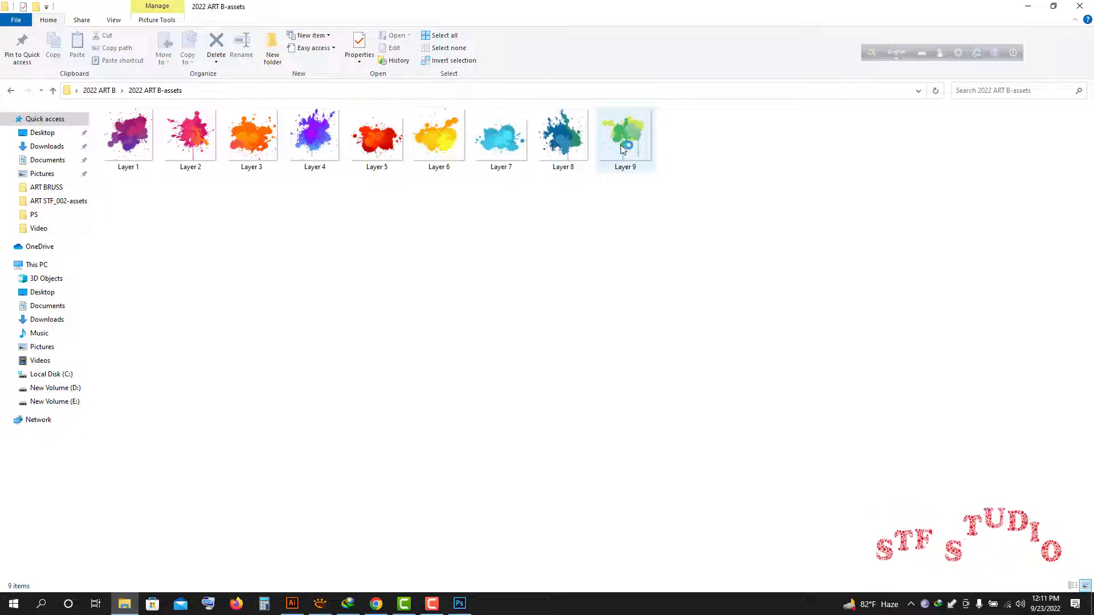
left_click(620, 145)
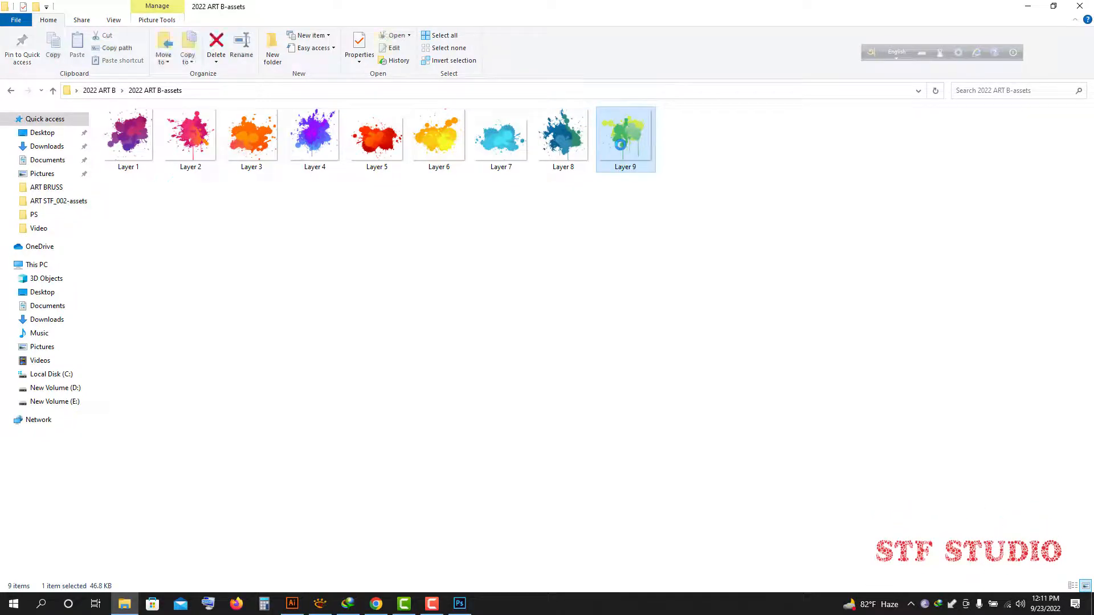
double_click(621, 145)
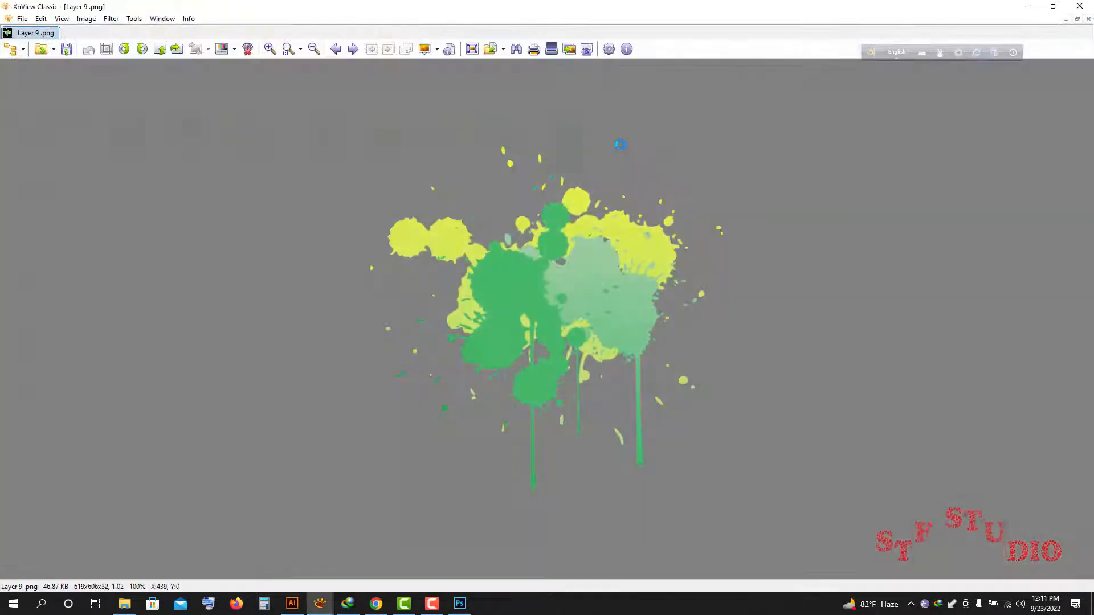
- Close the image viewer and folder, switch to Illustrator and create a landscape A4 document with one artboard, CMYK colour and 300 ppi raster effects
left_click(1087, 6)
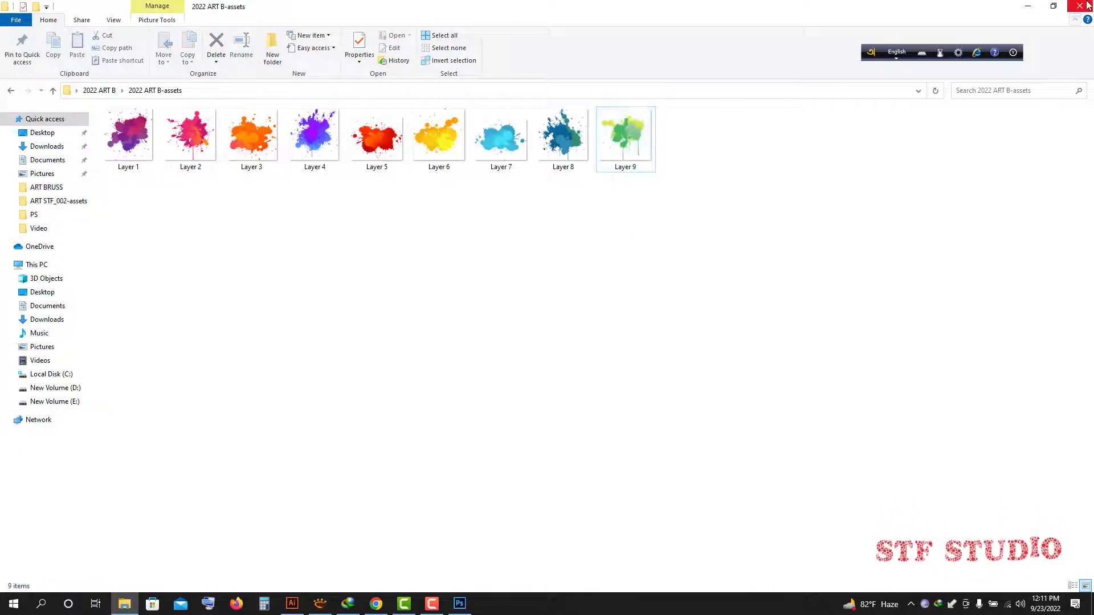
left_click(1080, 5)
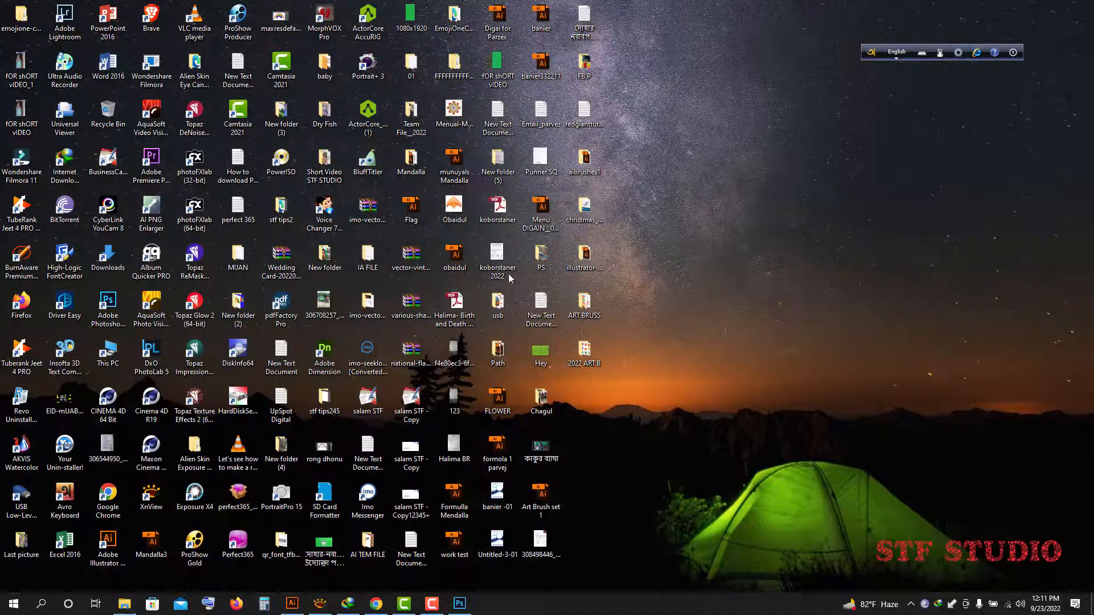
left_click(292, 604)
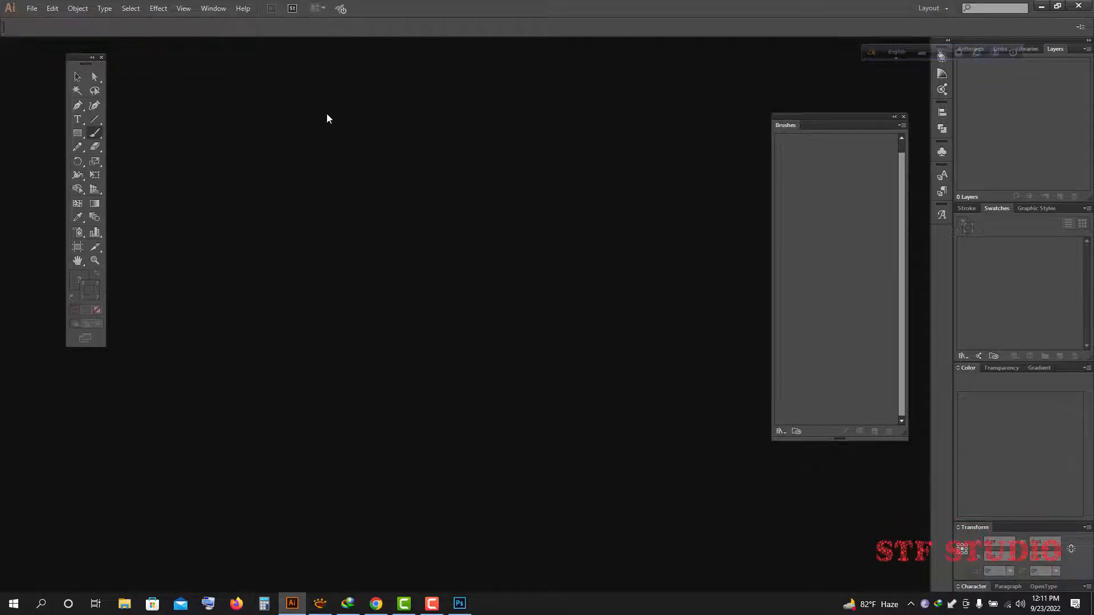
left_click(31, 10)
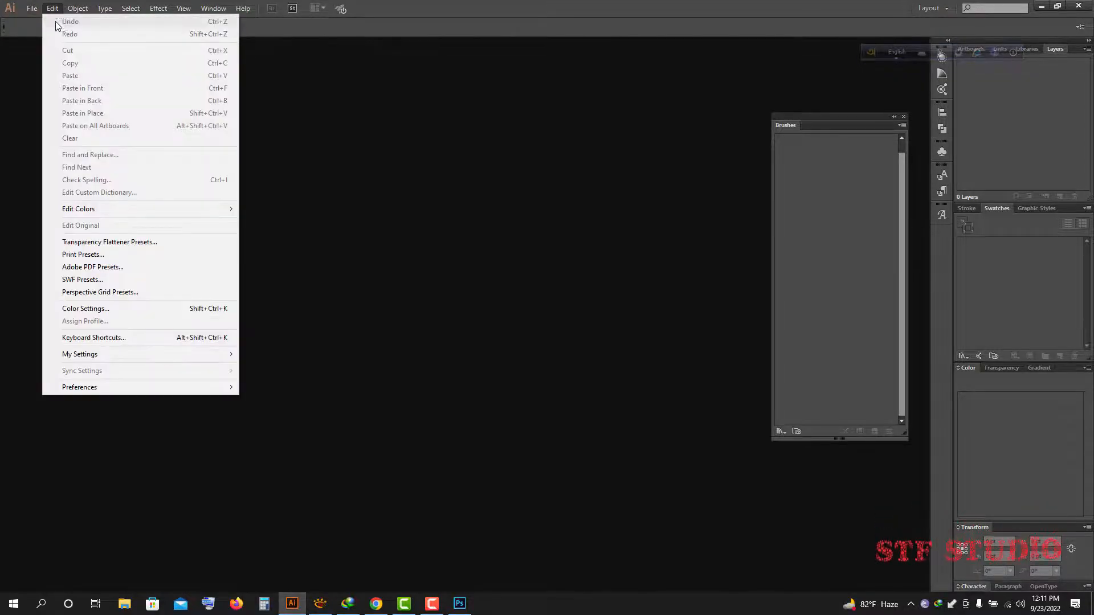
left_click(52, 21)
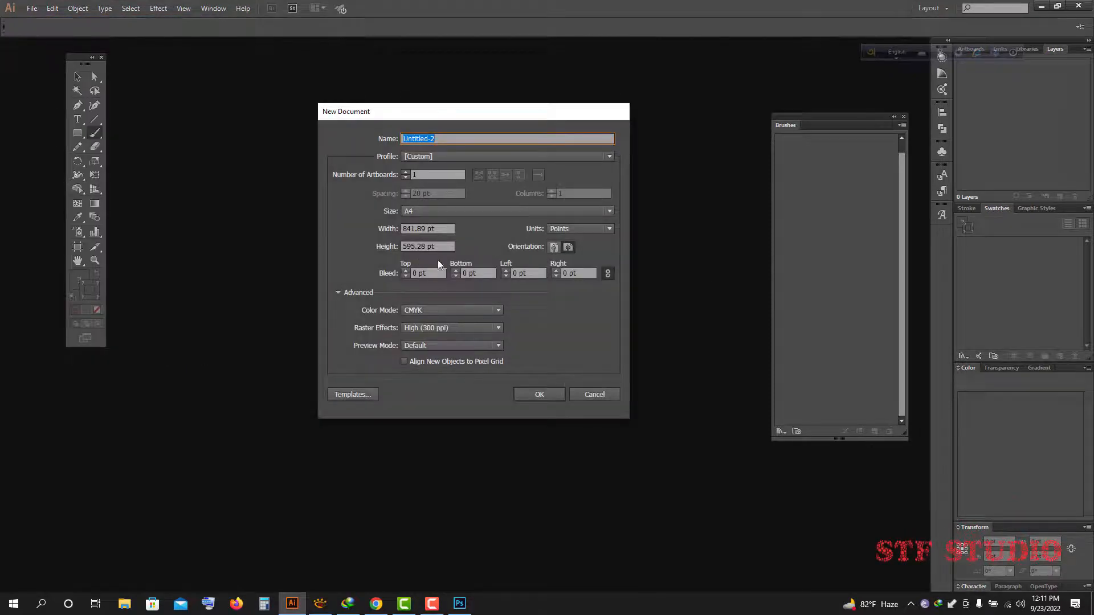
left_click(569, 247)
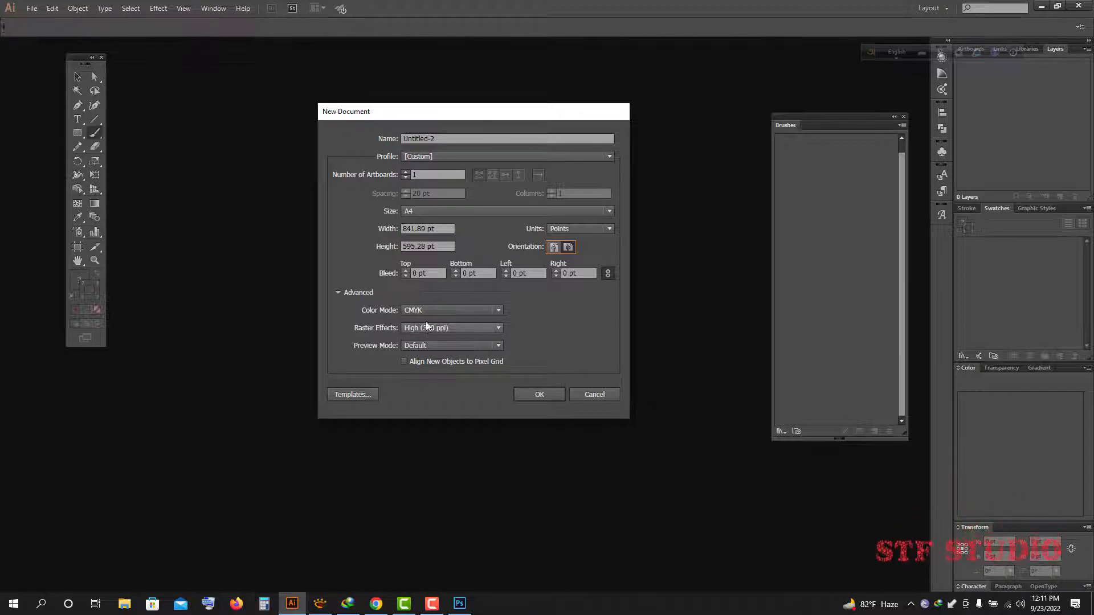
left_click(535, 393)
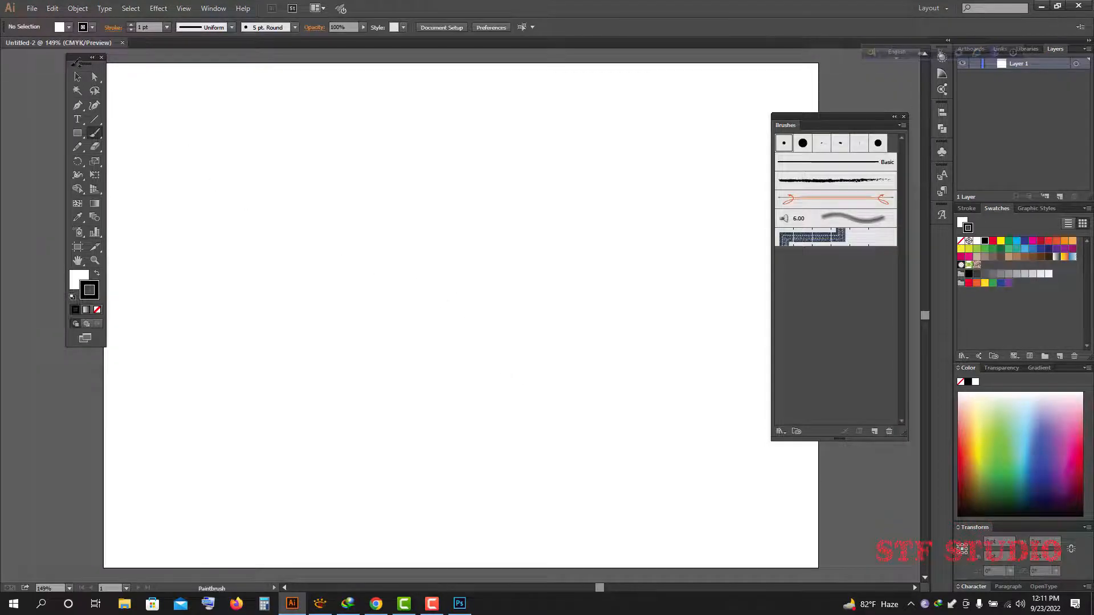
left_click_drag(77, 60, 58, 65)
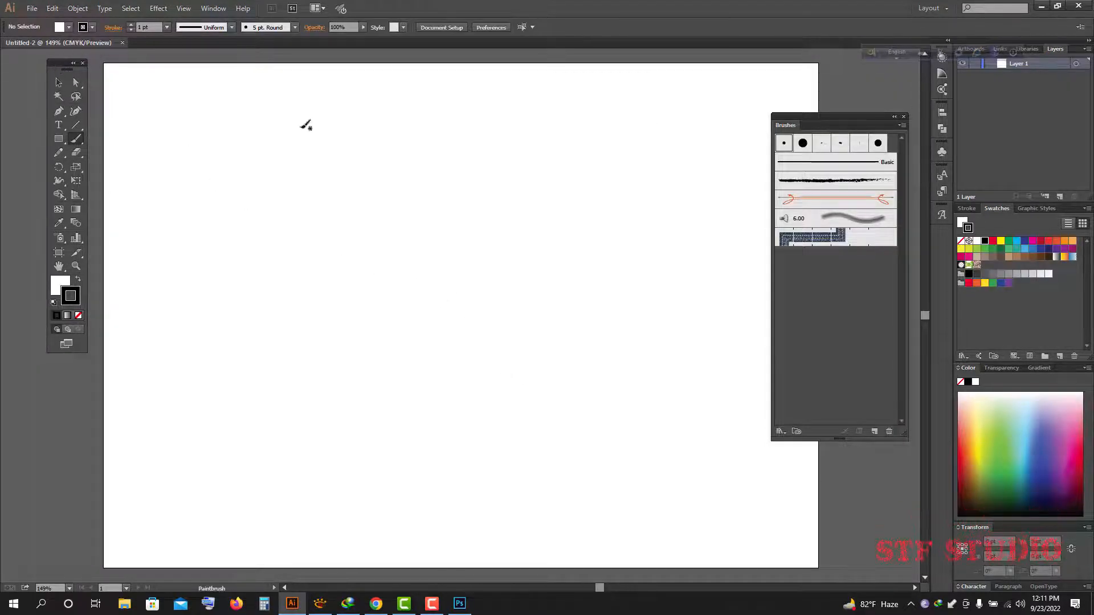
- Start placing a file and browse from the Desktop through 2022 ART B into the 2022 ART B-assets folder
left_click(32, 8)
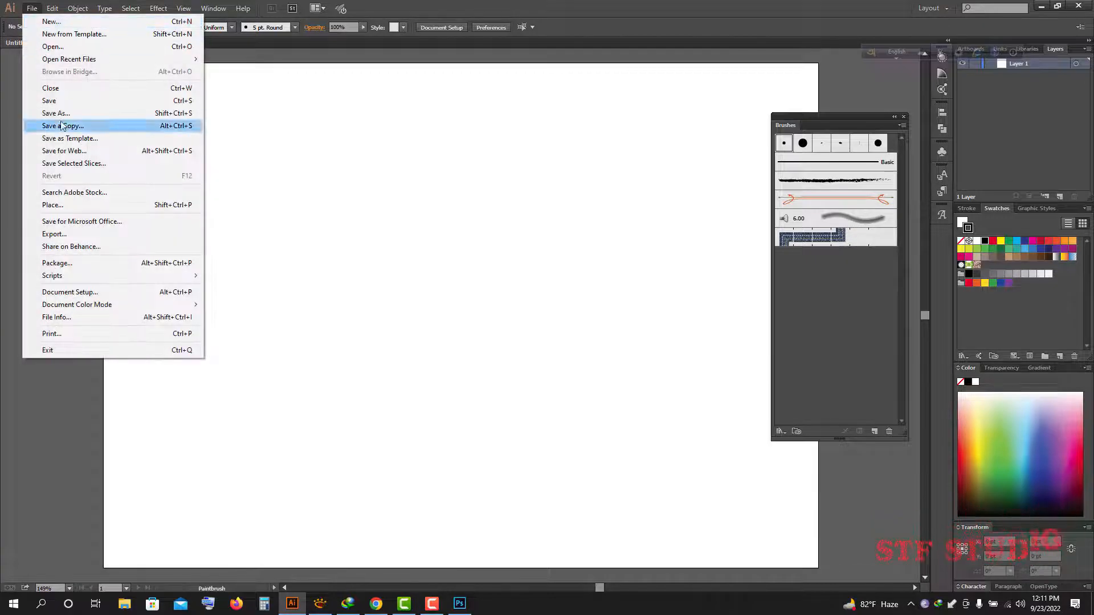
left_click(62, 206)
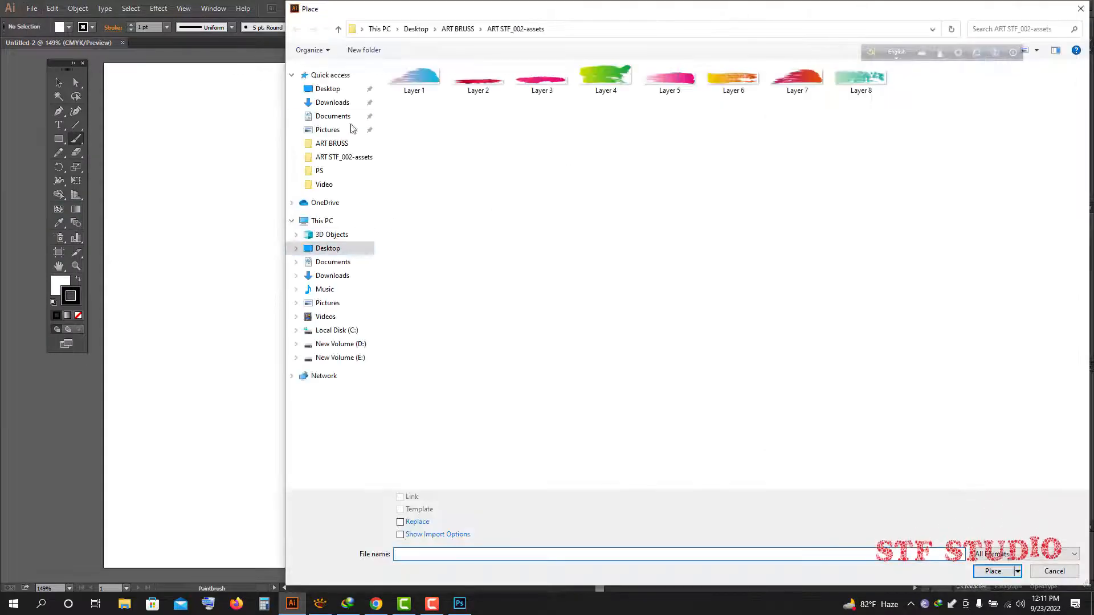
left_click(329, 91)
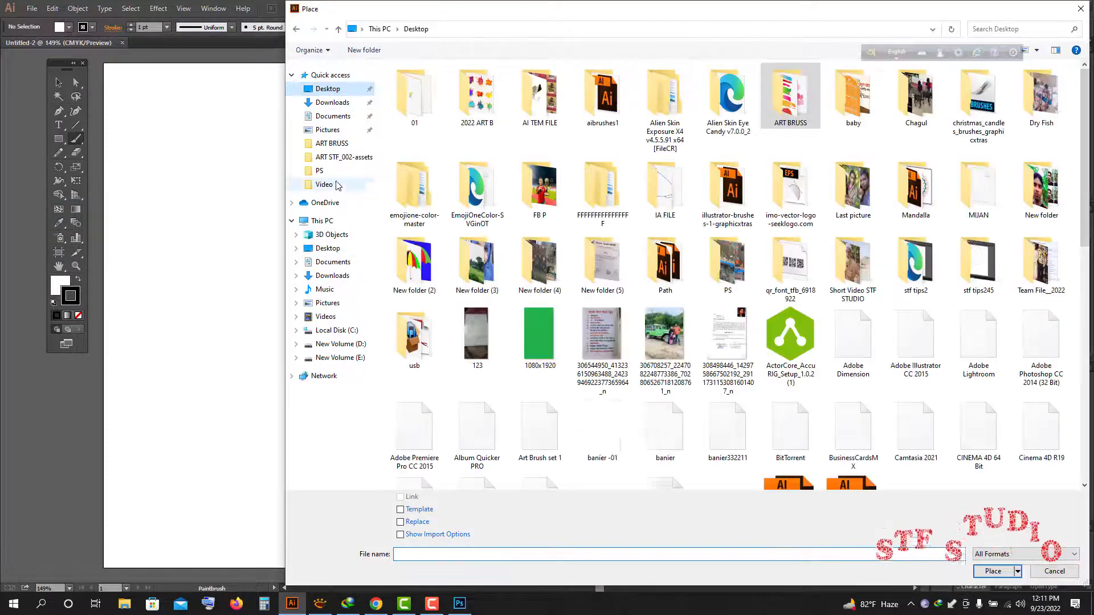
left_click(475, 105)
double_click(475, 104)
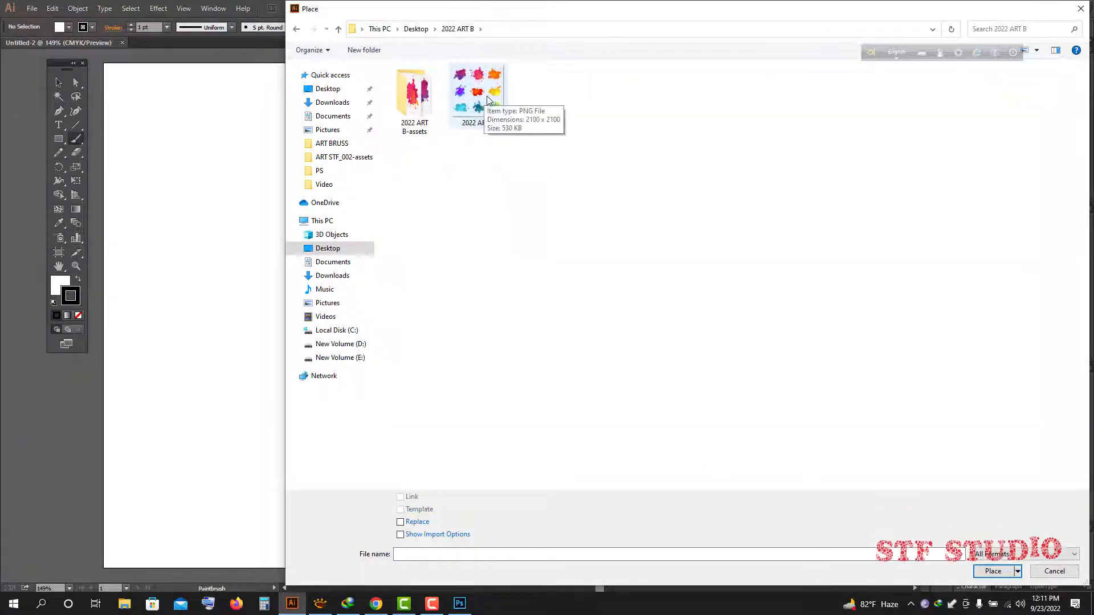
left_click(419, 96)
double_click(419, 96)
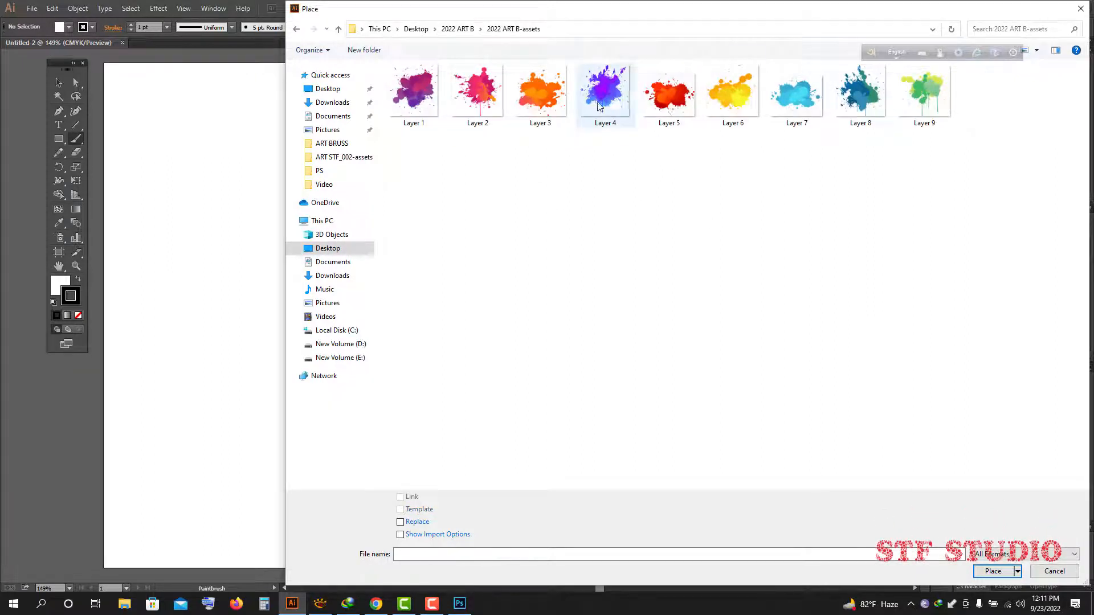
- Place the orange Layer 3 image as a linked file on the artboard's left half, about 202 by 211 pt
left_click(477, 92)
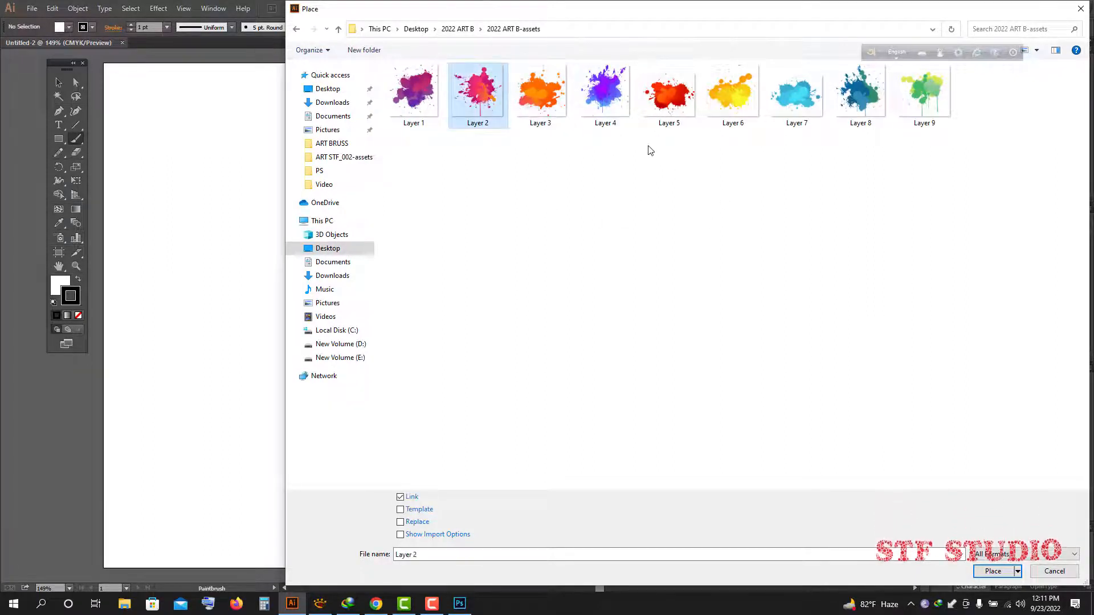
left_click(541, 93)
left_click(995, 571)
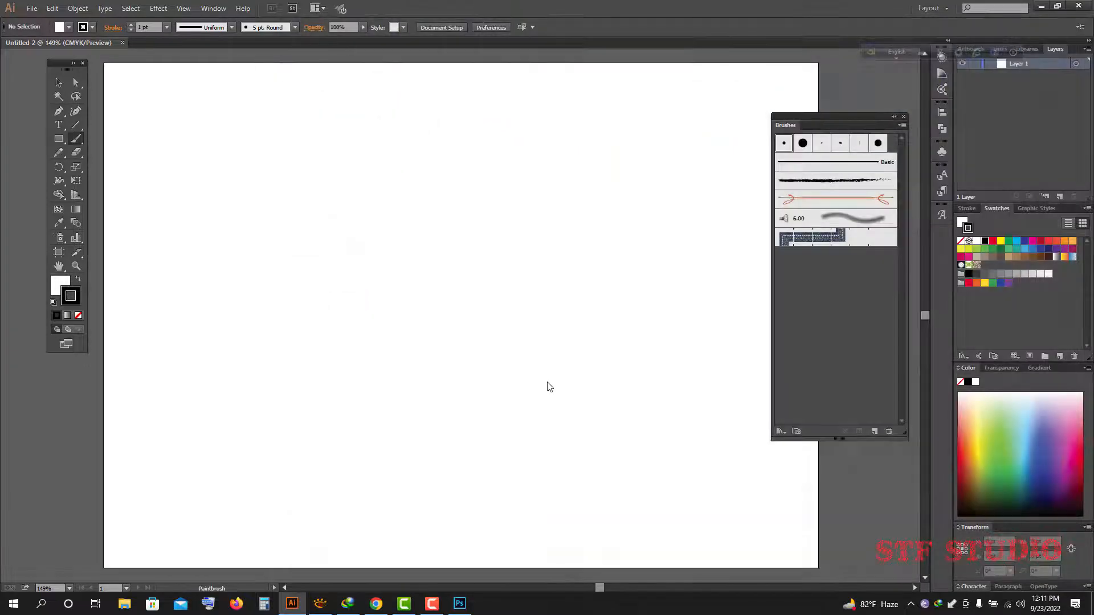
left_click_drag(179, 176, 364, 354)
key("b")
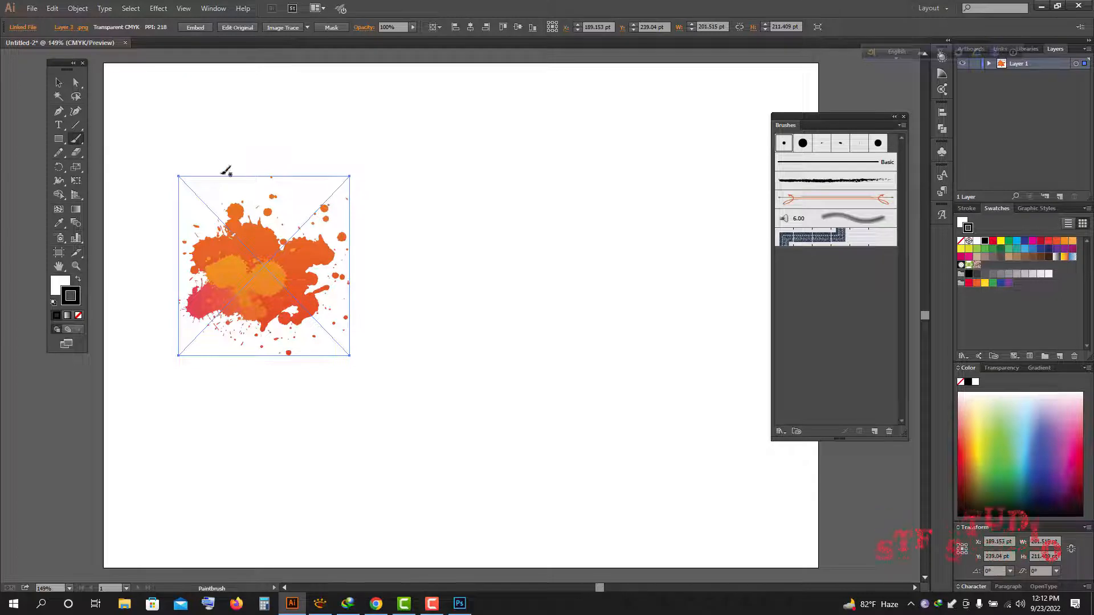
- Embed the linked splatter image in the document and move it about 28 pt straight up
left_click(58, 82)
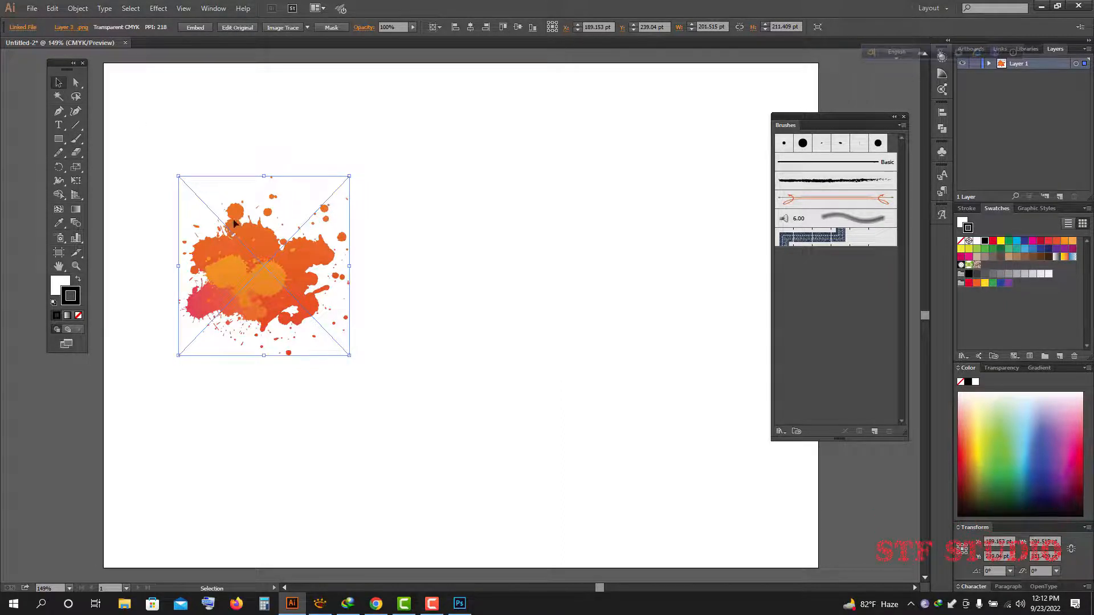
left_click(196, 27)
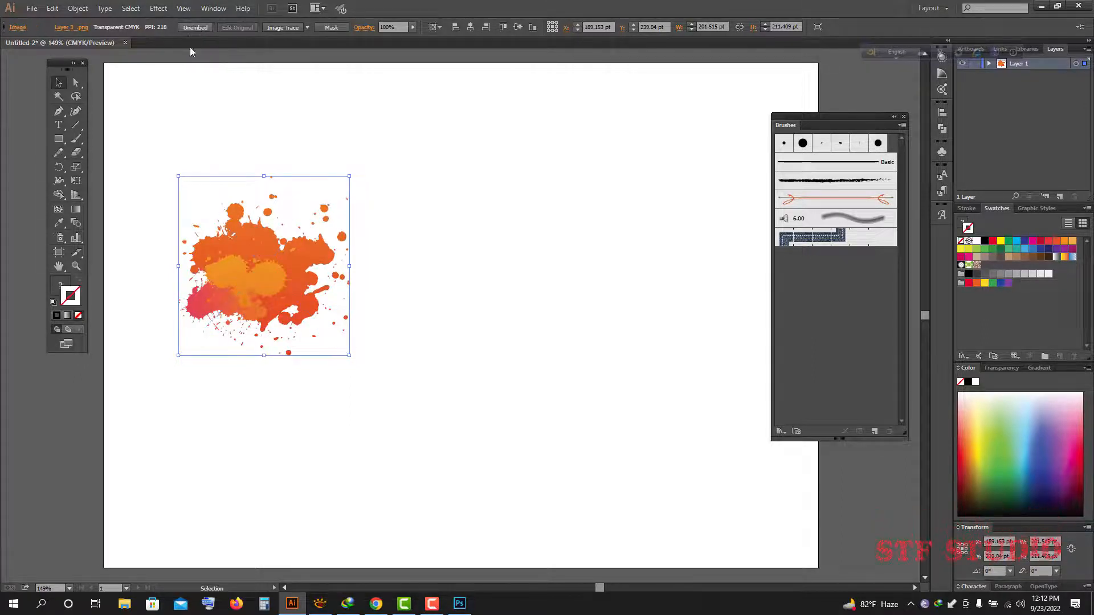
left_click_drag(252, 274, 268, 258)
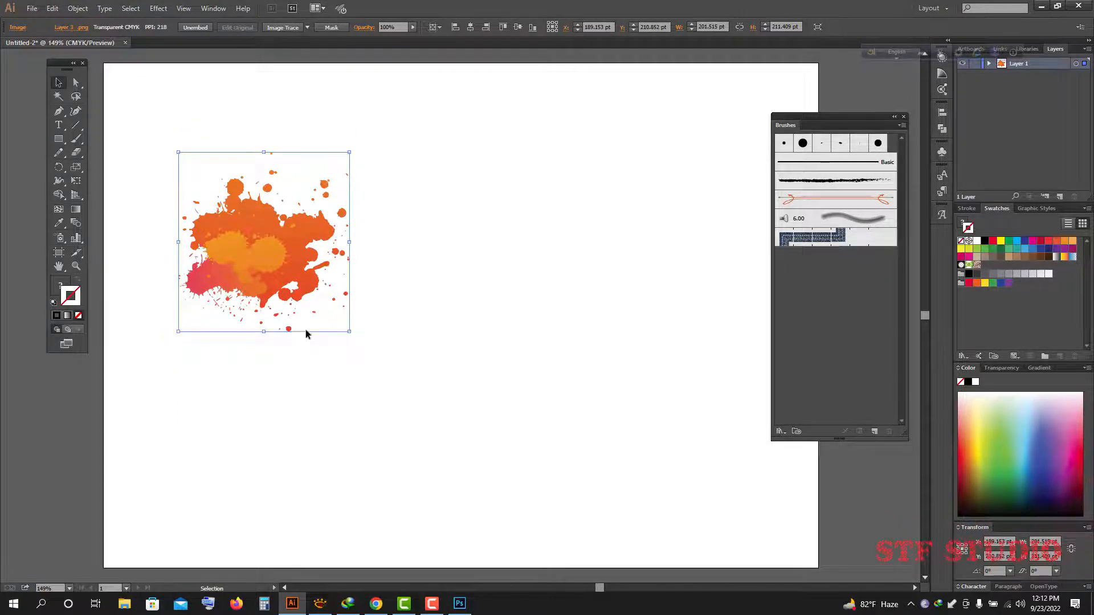
- Trace the splatter image with the 16 Colors preset, expand the tracing into paths and move the group to the right
left_click(306, 28)
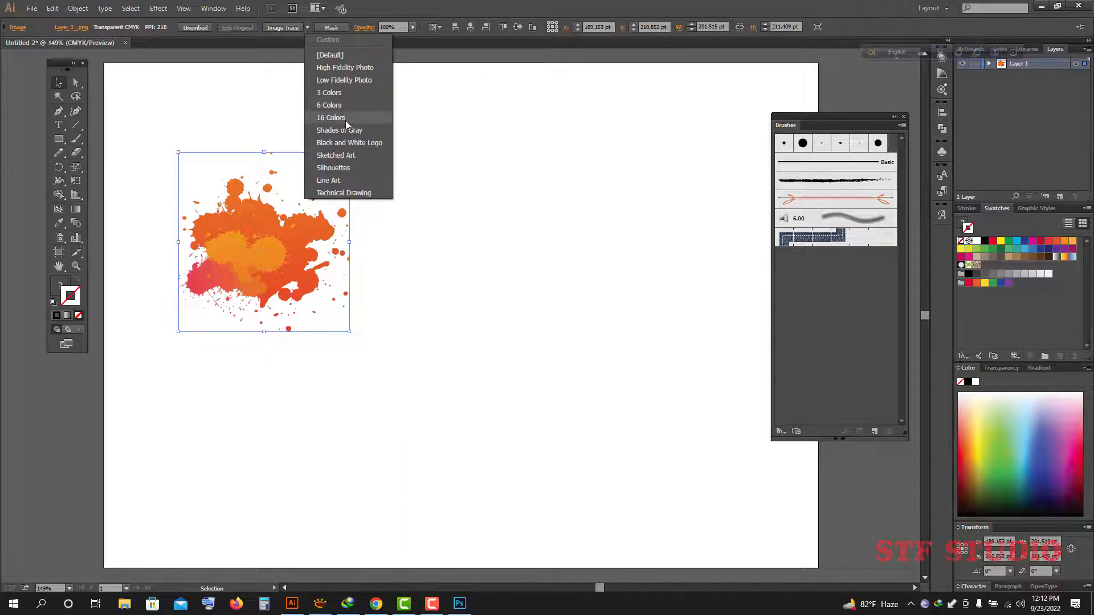
left_click(327, 118)
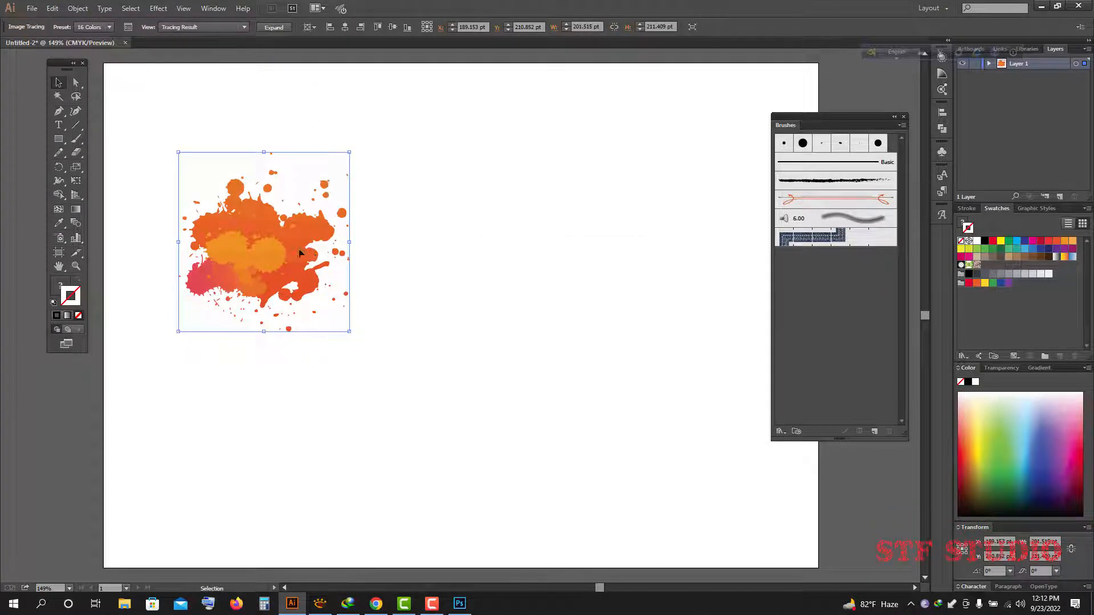
mouse_move(258, 235)
left_mouse_down()
mouse_move(396, 228)
mouse_move(344, 234)
left_mouse_up()
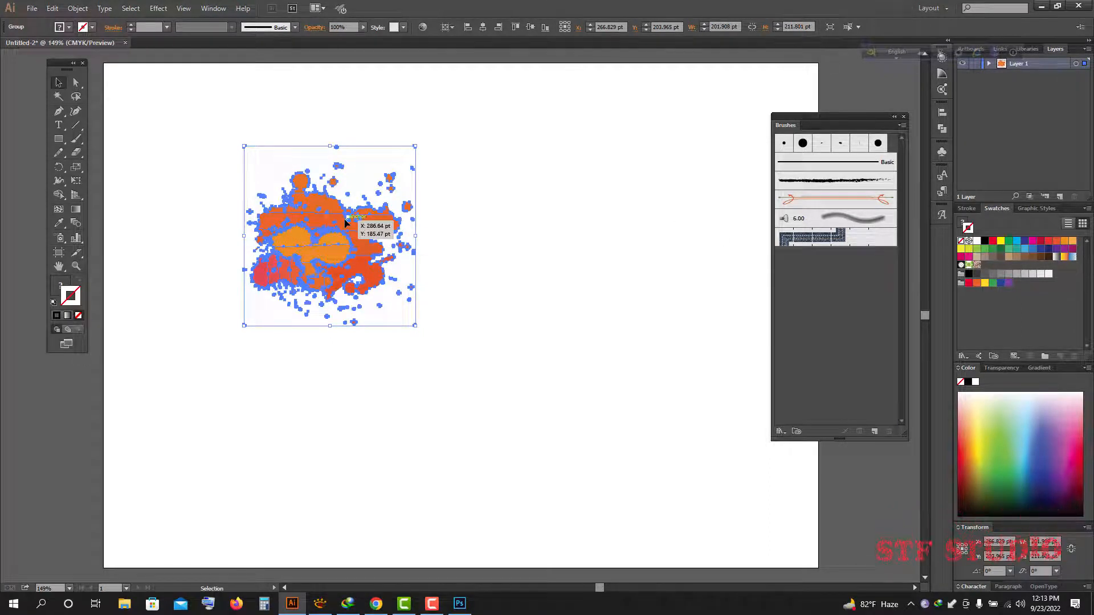
- Select the white background shapes of the traced splatter with the Magic Wand and delete them
left_click(57, 98)
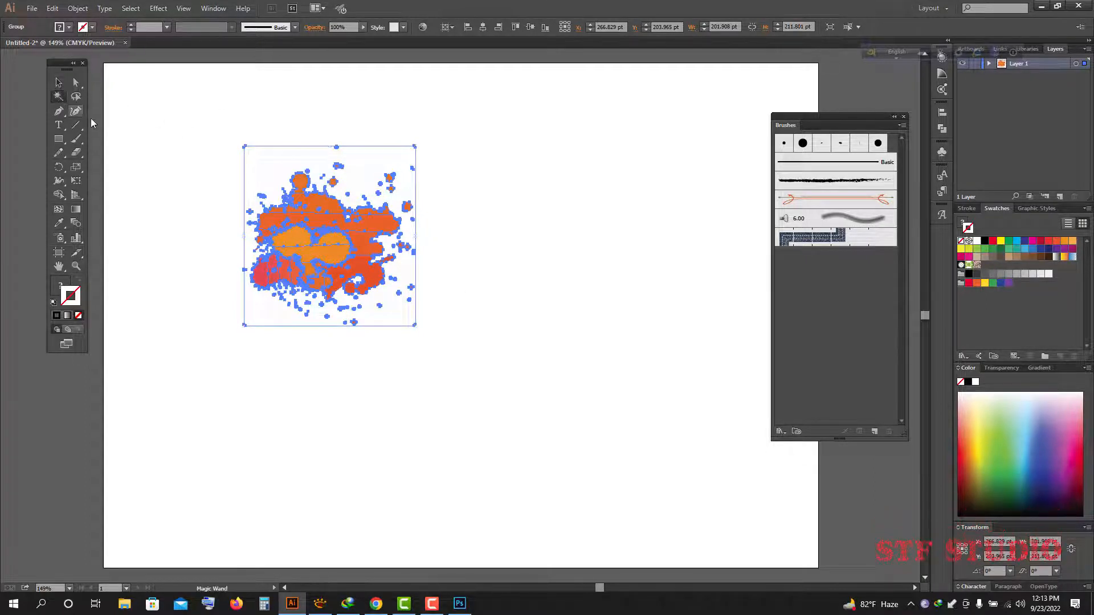
left_click(370, 166)
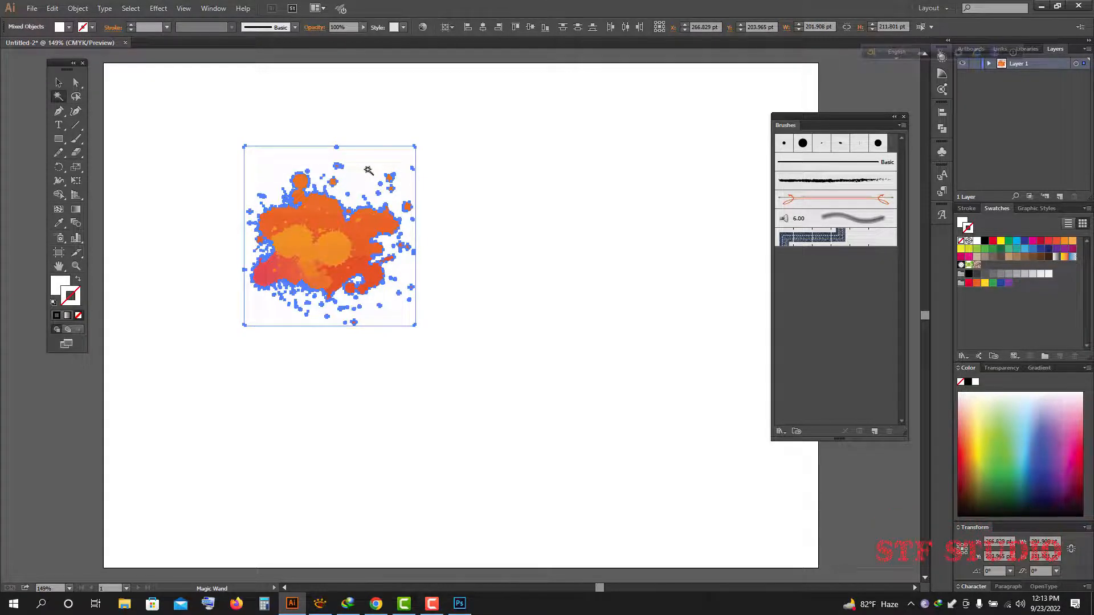
key("Delete")
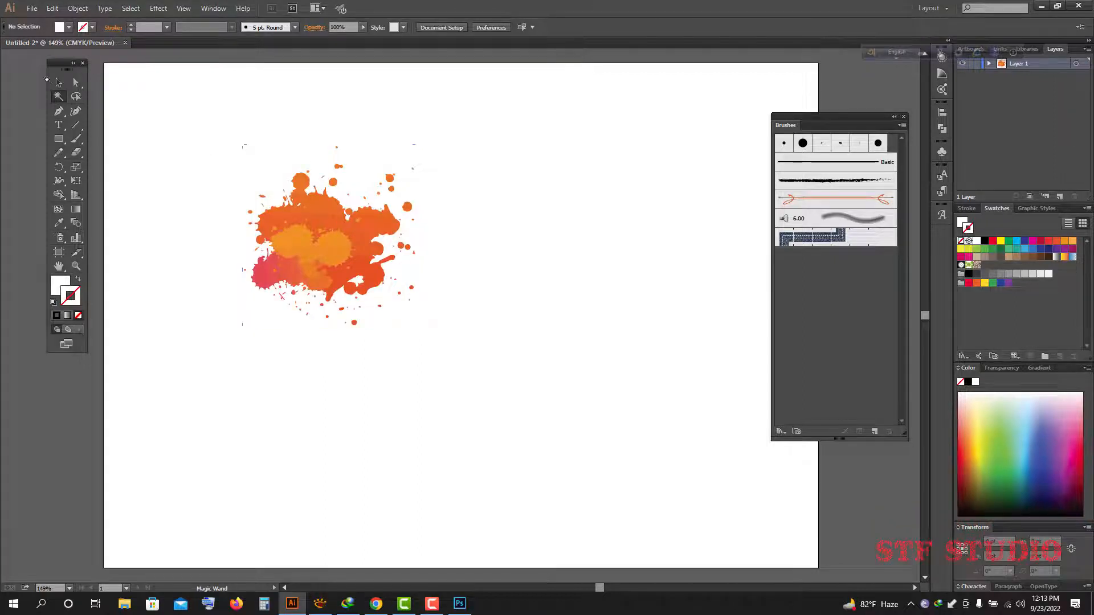
- Move the splatter group off the artboard onto the grey pasteboard to check its background for transparency, and deselect it
left_click(59, 82)
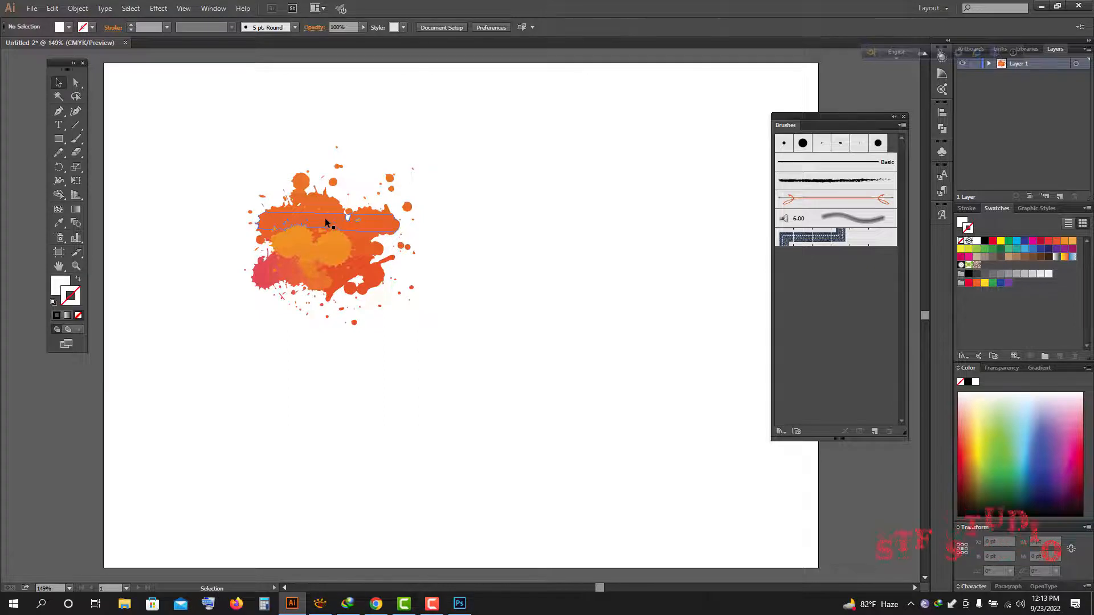
left_click_drag(325, 218, 33, 445)
key("space")
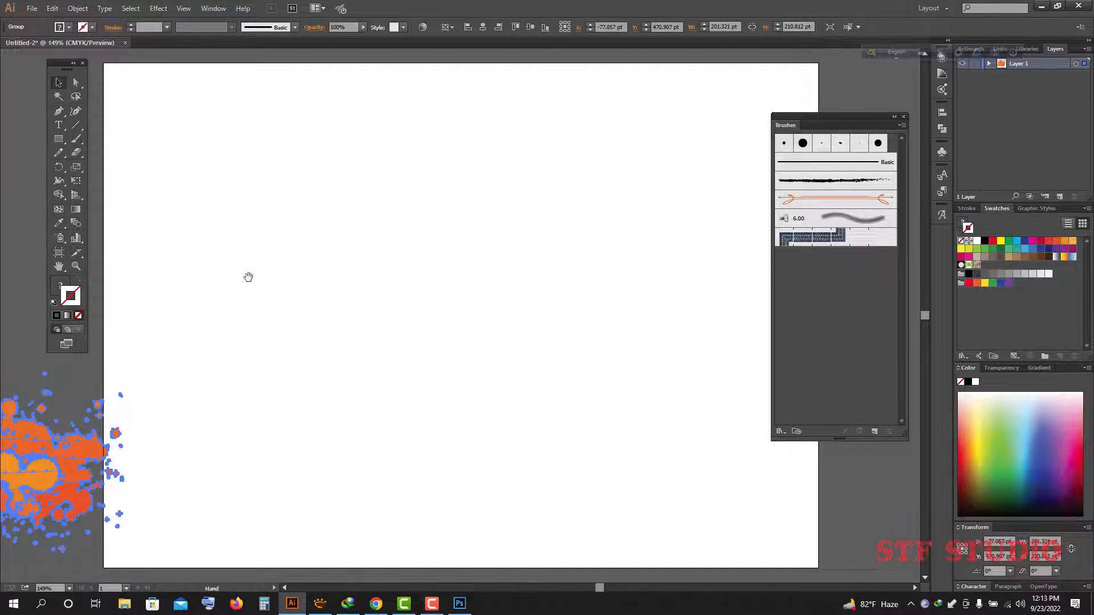
left_click_drag(246, 276, 475, 261)
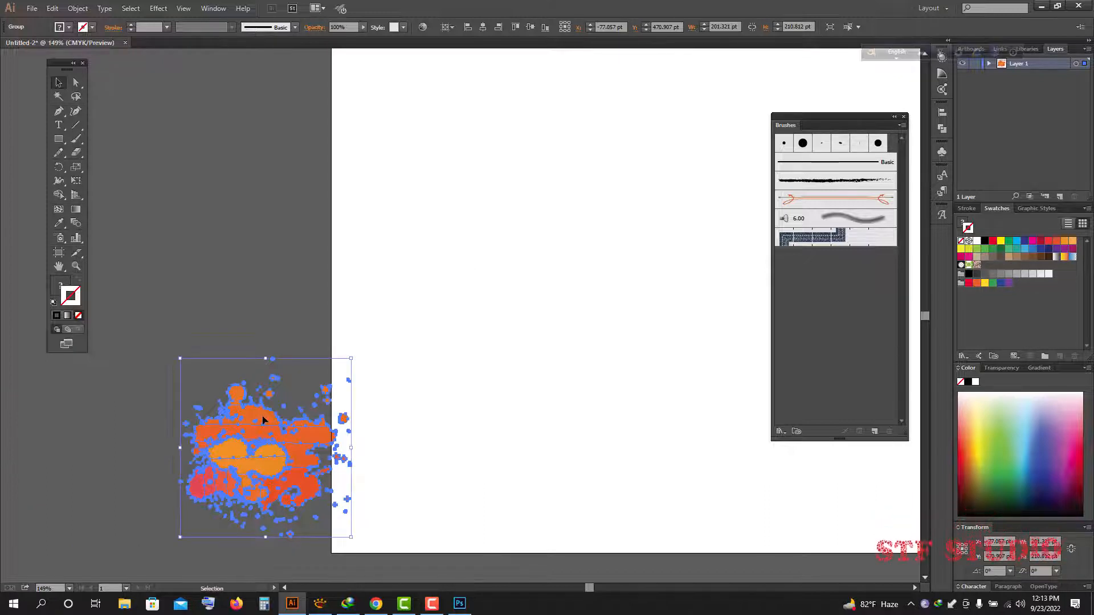
left_click_drag(268, 441, 222, 360)
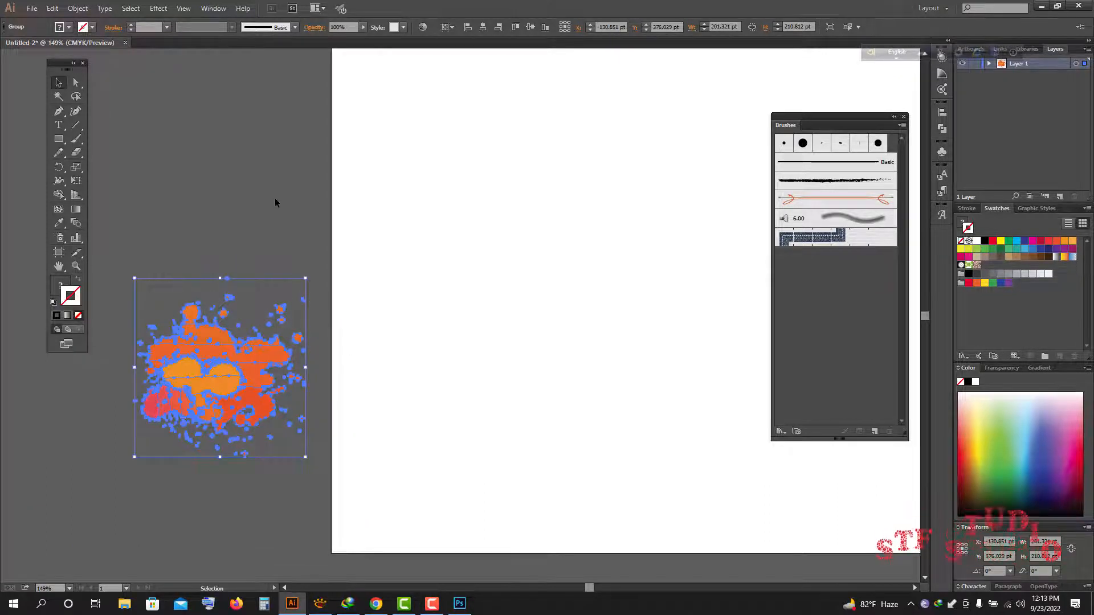
left_click(267, 292)
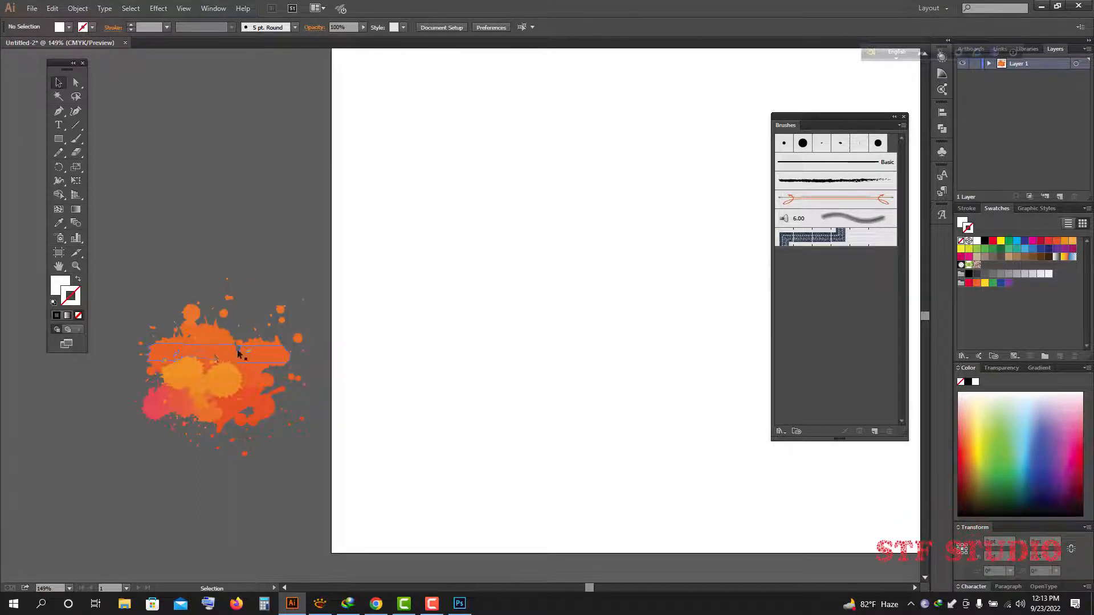
- Move the splatter group back onto the artboard, centred at about X 328 pt, Y 300 pt
left_click(208, 357)
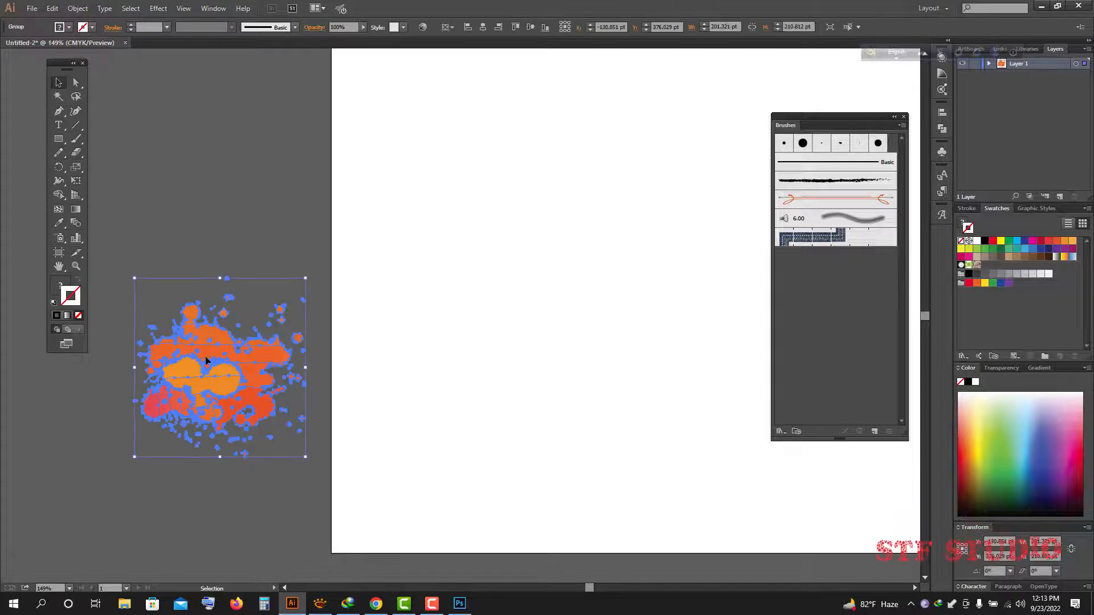
left_click_drag(207, 357, 598, 293)
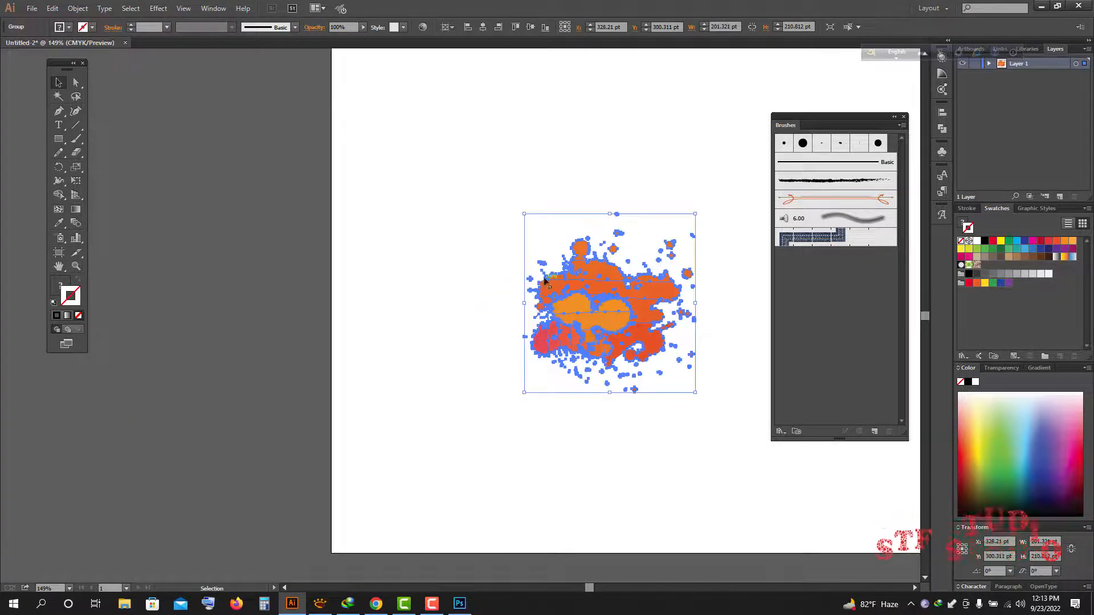
left_click_drag(549, 180, 344, 146)
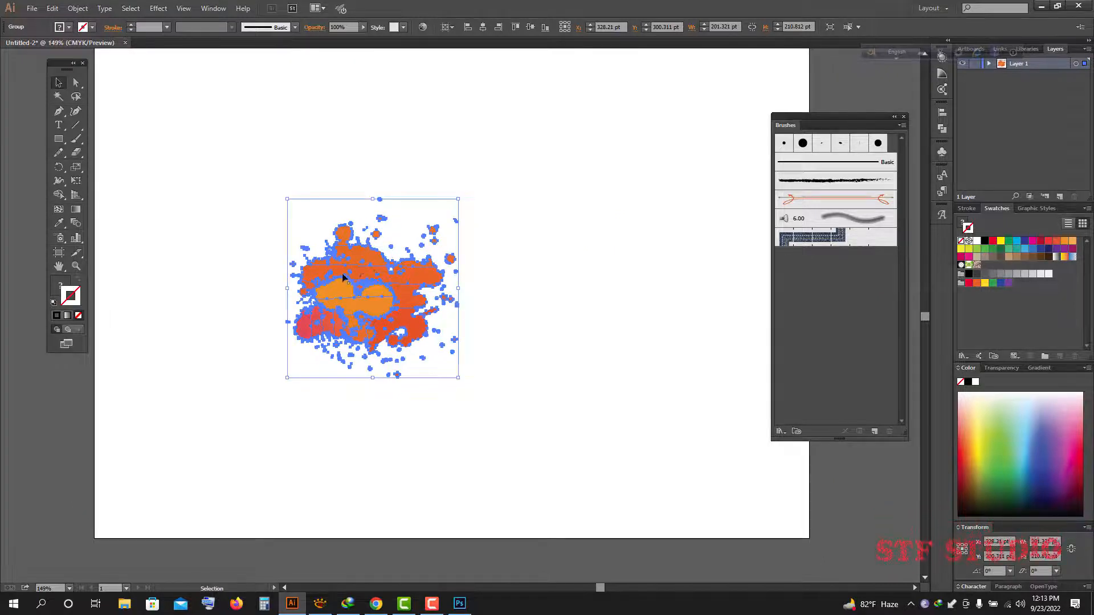
- Start a new art brush from the splatter group and name it "2022_Art Brush 1"
mouse_move(360, 274)
left_mouse_down()
mouse_move(784, 300)
mouse_move(829, 328)
left_mouse_up()
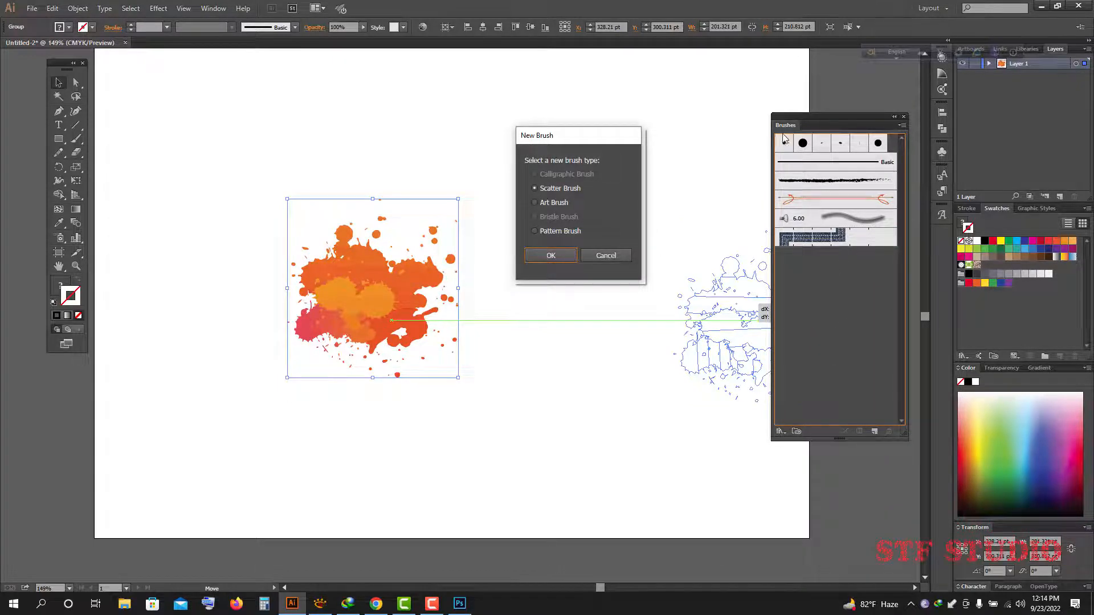
left_click(535, 202)
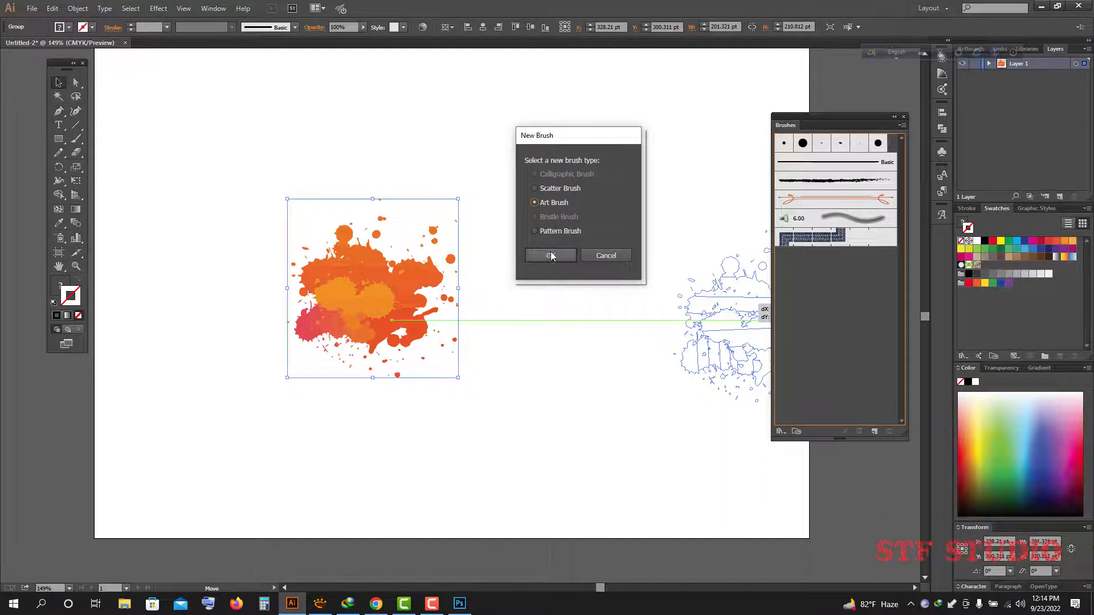
left_click(552, 256)
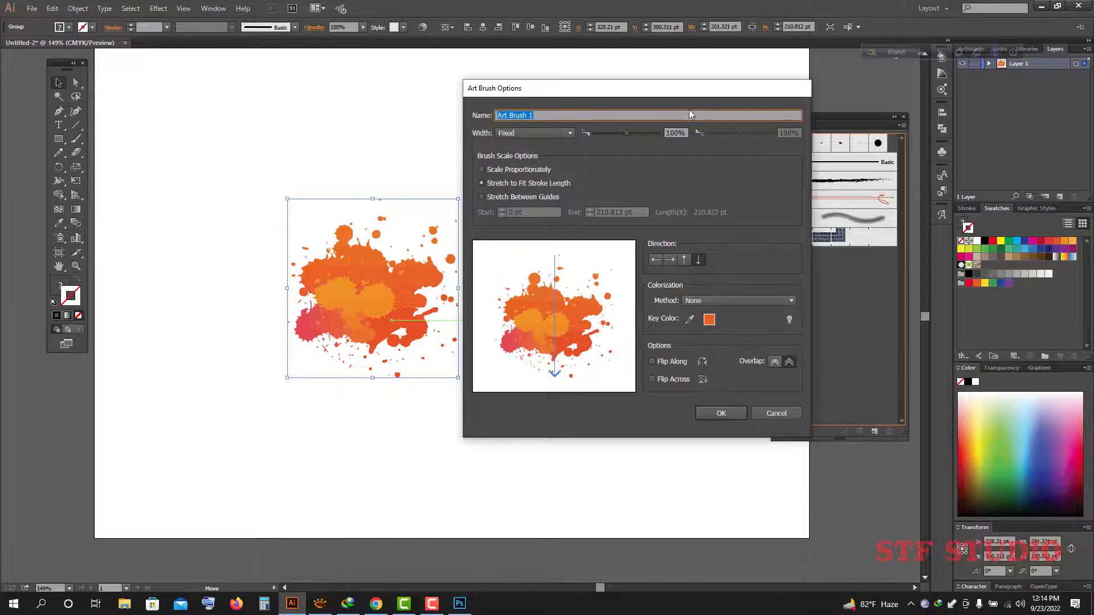
left_click_drag(683, 94, 618, 92)
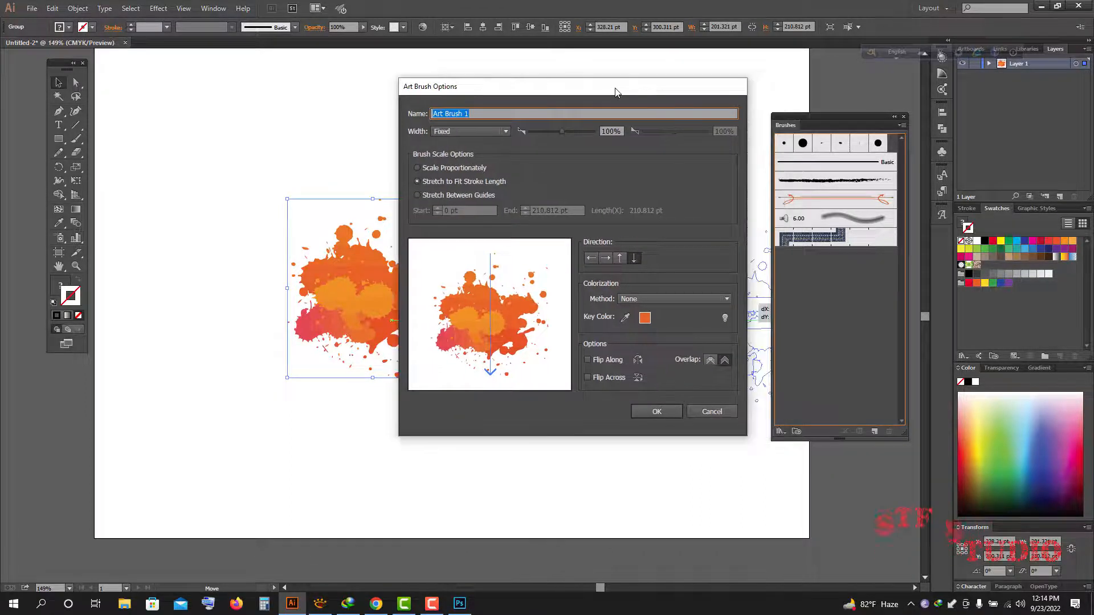
left_click(432, 114)
type("2022")
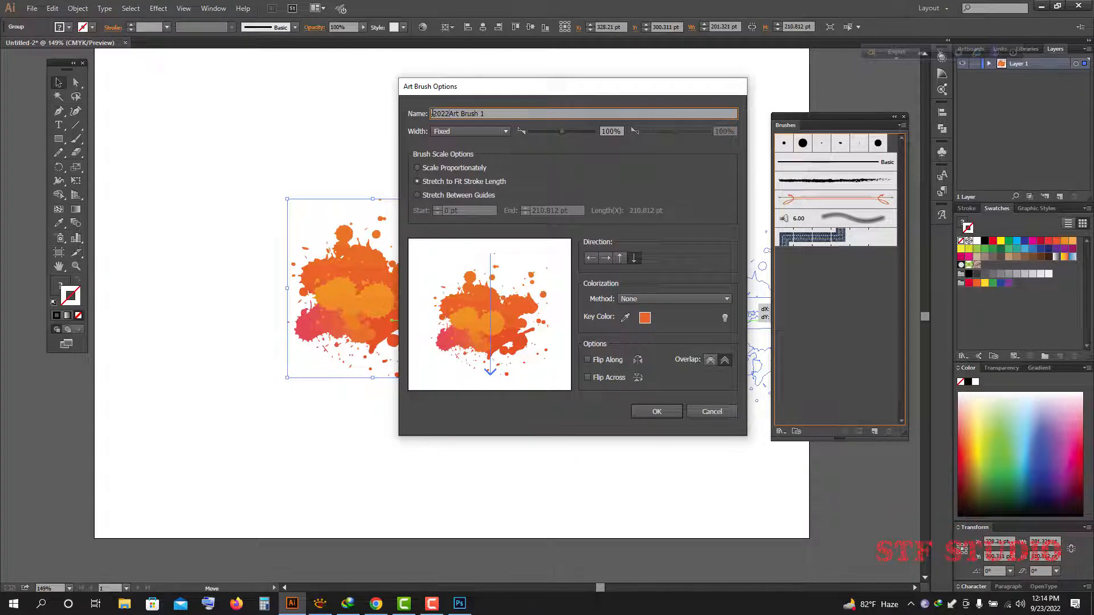
type("_")
- Set the art brush's colorization method to Tints and add it to the document's brushes
left_click(635, 299)
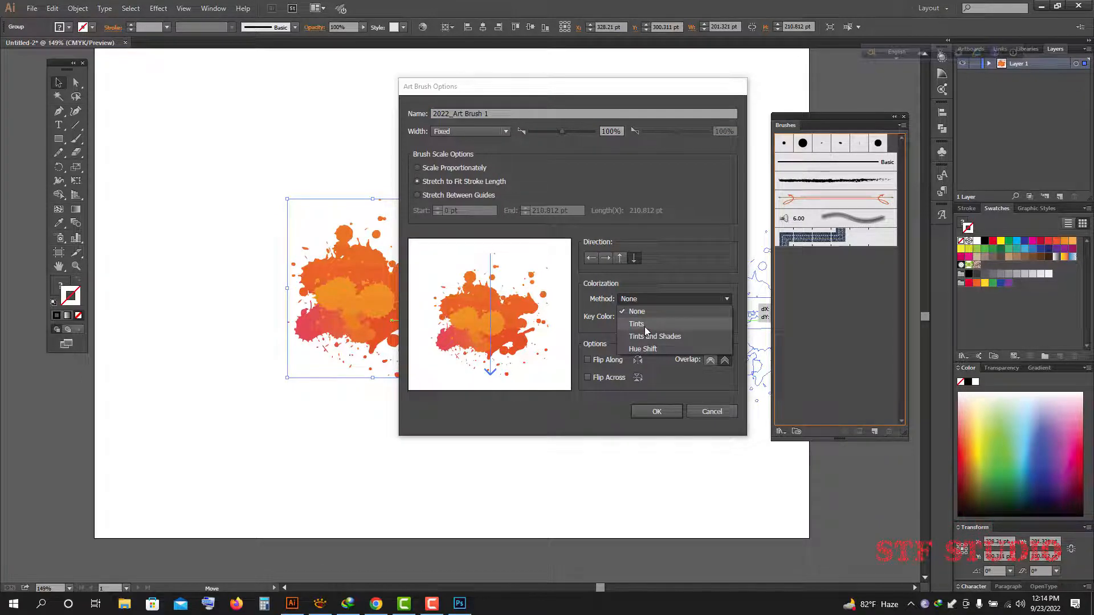
left_click(647, 325)
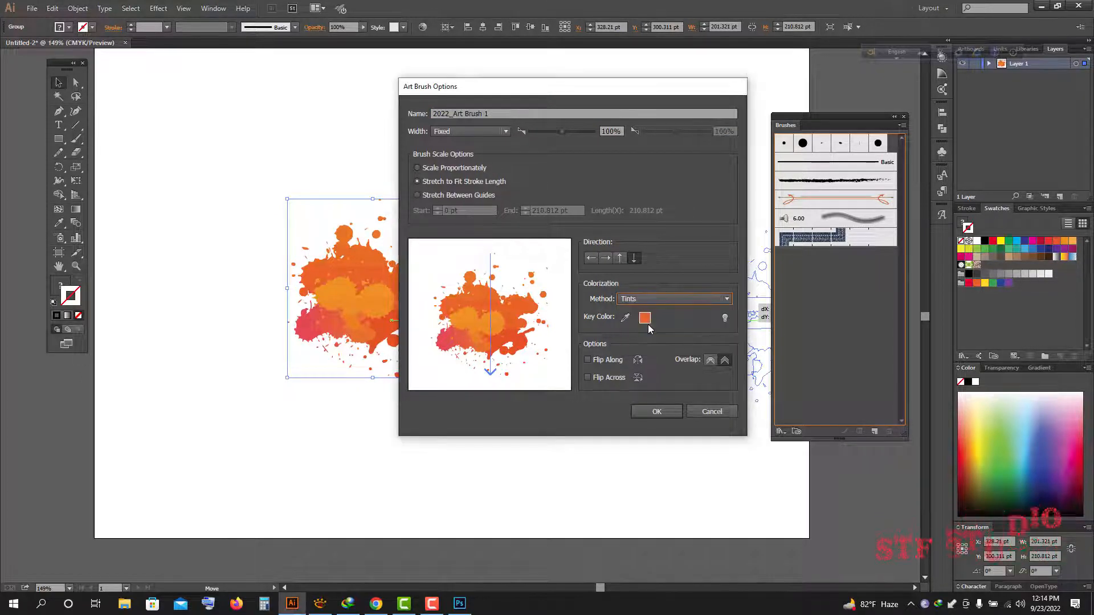
left_click(630, 299)
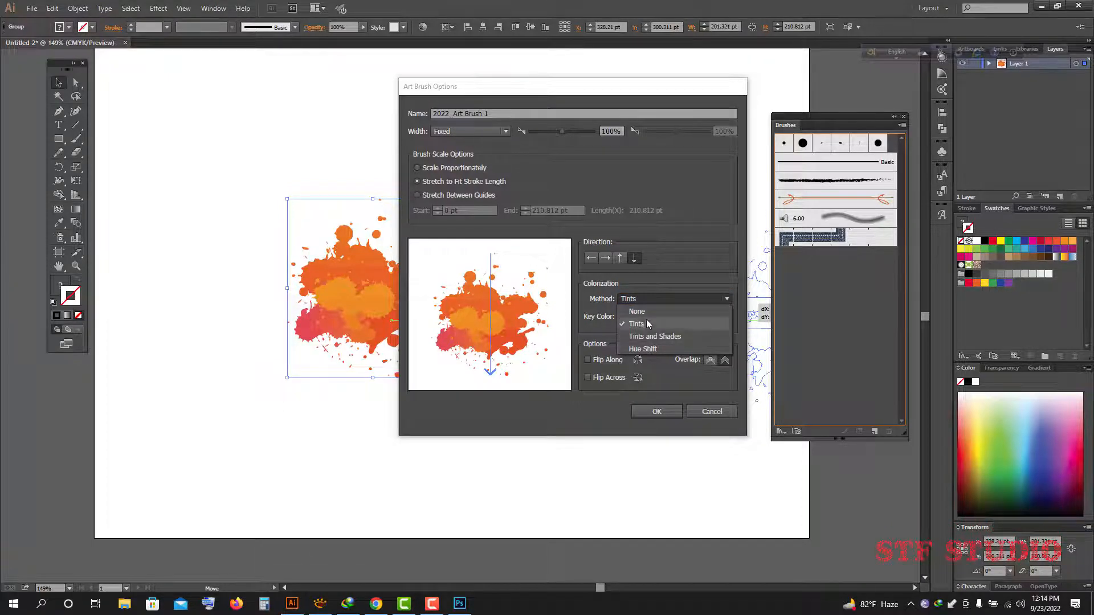
left_click(646, 323)
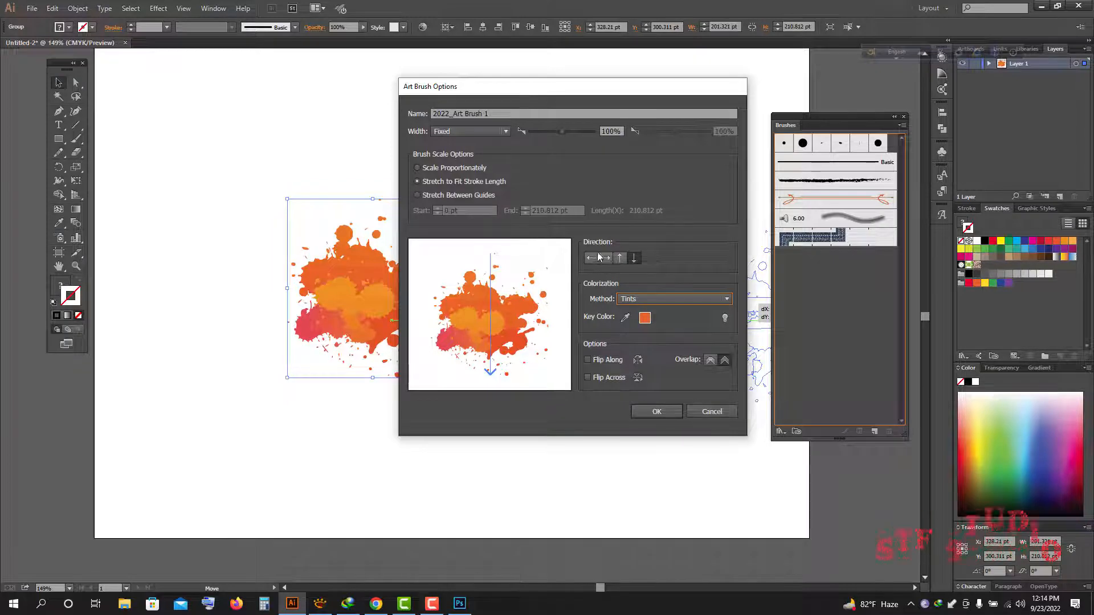
left_click(657, 410)
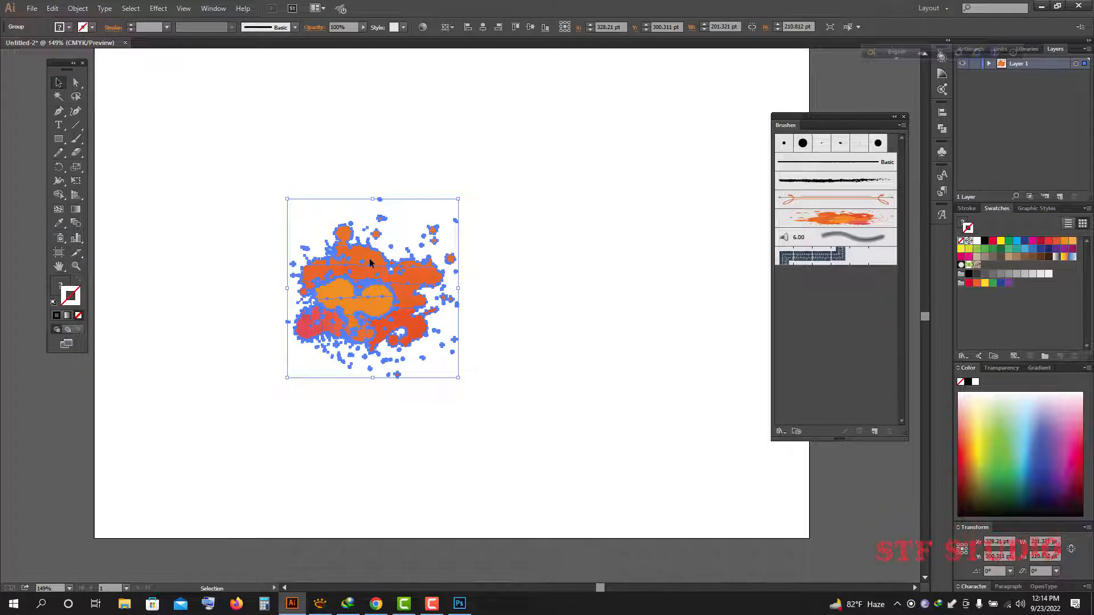
- Delete the splatter group and paint six black test strokes across the artboard with the new splatter brush
key("Delete")
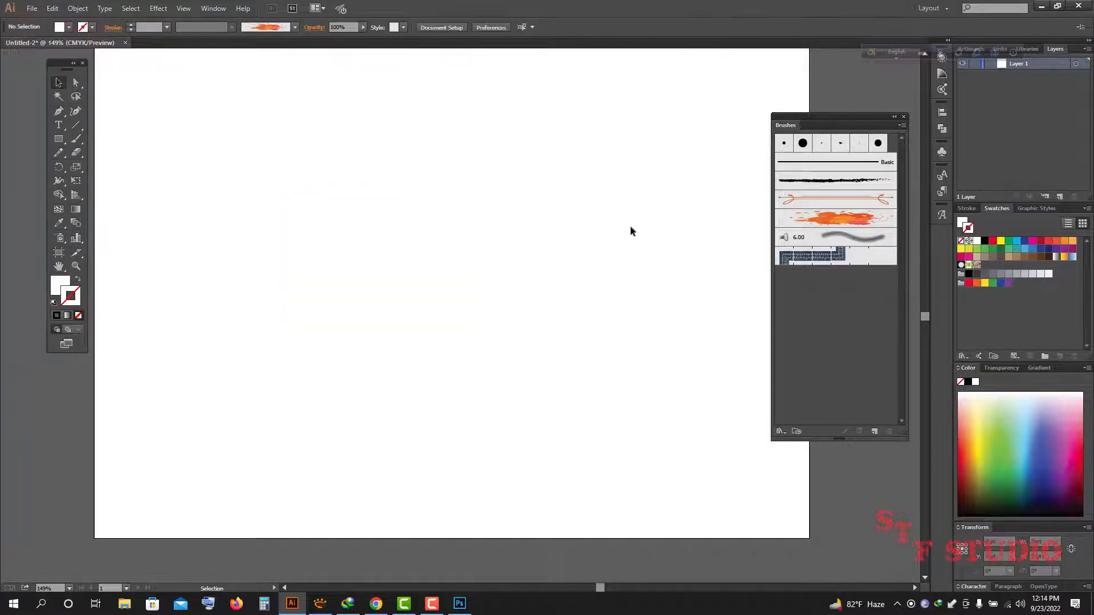
left_click(835, 218)
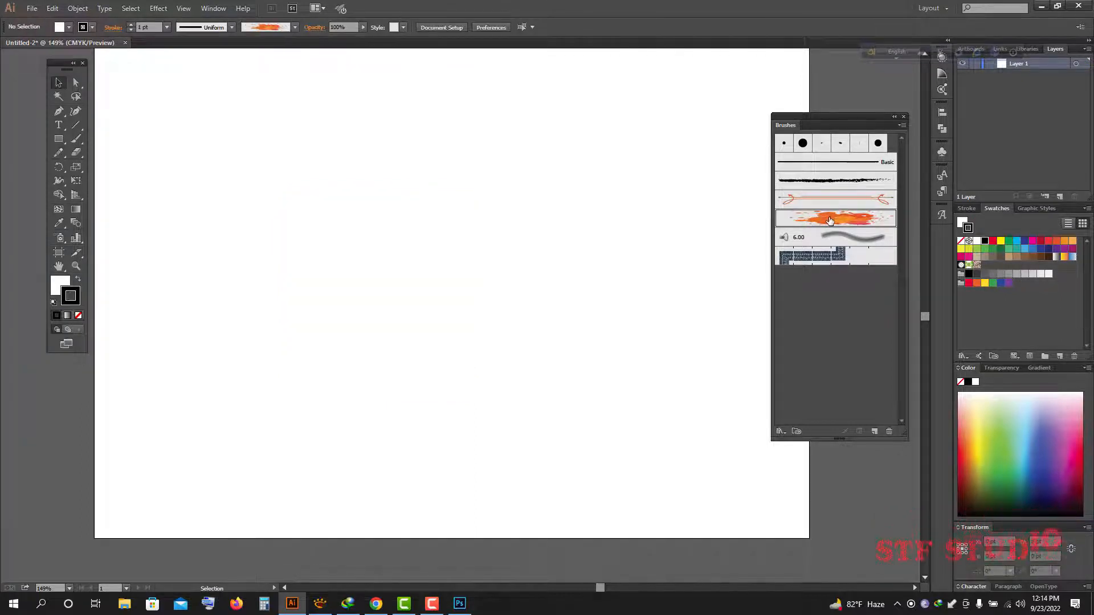
left_click(77, 142)
left_click_drag(217, 387, 273, 243)
left_click_drag(436, 150, 456, 171)
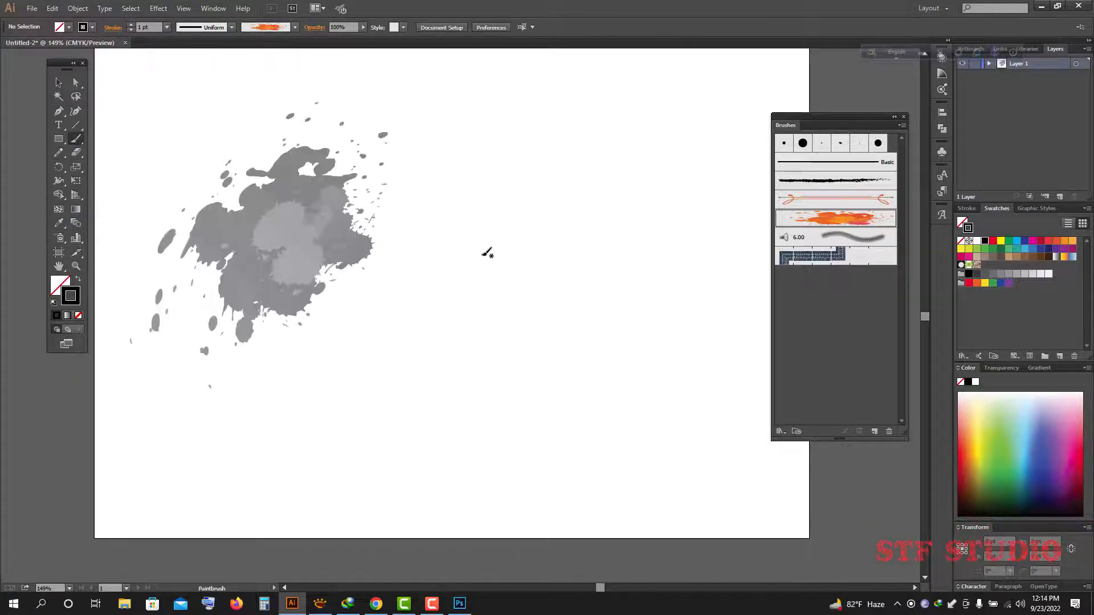
left_click_drag(424, 407, 425, 406)
left_click_drag(654, 205, 516, 140)
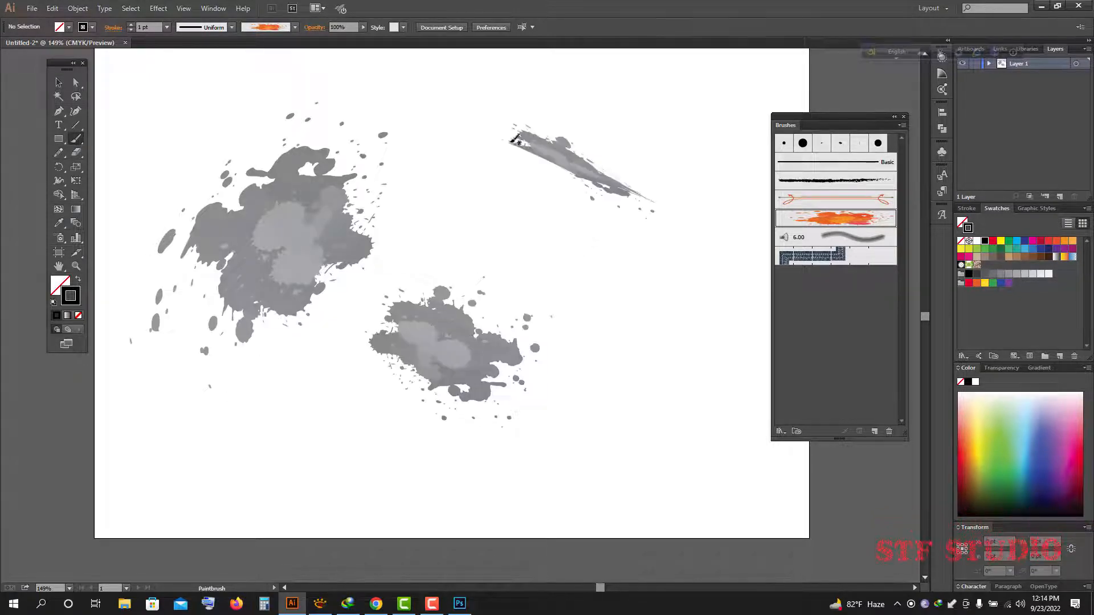
left_click_drag(576, 191, 420, 183)
left_click_drag(706, 331, 552, 327)
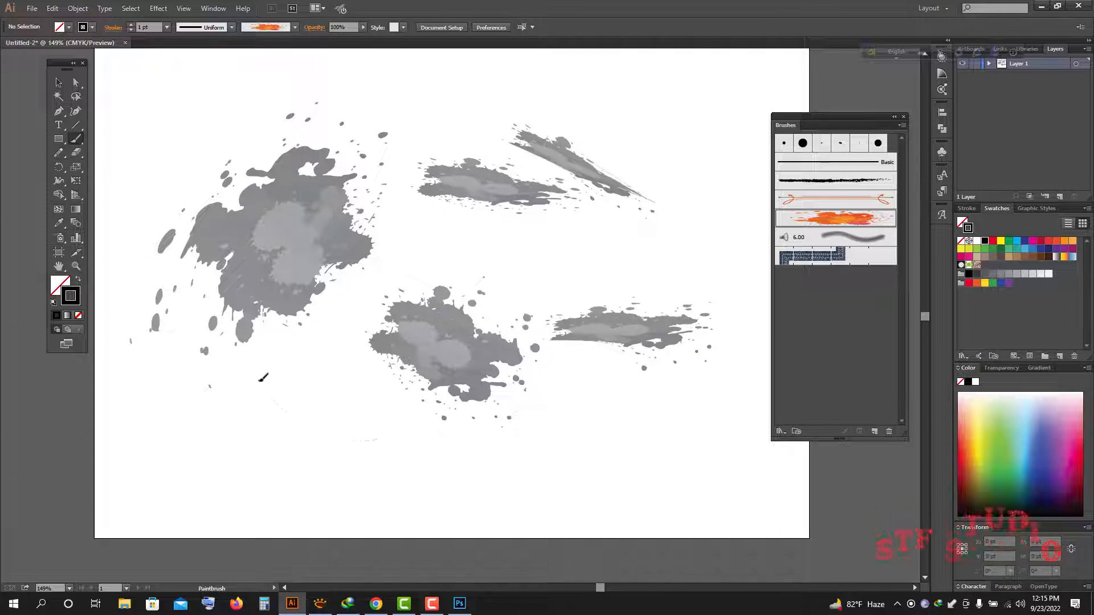
left_click_drag(339, 356, 296, 485)
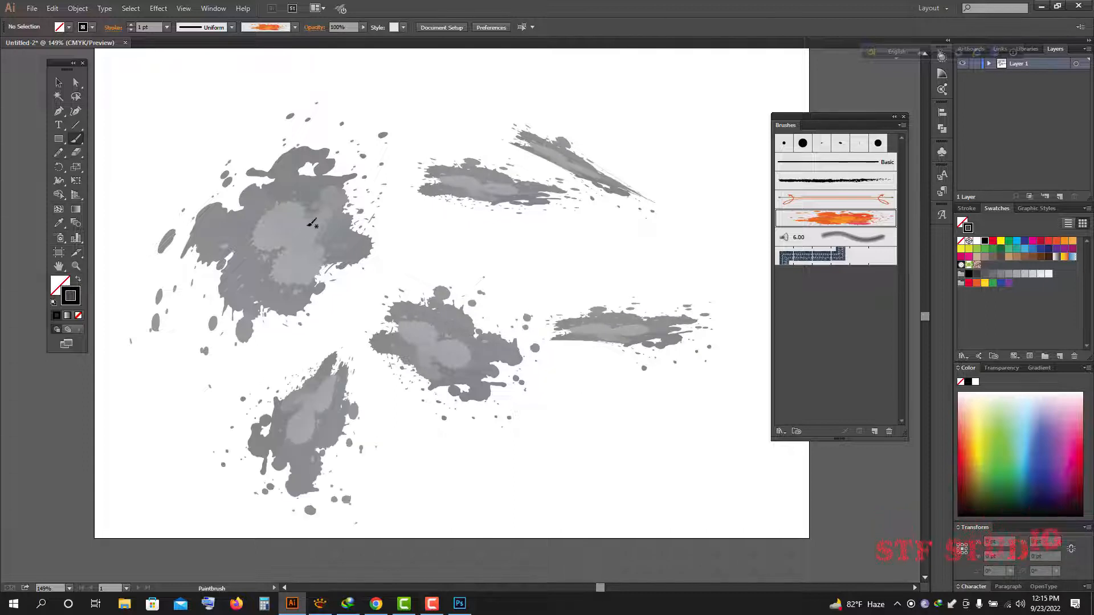
- Set the stroke colour to crimson red and the fill colour to light blue
left_click(1079, 454)
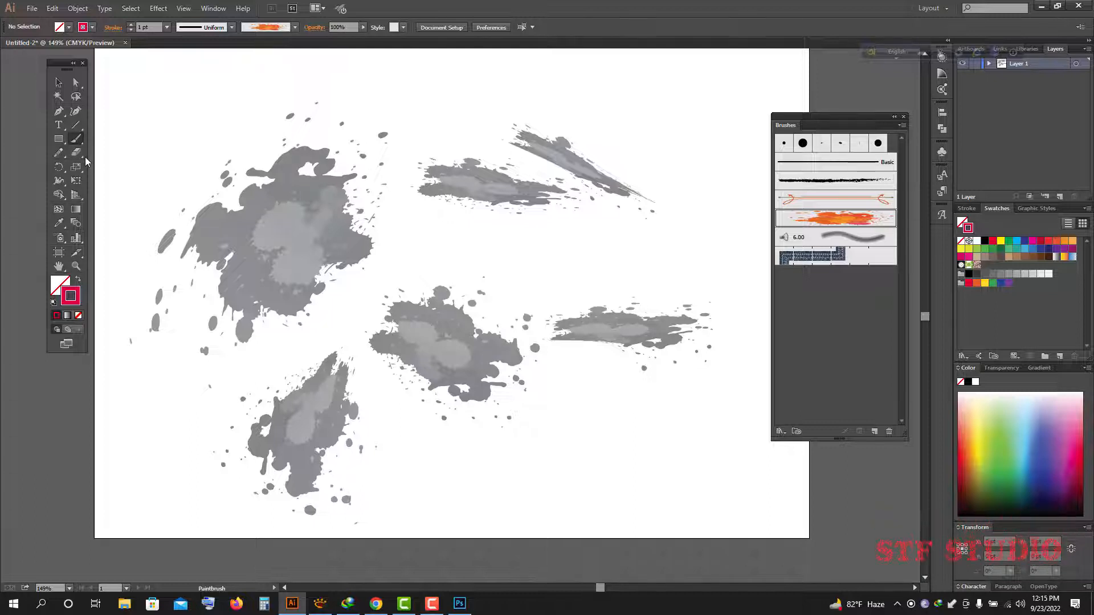
left_click(70, 27)
left_click(67, 48)
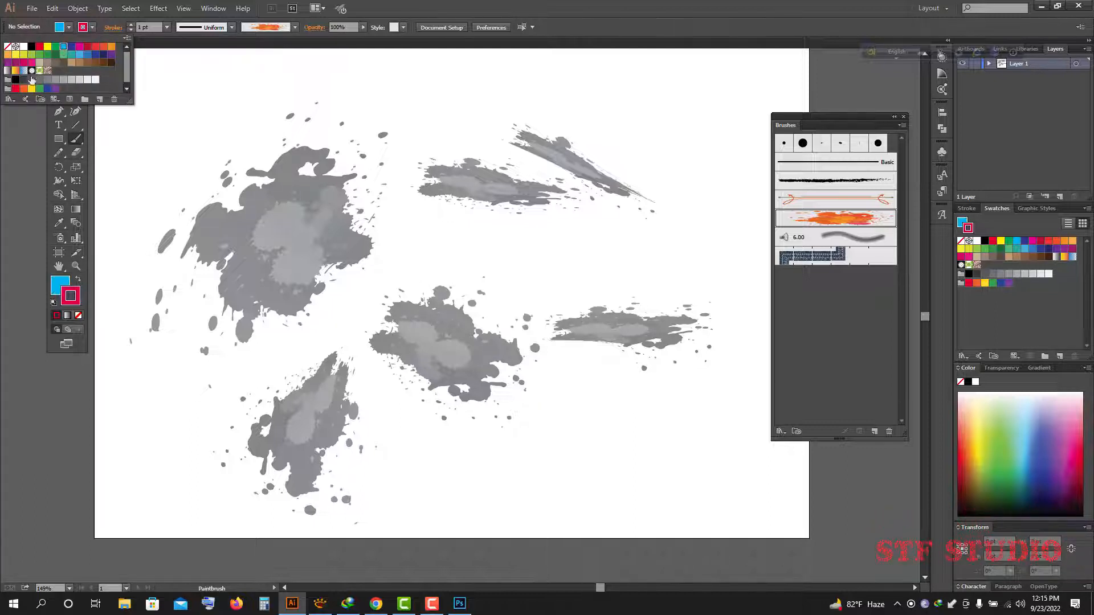
left_click(188, 206)
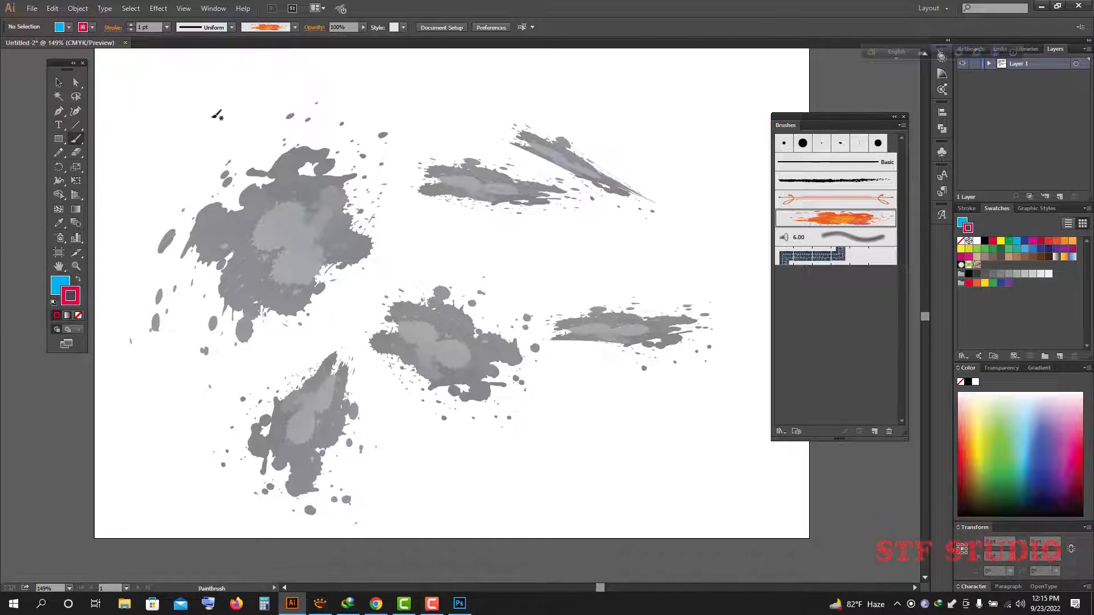
- Paint red test strokes in different directions around the grey splatters with the splatter brush
left_click_drag(215, 134, 217, 135)
left_click_drag(428, 239, 459, 257)
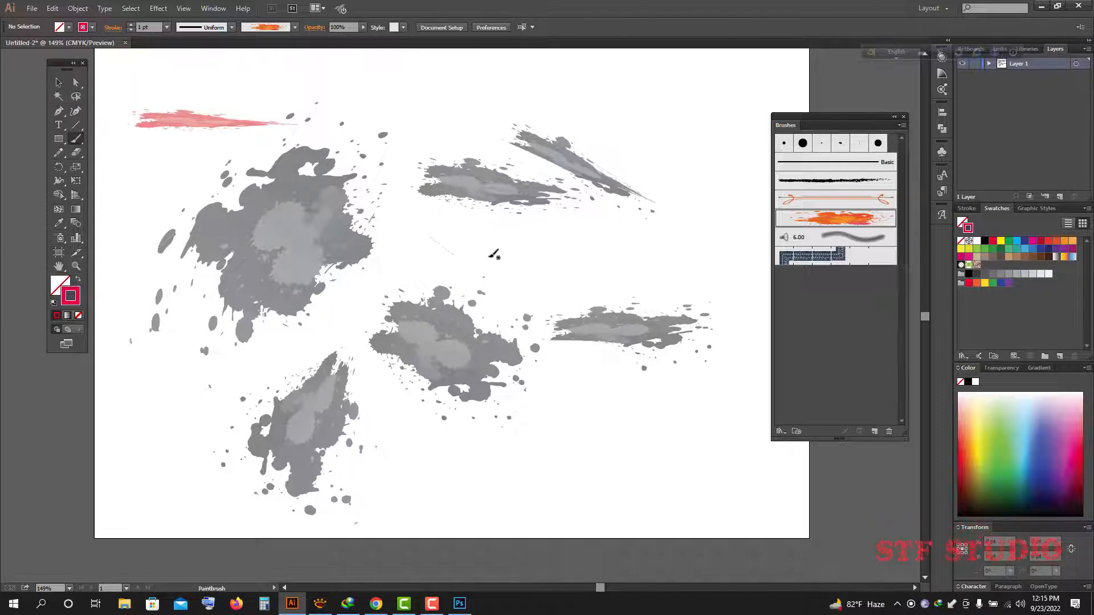
left_click_drag(594, 429, 542, 435)
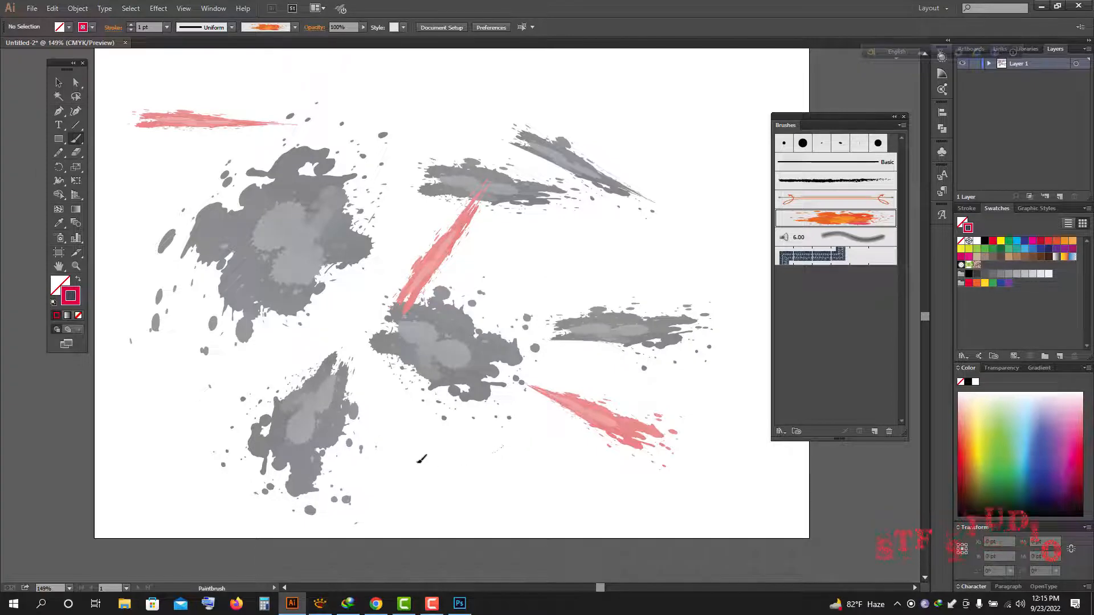
left_click_drag(420, 456, 410, 426)
left_click_drag(452, 479, 495, 473)
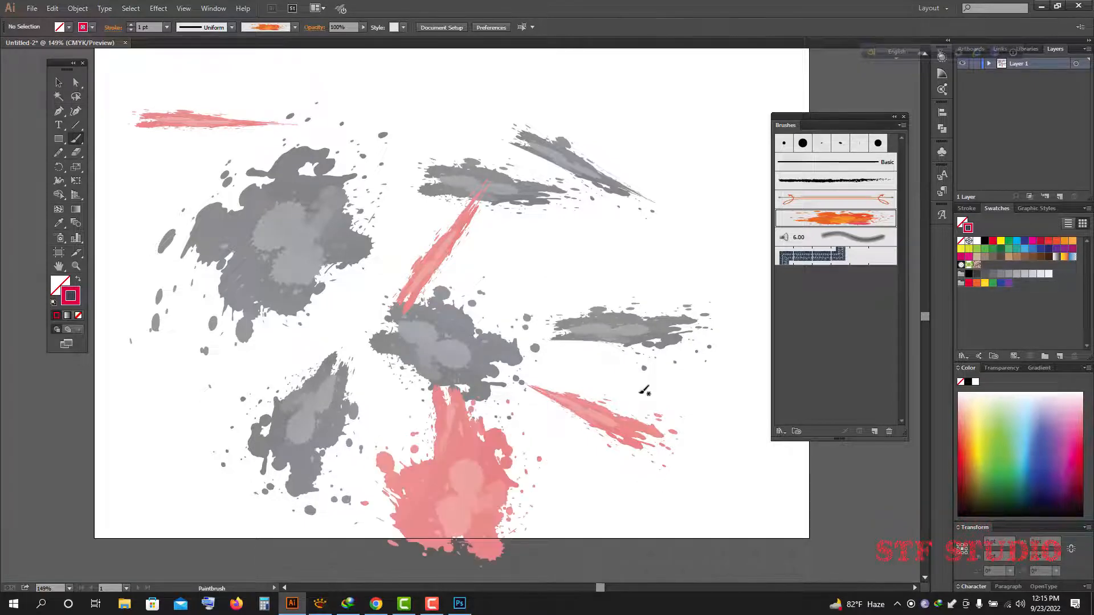
left_click_drag(590, 242, 599, 257)
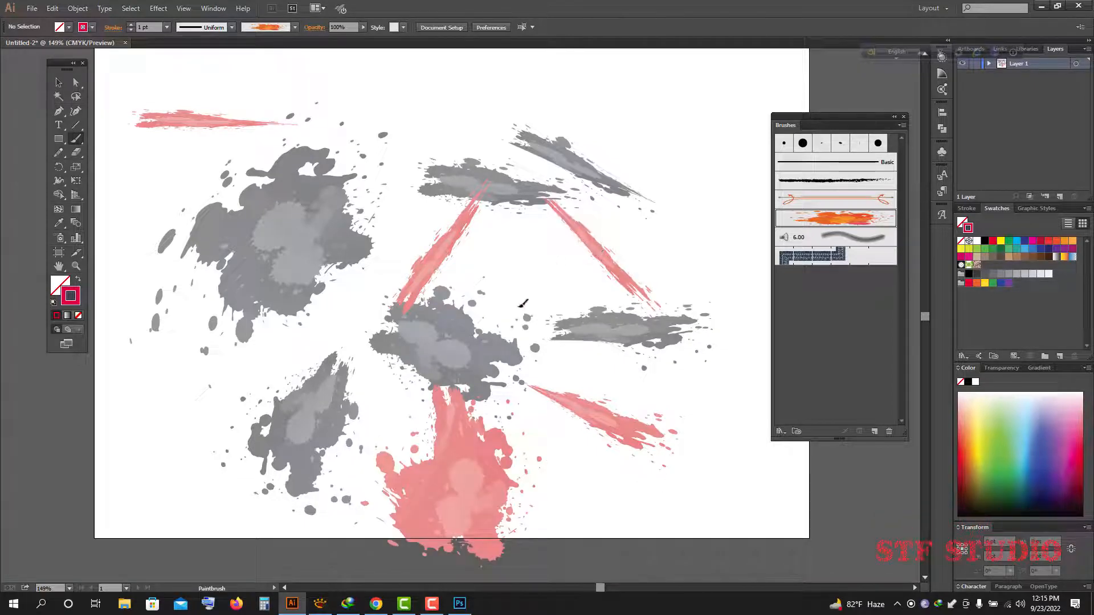
left_click_drag(522, 303, 533, 288)
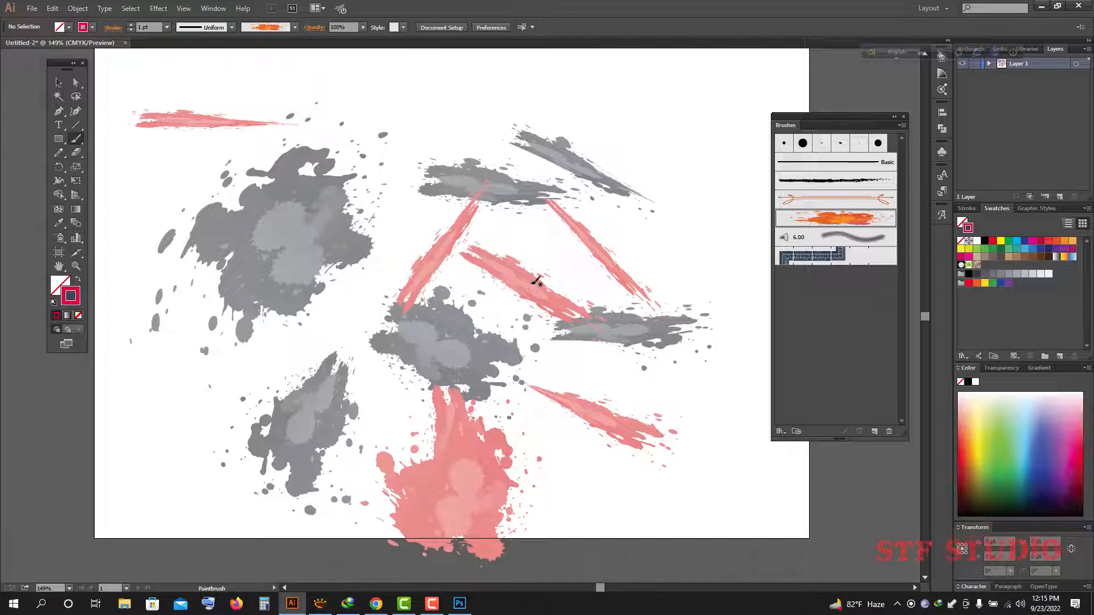
- Undo all test strokes, the colour changes, the deletion of the splatter group and the new brush
key("ctrl+z")
key("ctrl+z")
key("ctrl+z")
key("ctrl+z")
key("ctrl+z")
key("ctrl+z")
key("ctrl+z")
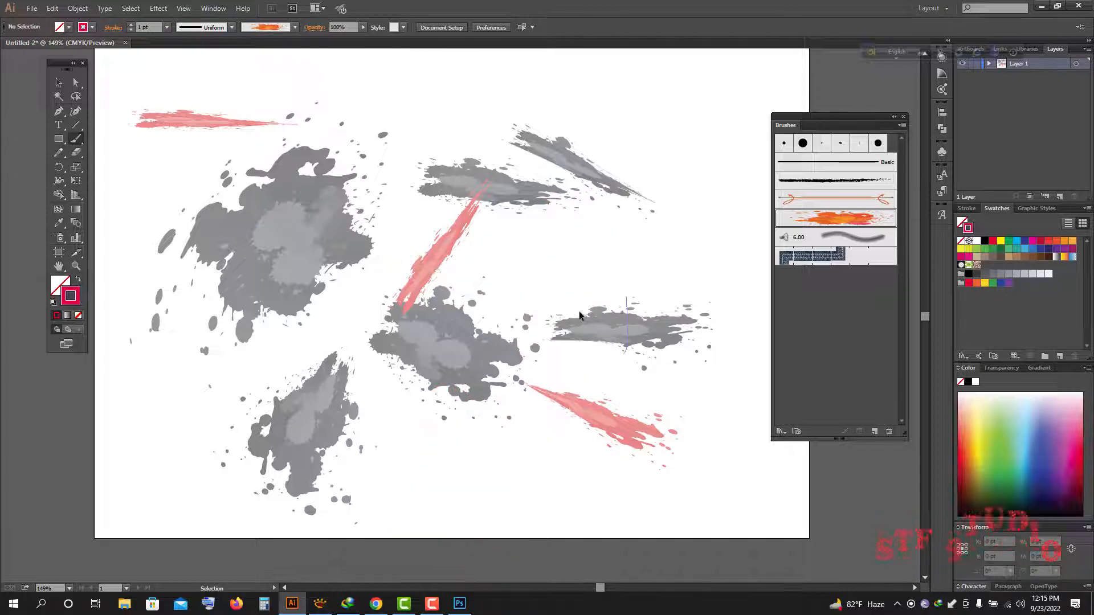
key("ctrl+z")
key("ctrl+z")
key("ctrl+z")
key("ctrl+z")
key("ctrl+z")
key("ctrl+z")
key("ctrl+z")
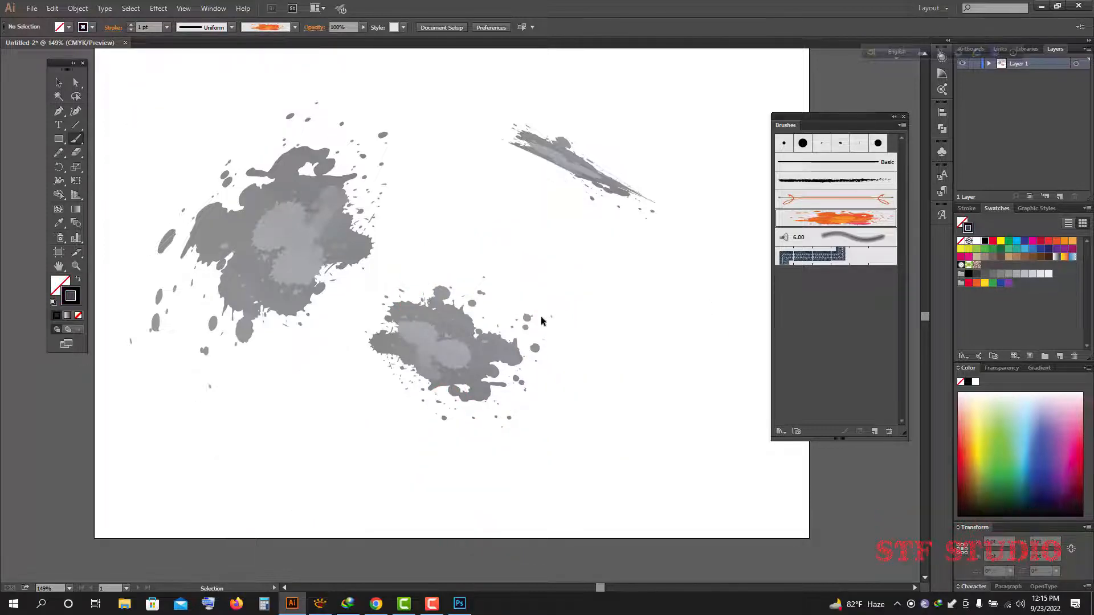
key("ctrl+z")
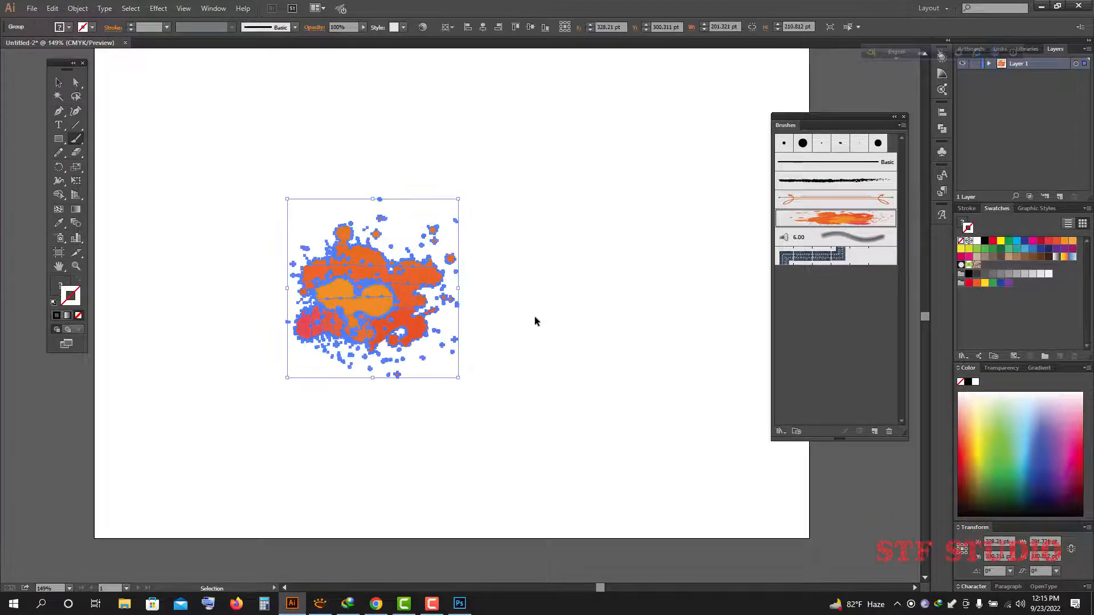
key("ctrl+z")
key("ctrl+z")
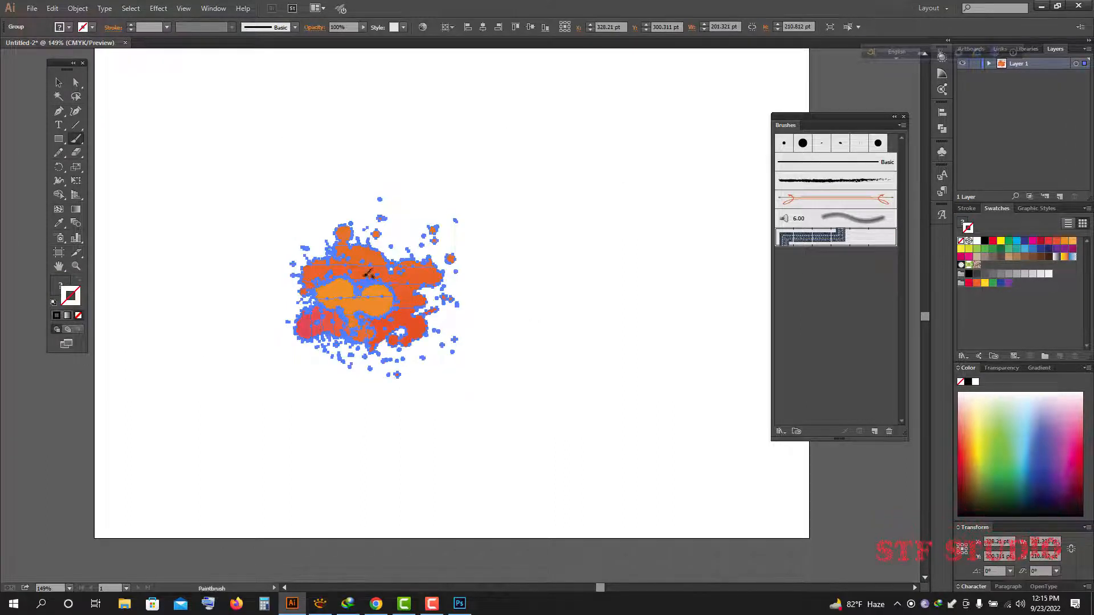
- Add the splatter group as a new art brush with the Tints colorization method, keeping the default name
left_click(58, 83)
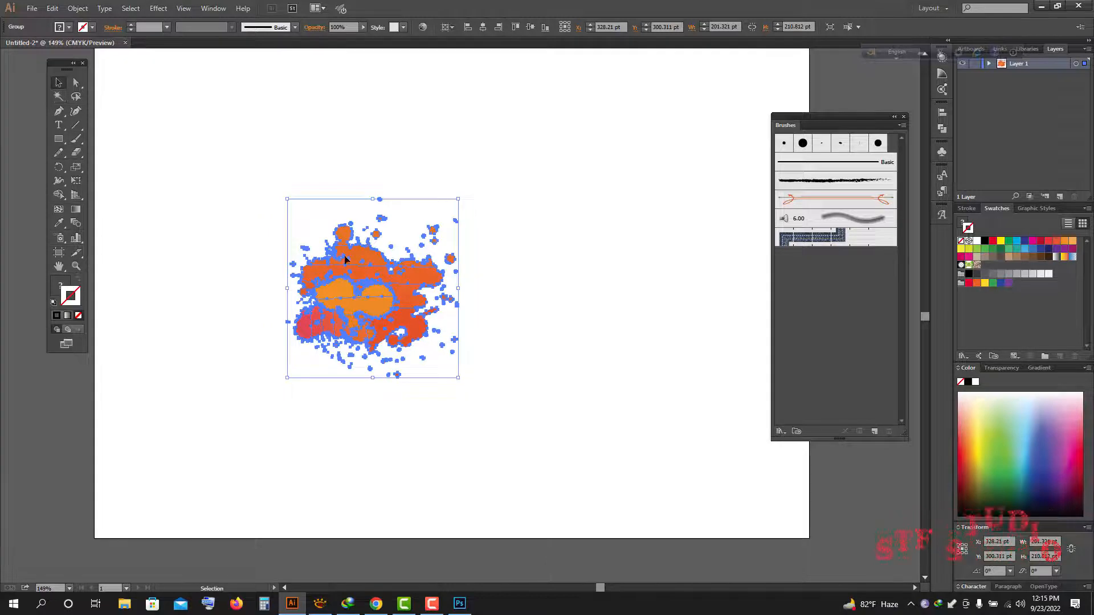
left_click_drag(424, 258, 819, 306)
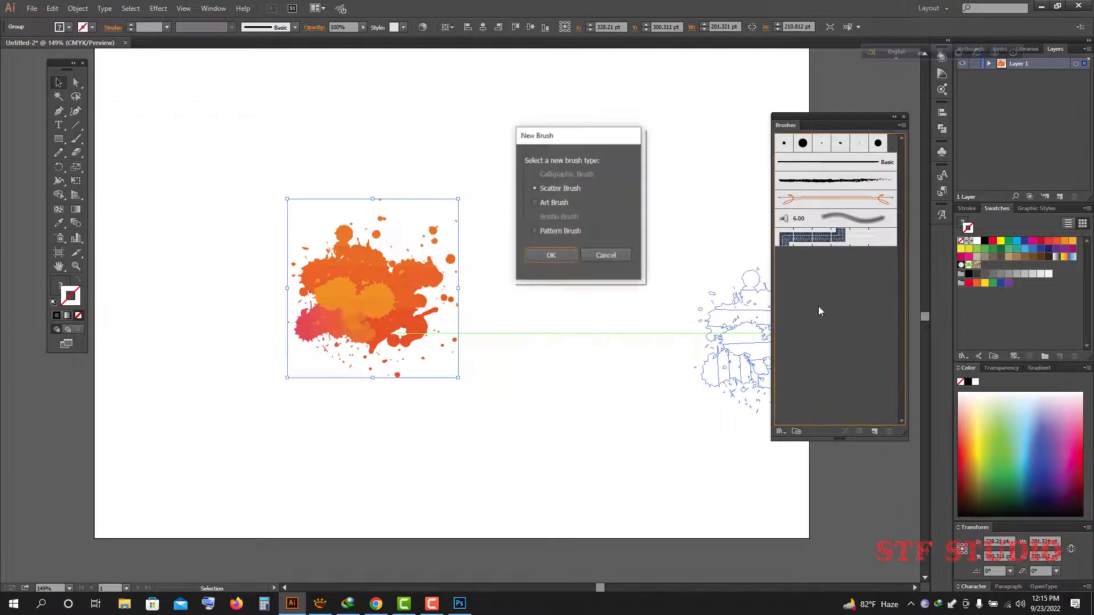
left_click(534, 203)
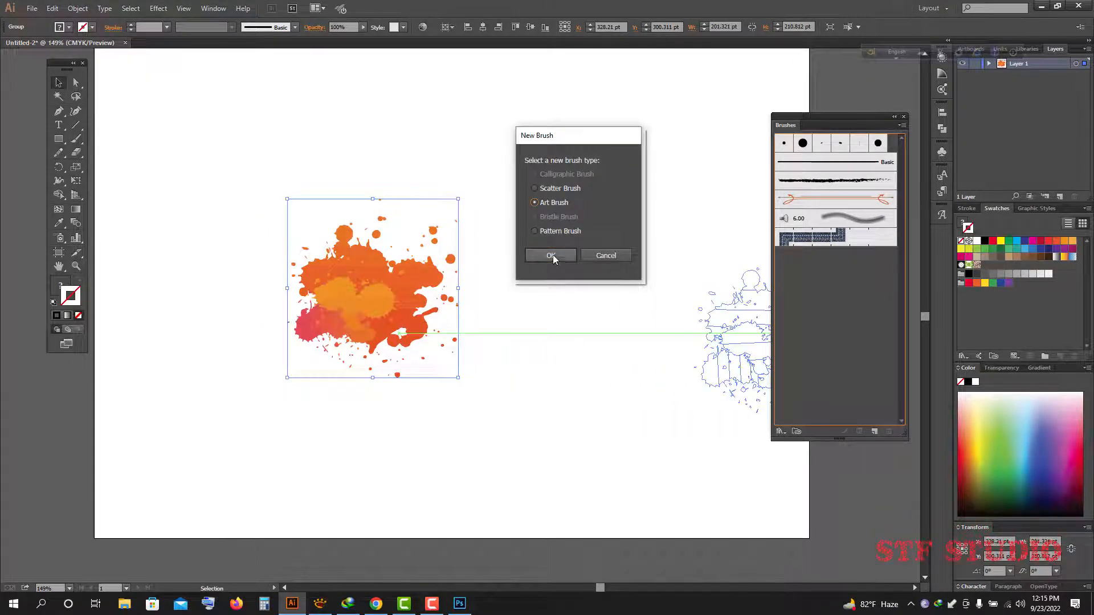
left_click(552, 255)
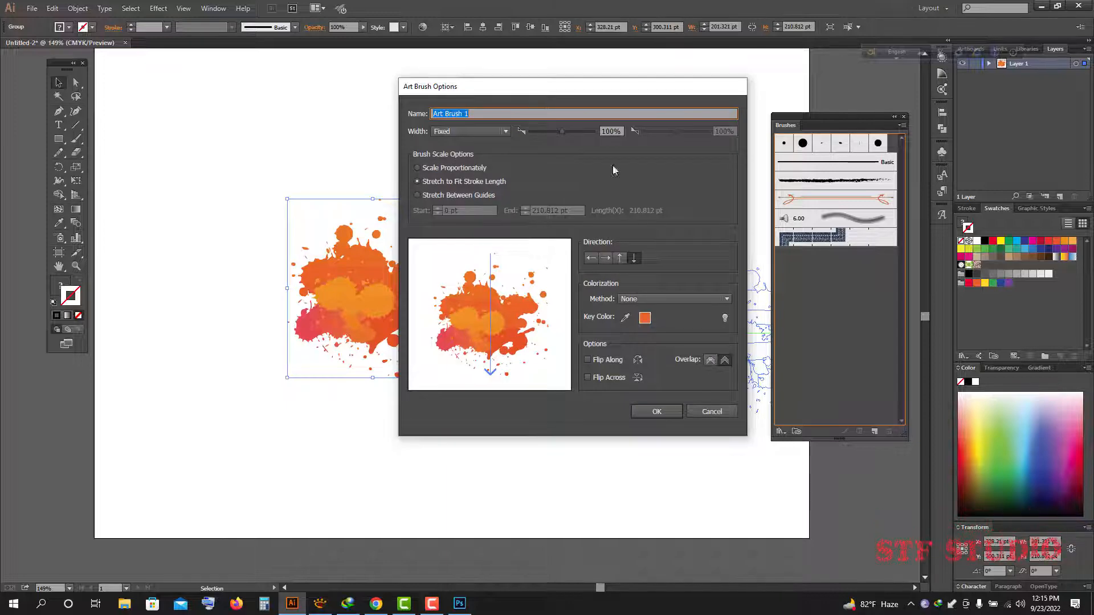
left_click_drag(648, 92, 586, 100)
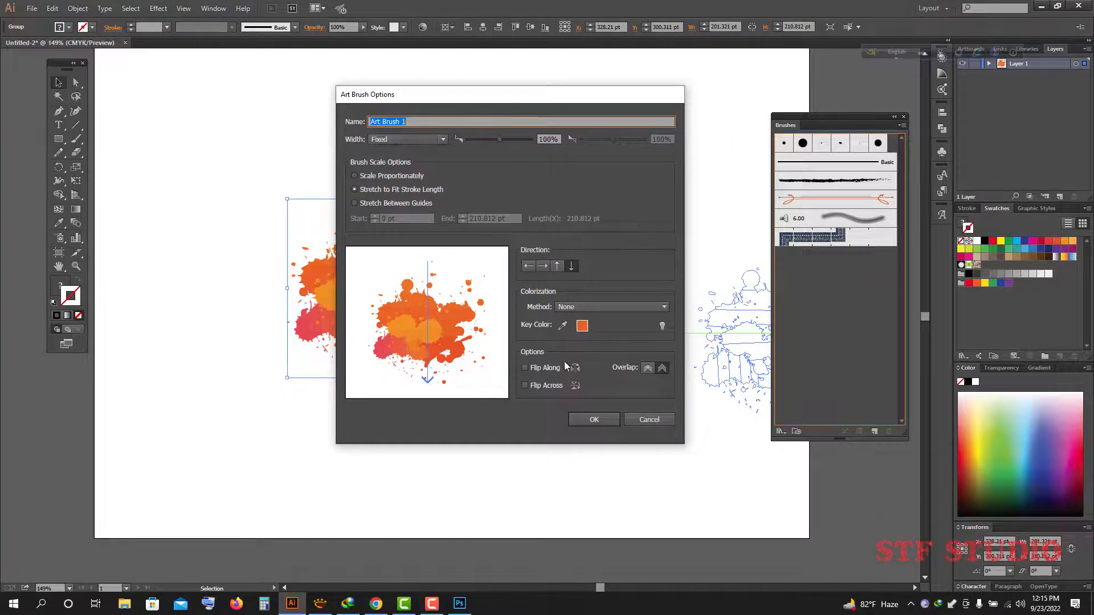
left_click(595, 306)
left_click(575, 331)
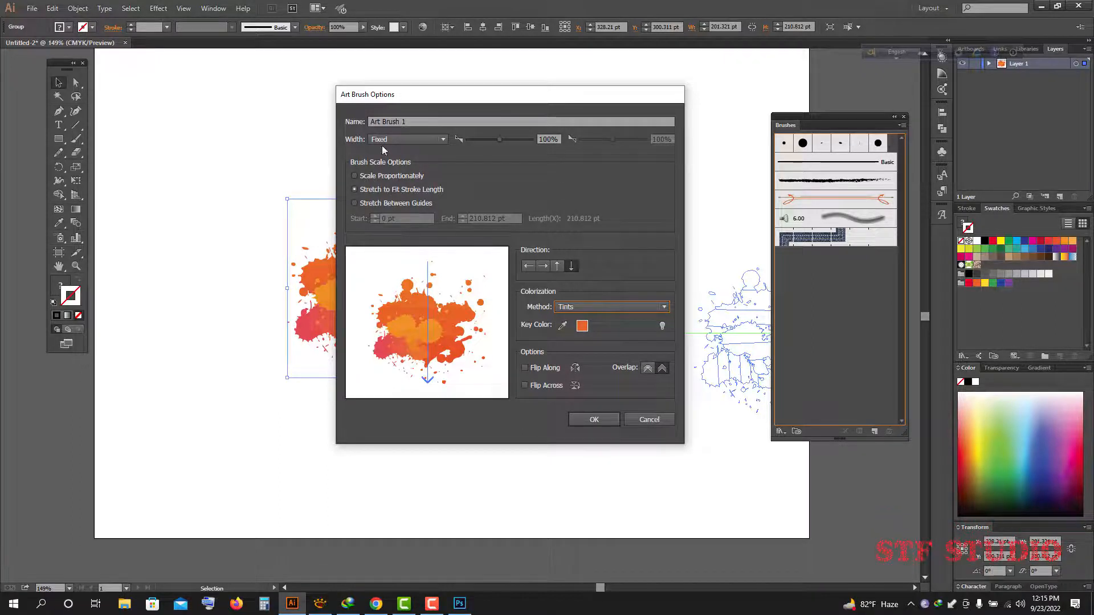
left_click(593, 421)
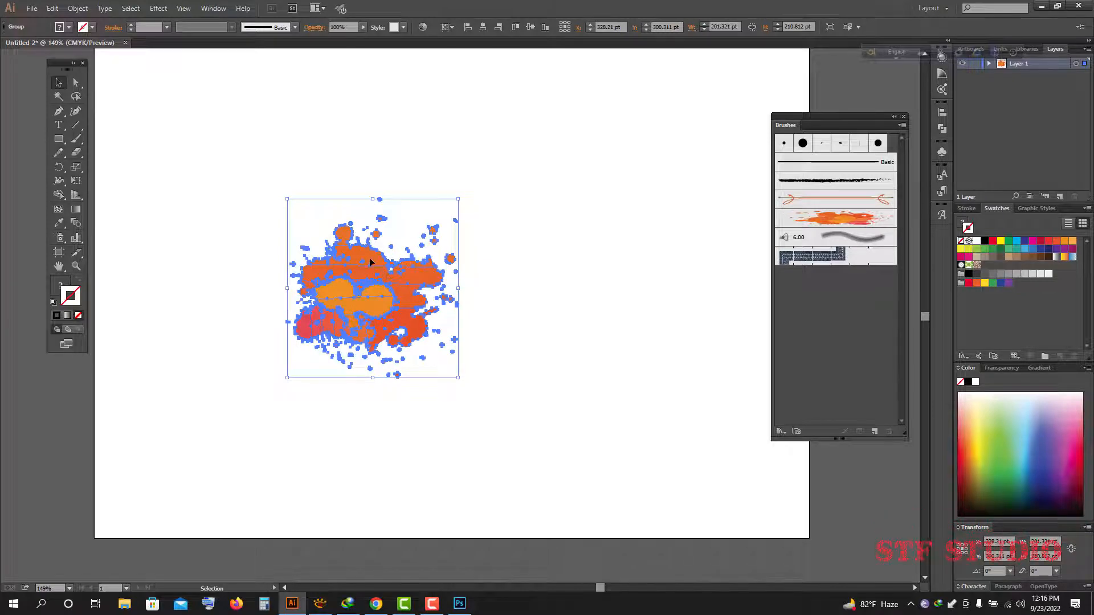
- Move the orange splatter toward the artboard's lower left and place Layer 5 from ART STF_002-assets above it, about 321 pt wide
left_click_drag(371, 262, 306, 329)
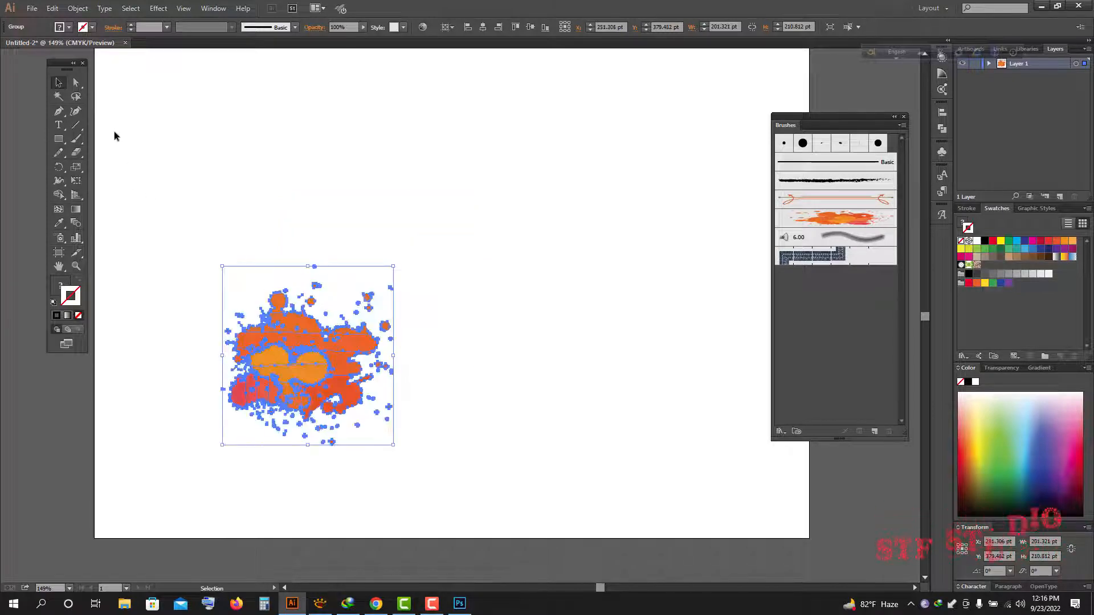
left_click(32, 9)
left_click(131, 205)
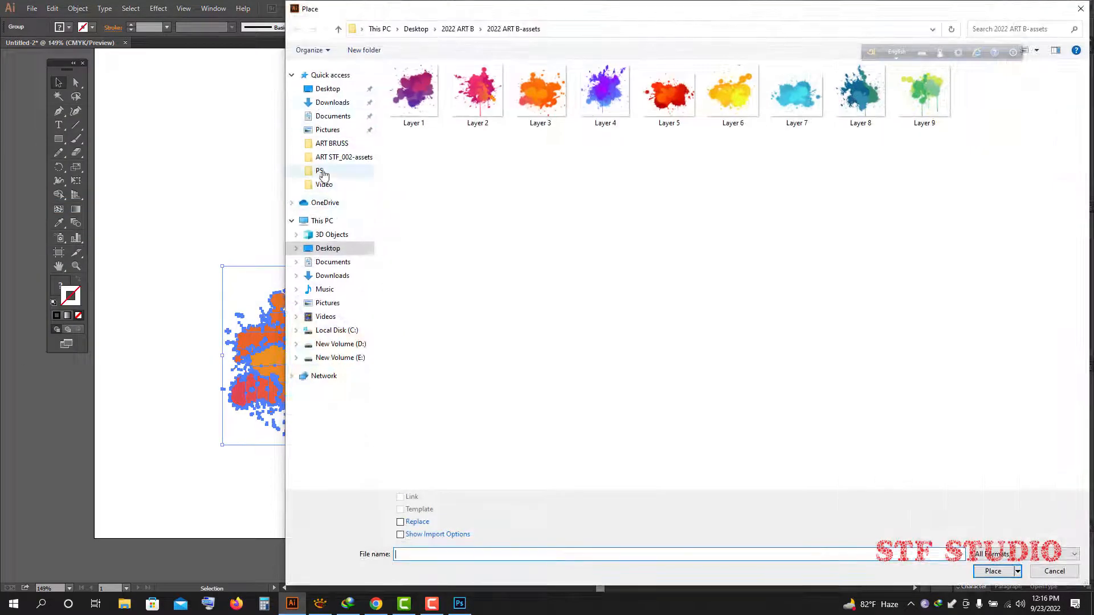
left_click(323, 172)
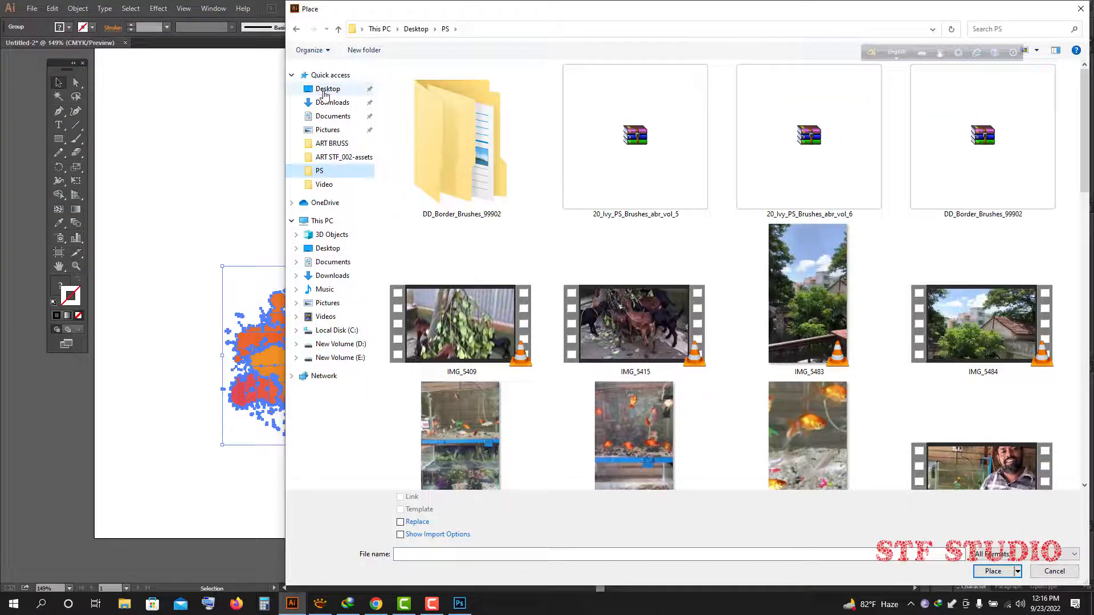
left_click(325, 90)
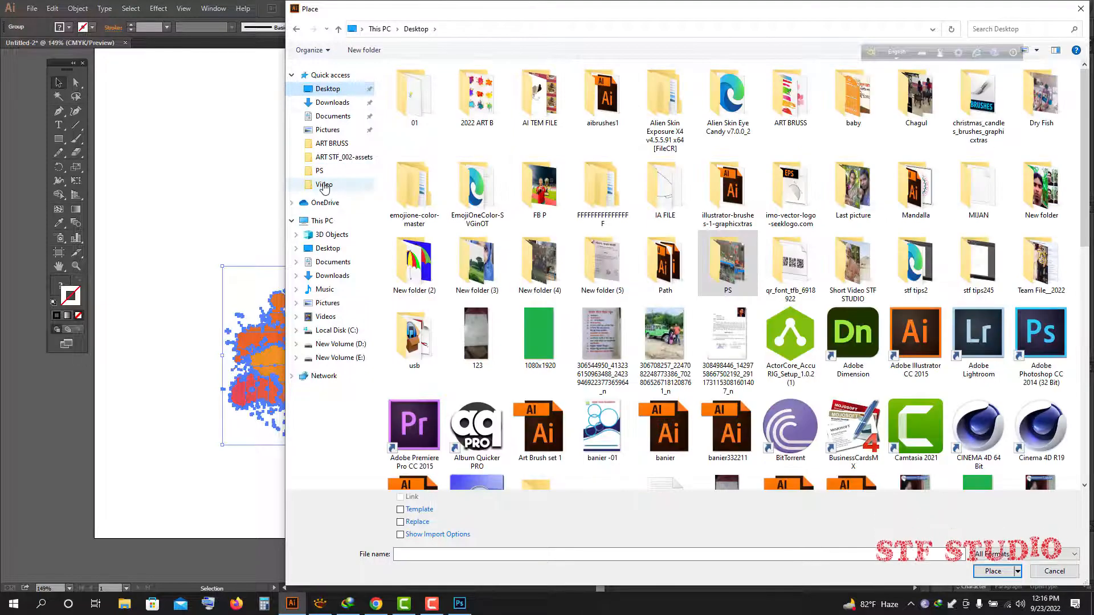
left_click(338, 158)
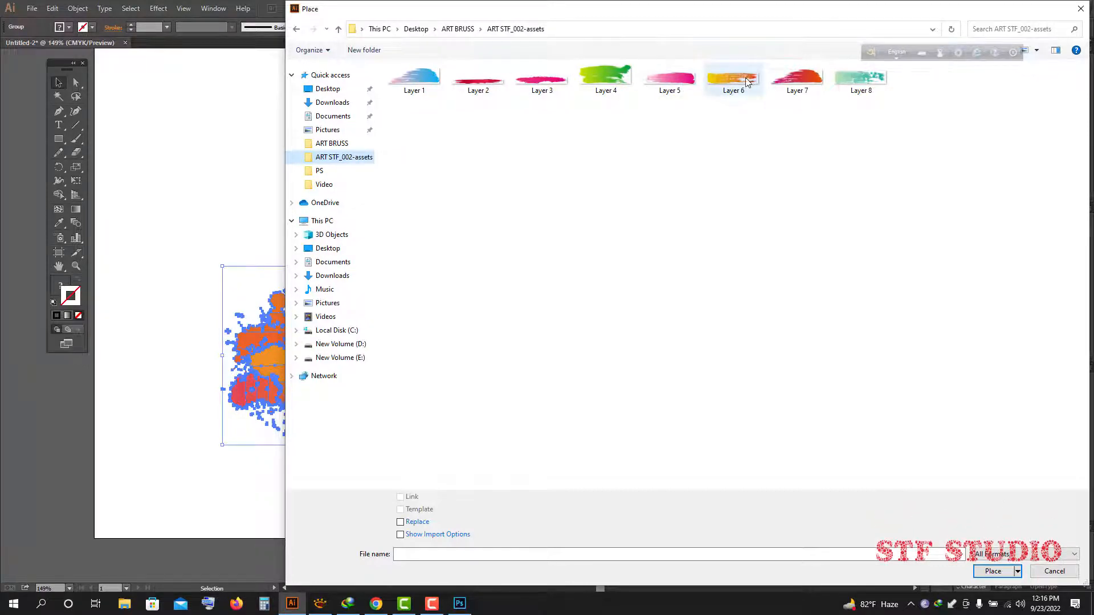
left_click(670, 78)
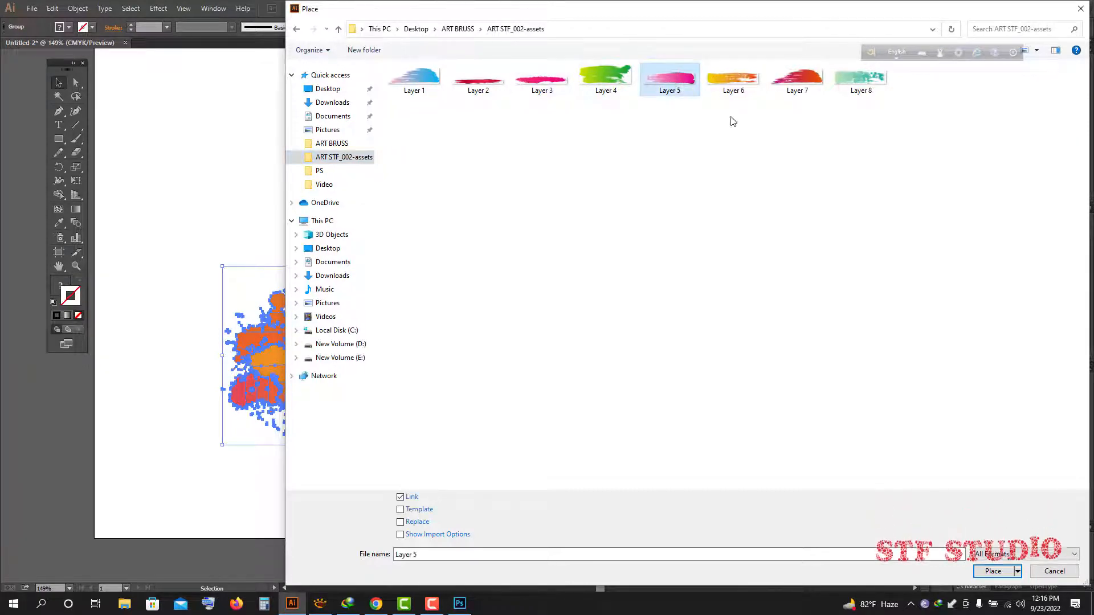
left_click(992, 570)
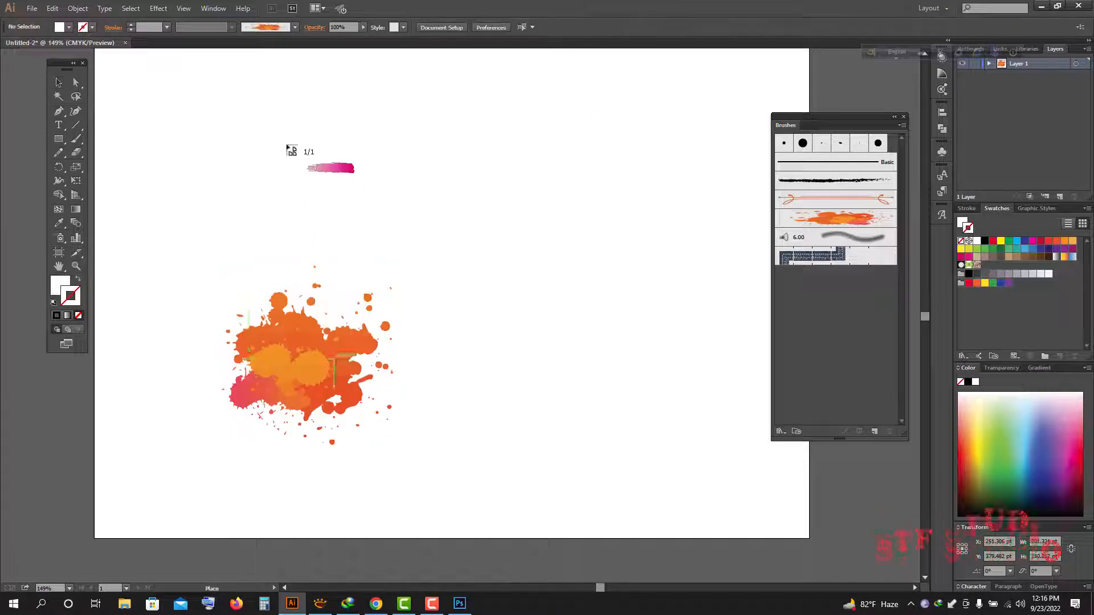
mouse_move(194, 102)
left_mouse_down()
mouse_move(449, 254)
mouse_move(477, 298)
left_mouse_up()
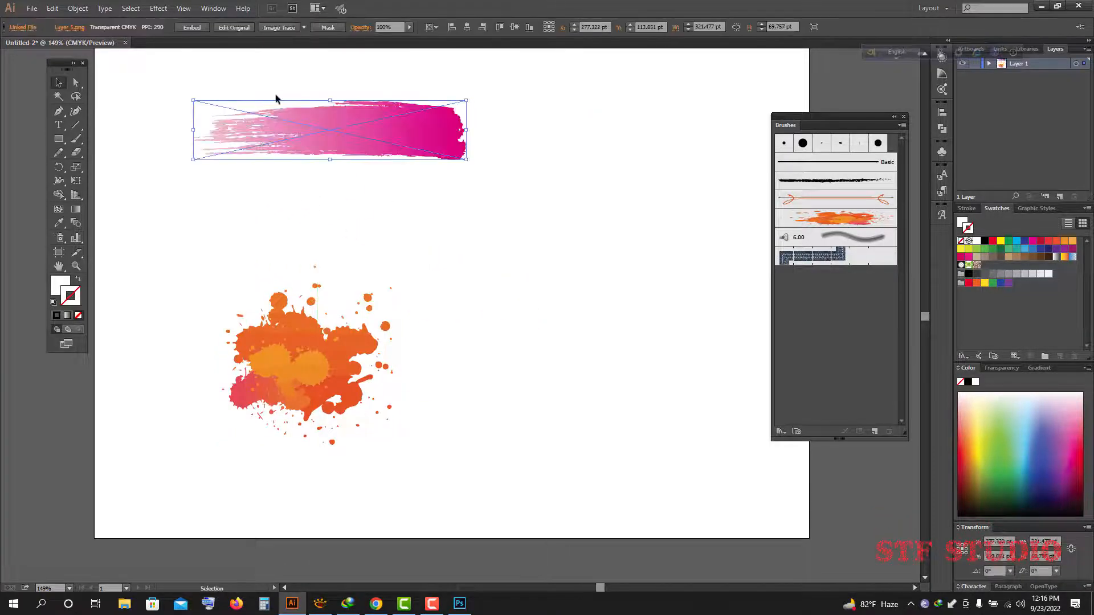
- Embed the placed pink brush-stroke image and scale it down to about 94 pt wide
left_click(191, 27)
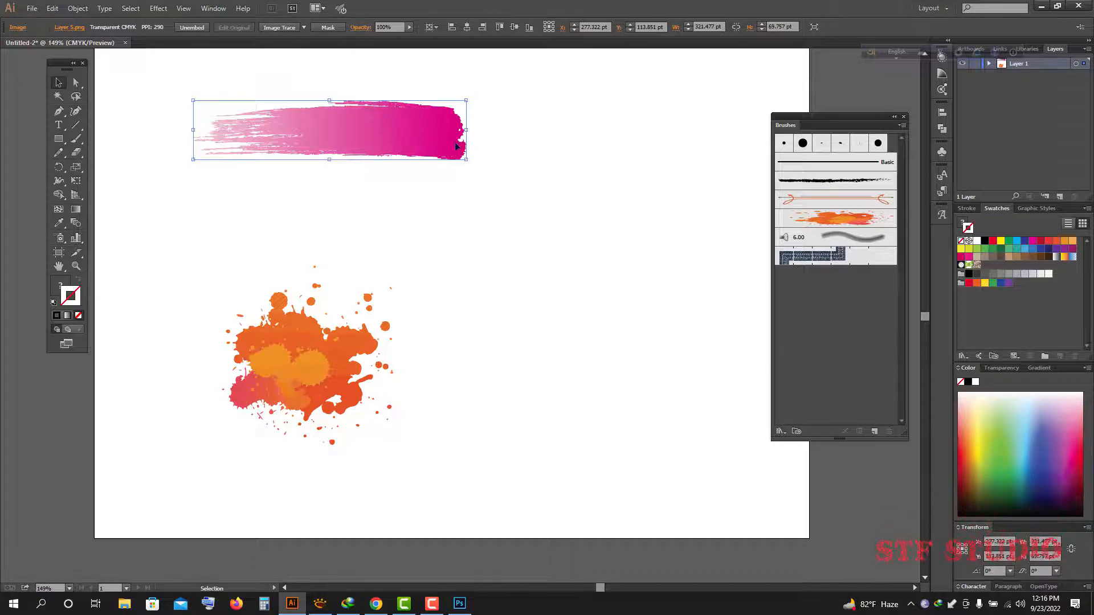
left_click_drag(466, 160, 273, 150)
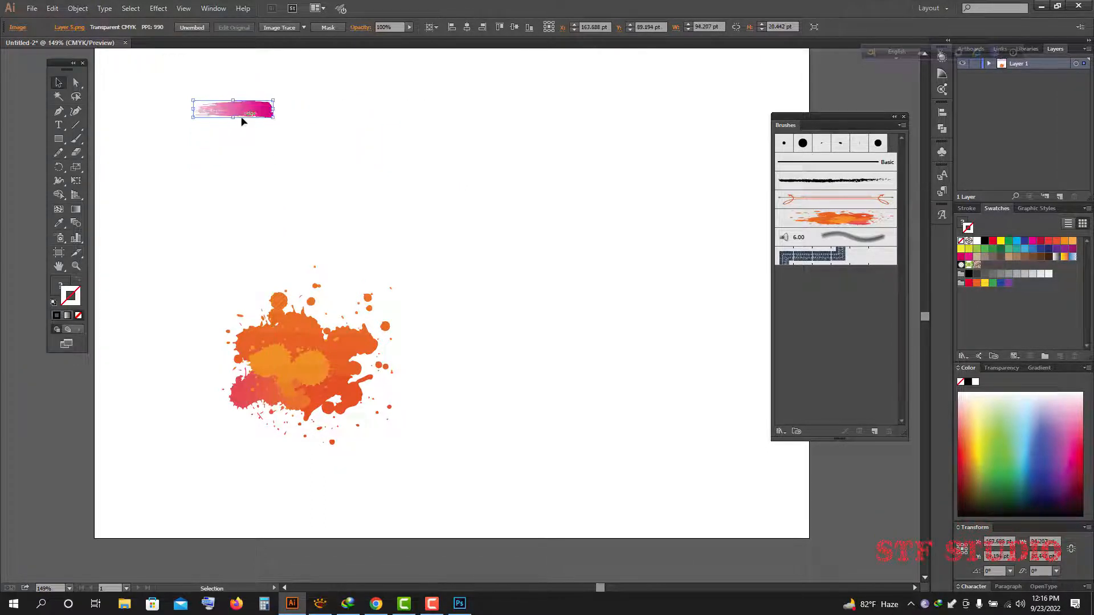
left_click(305, 26)
left_click(289, 63)
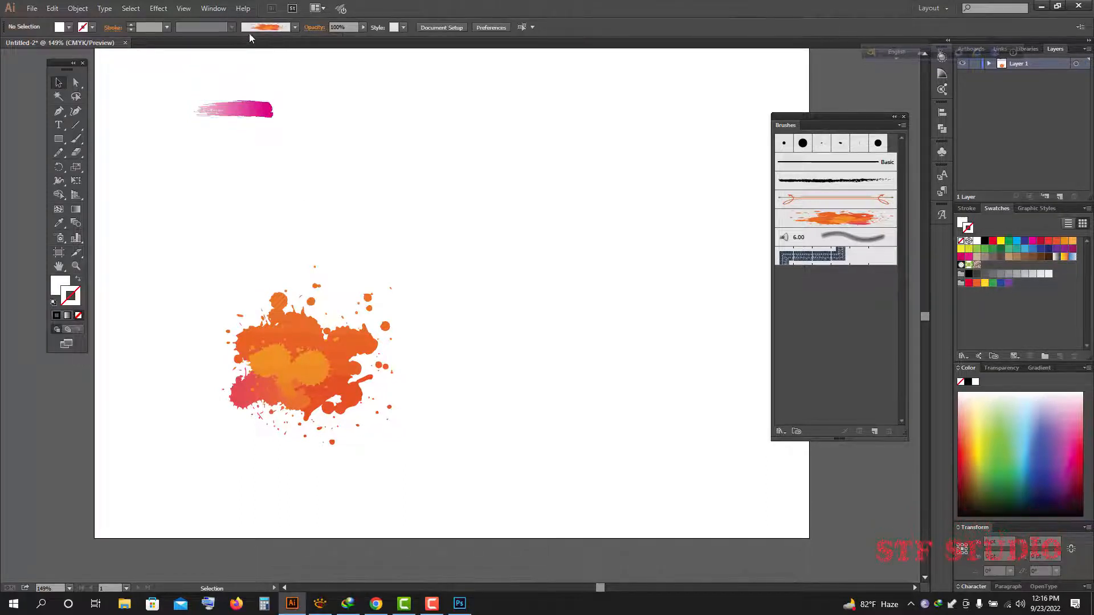
- Image-trace the pink brush stroke using the 16 Colors preset
left_click(255, 114)
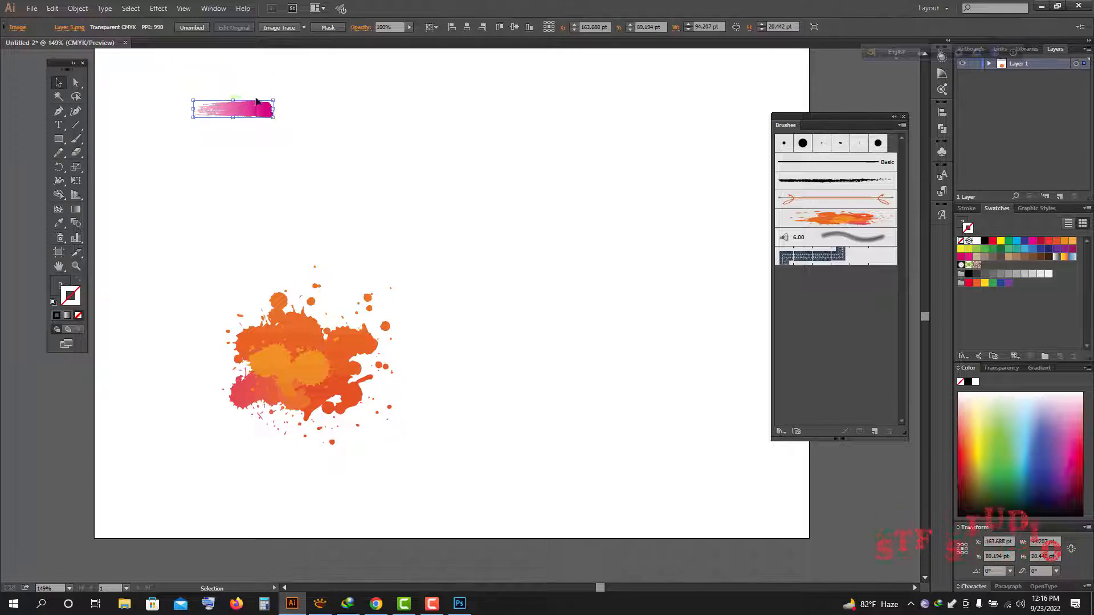
left_click(302, 28)
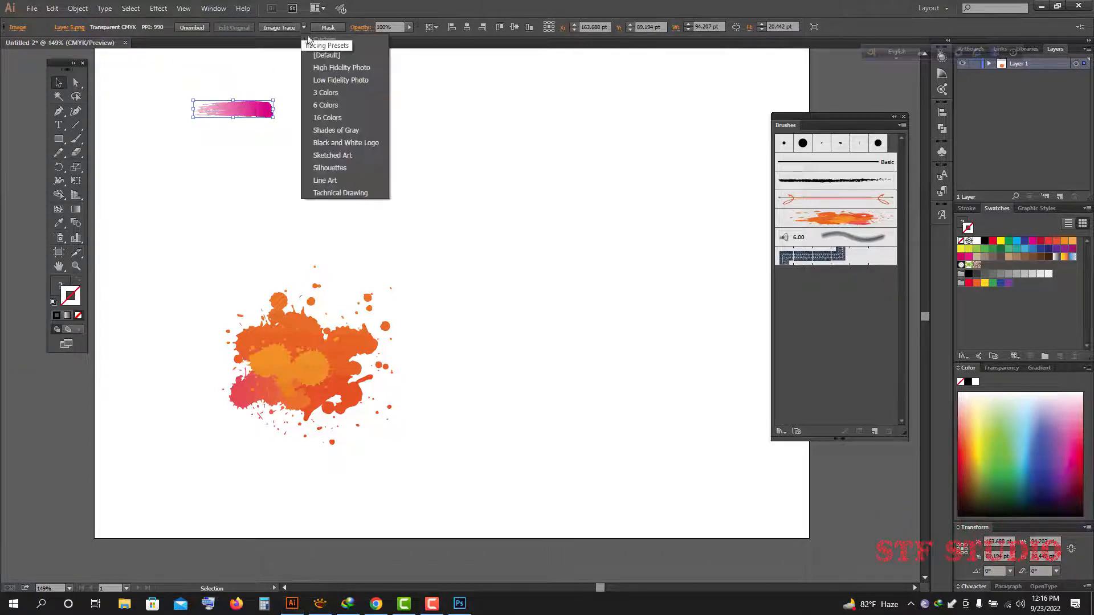
left_click(279, 26)
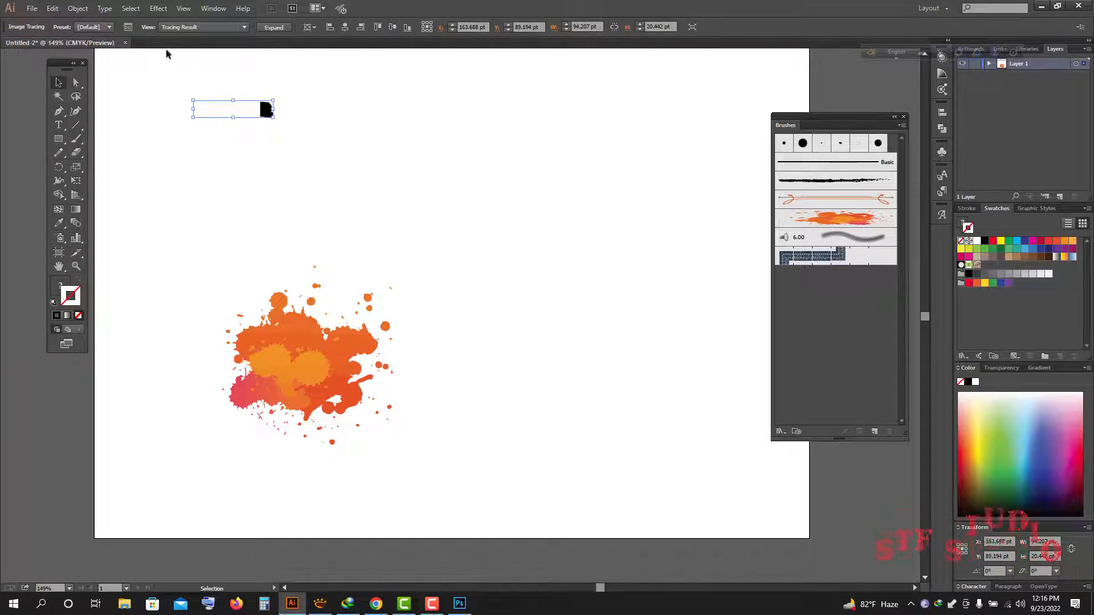
left_click(128, 27)
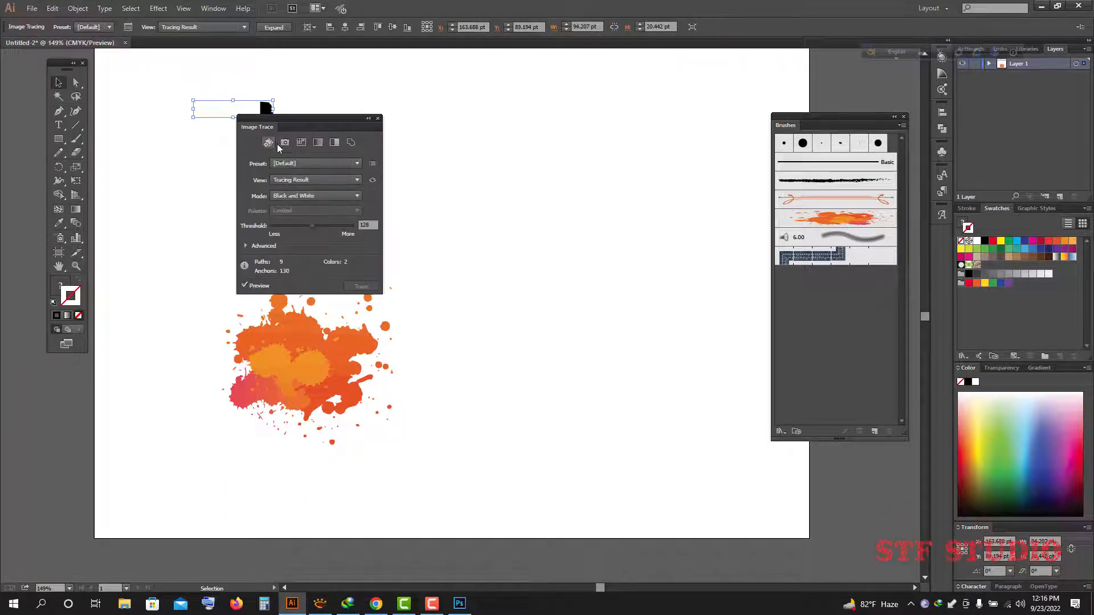
left_click(286, 164)
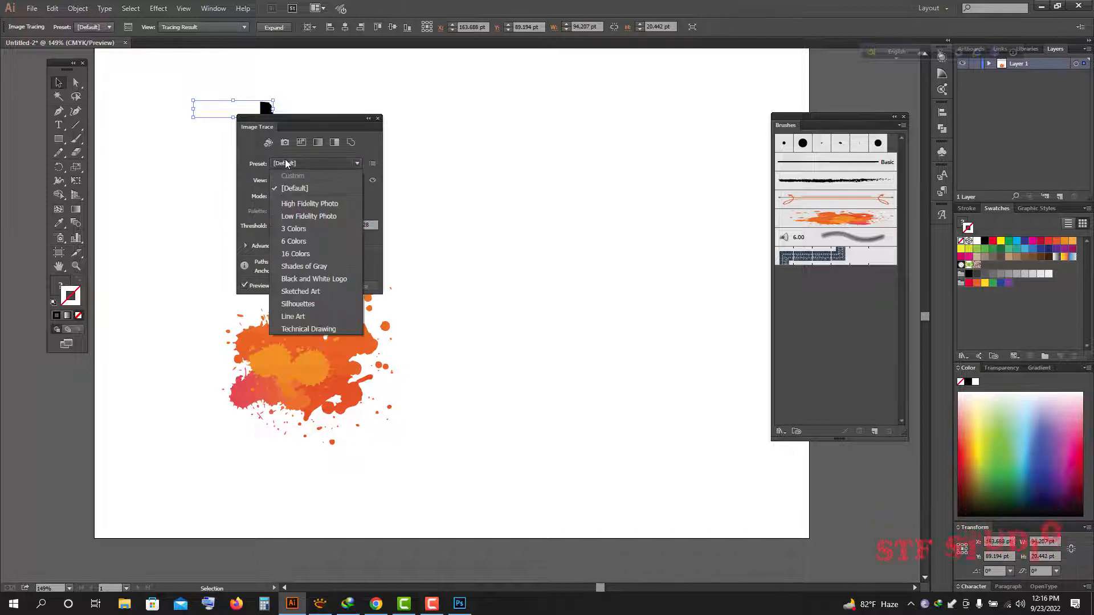
left_click(297, 253)
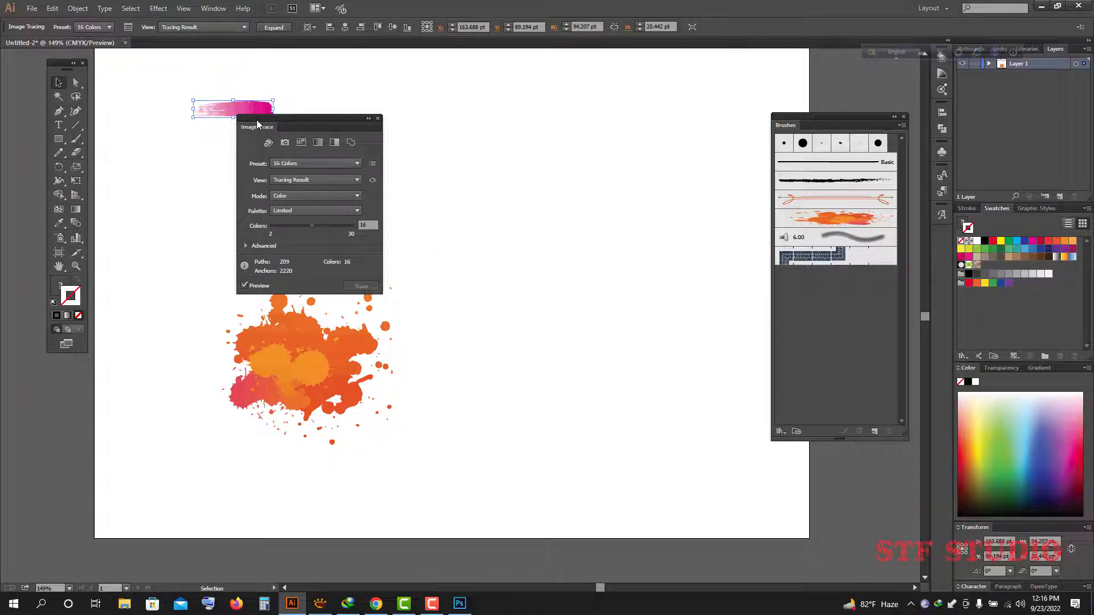
left_click(378, 118)
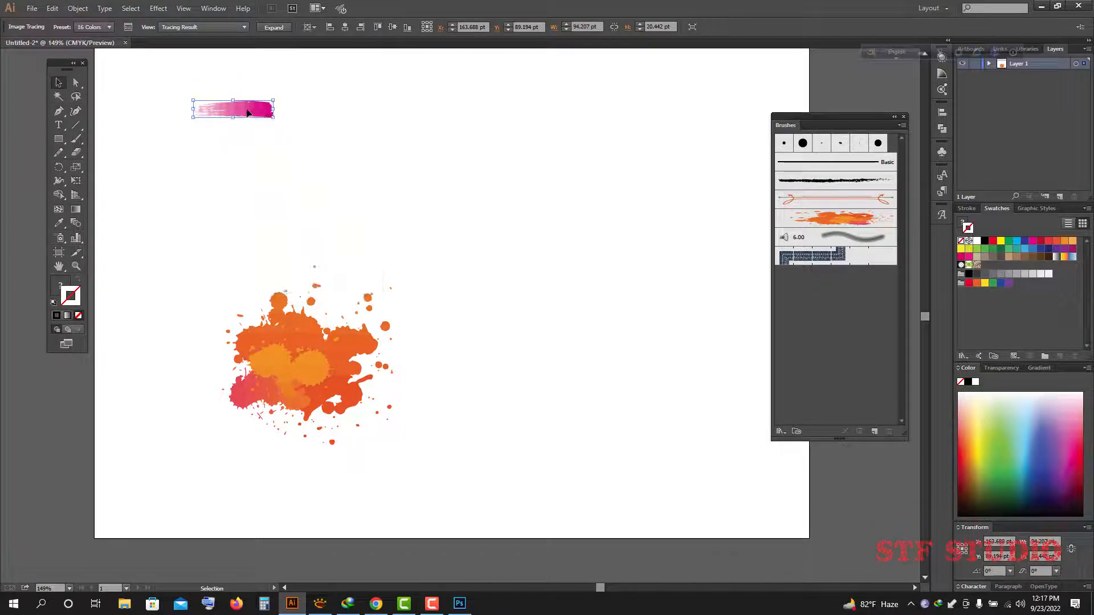
- Move the traced pink stroke toward the upper middle of the artboard and expand it into paths
left_click_drag(247, 112, 415, 156)
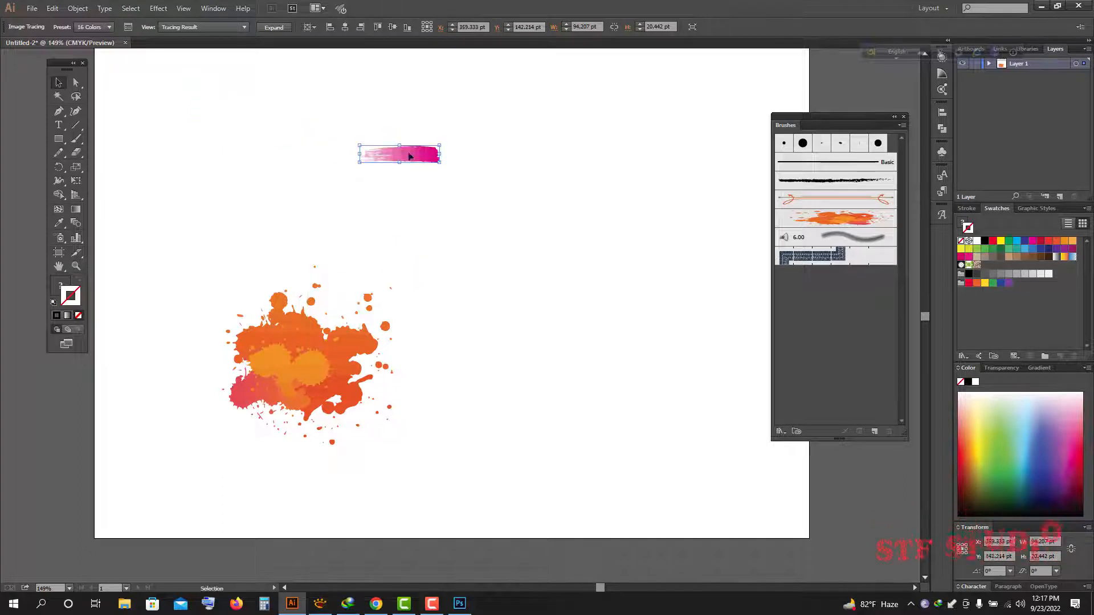
left_click(274, 28)
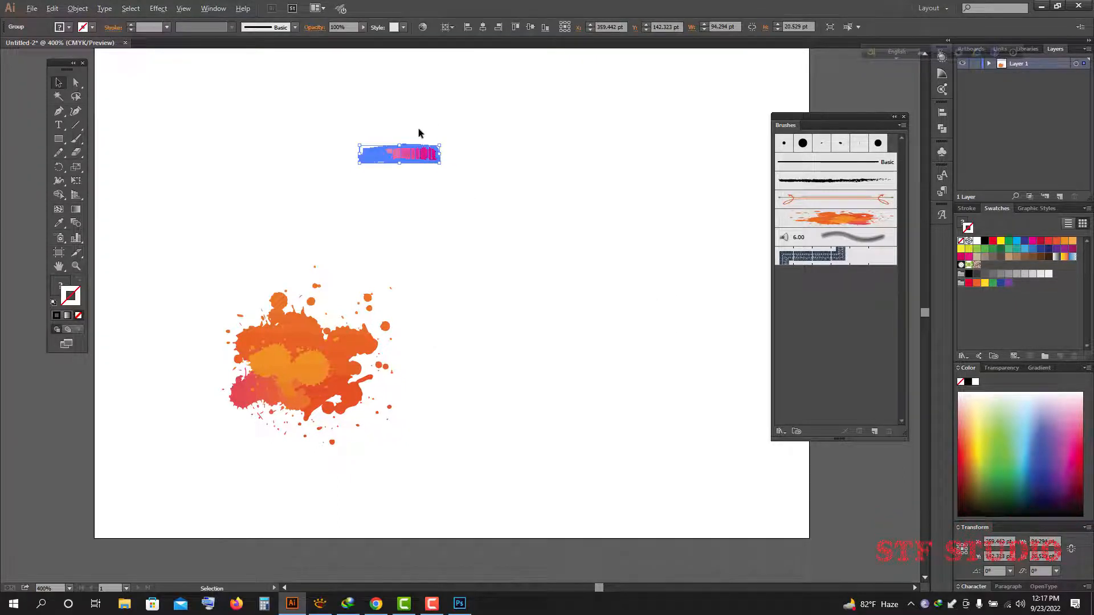
- Select the white background areas of the expanded stroke with the Magic Wand and delete them
key("ctrl+=")
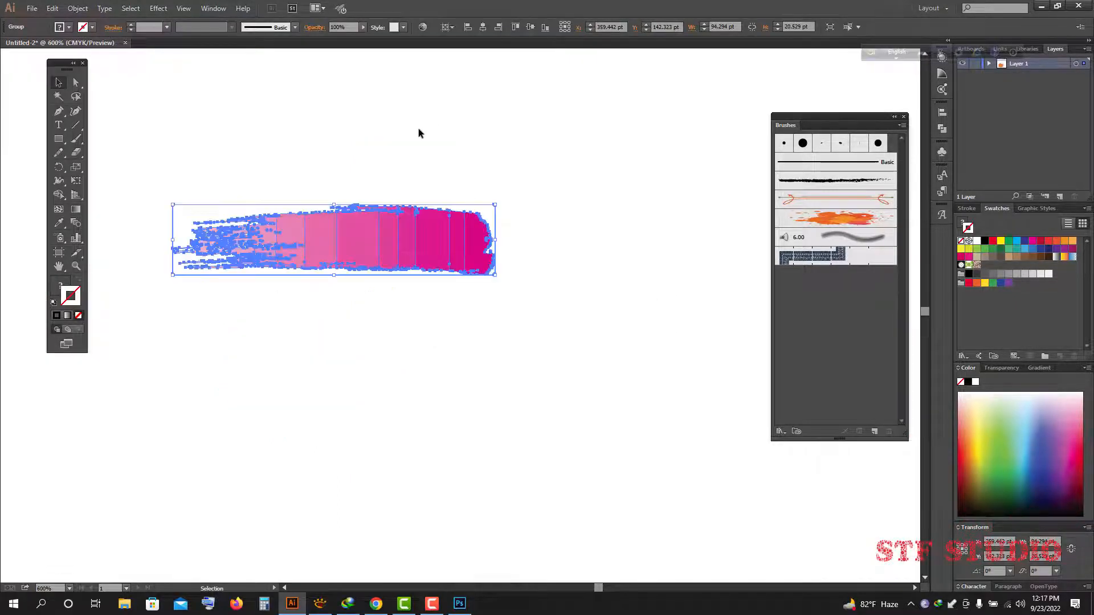
left_click(60, 97)
left_click(234, 225)
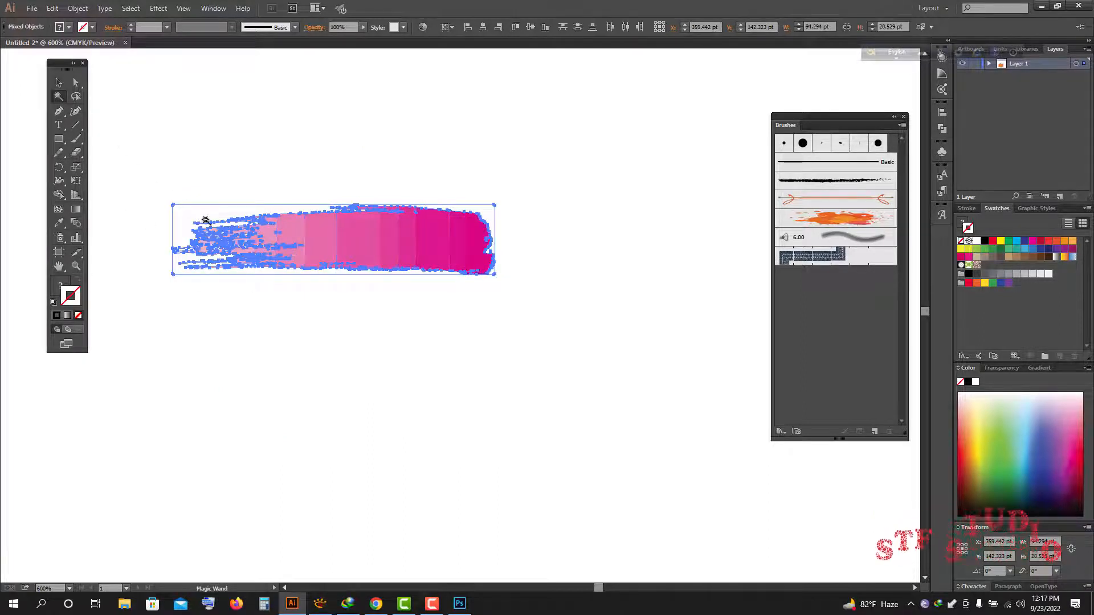
left_click(243, 211)
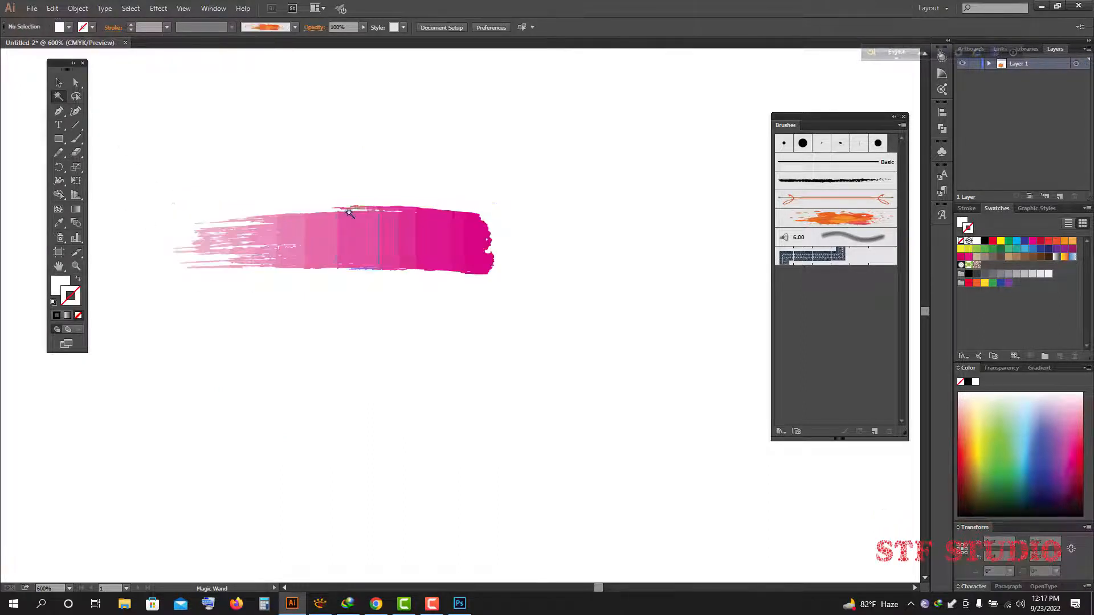
- Add the cleaned pink stroke as a new art brush with the Tints colorization method, keeping the default name
left_click(59, 82)
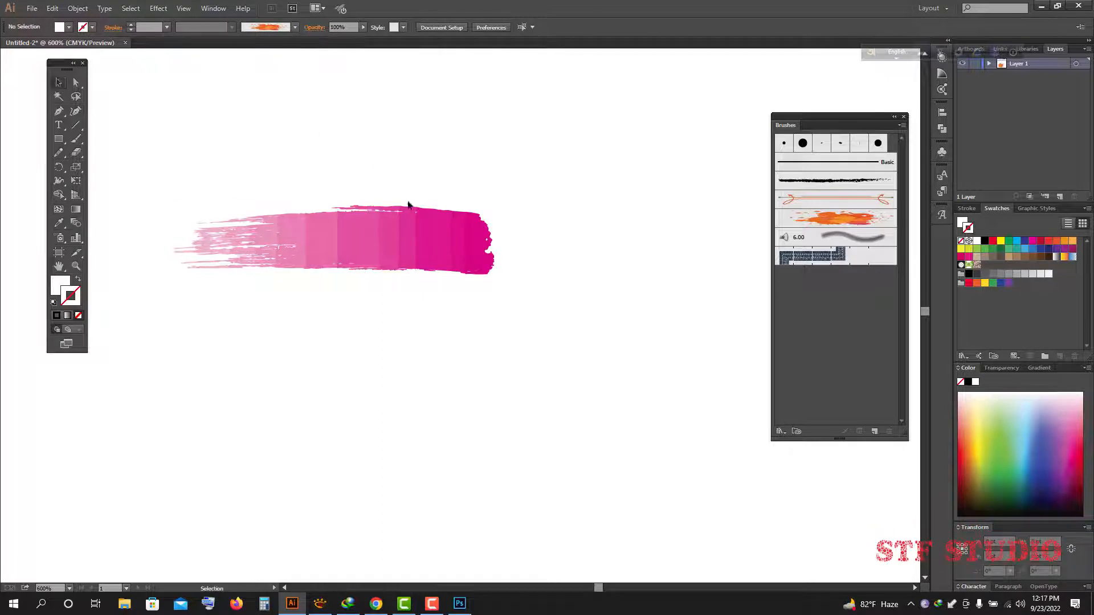
left_click(403, 237)
left_click_drag(365, 241, 829, 350)
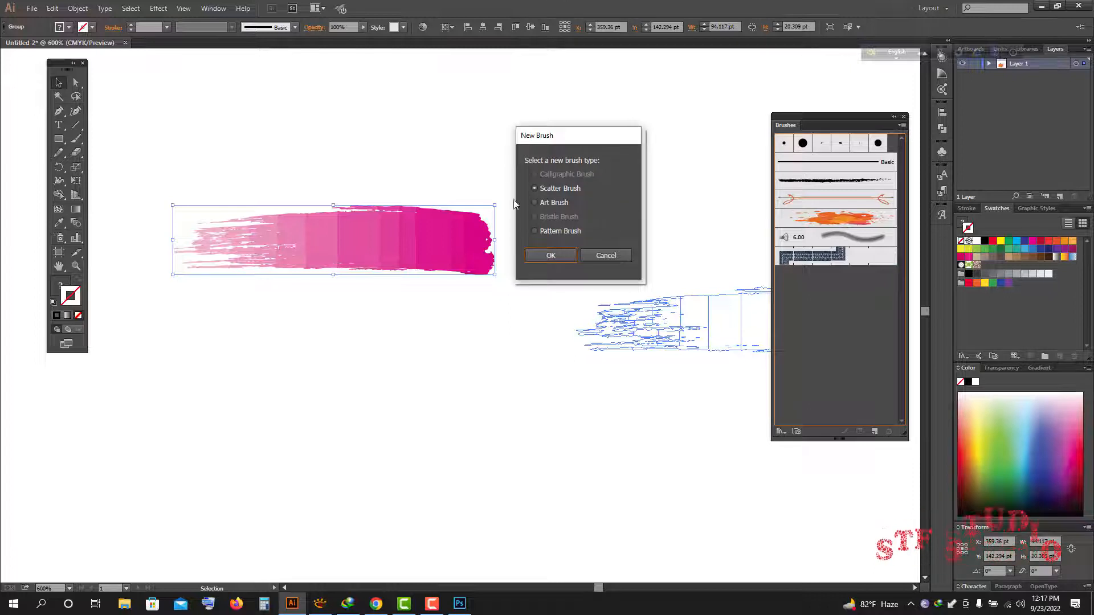
left_click(546, 260)
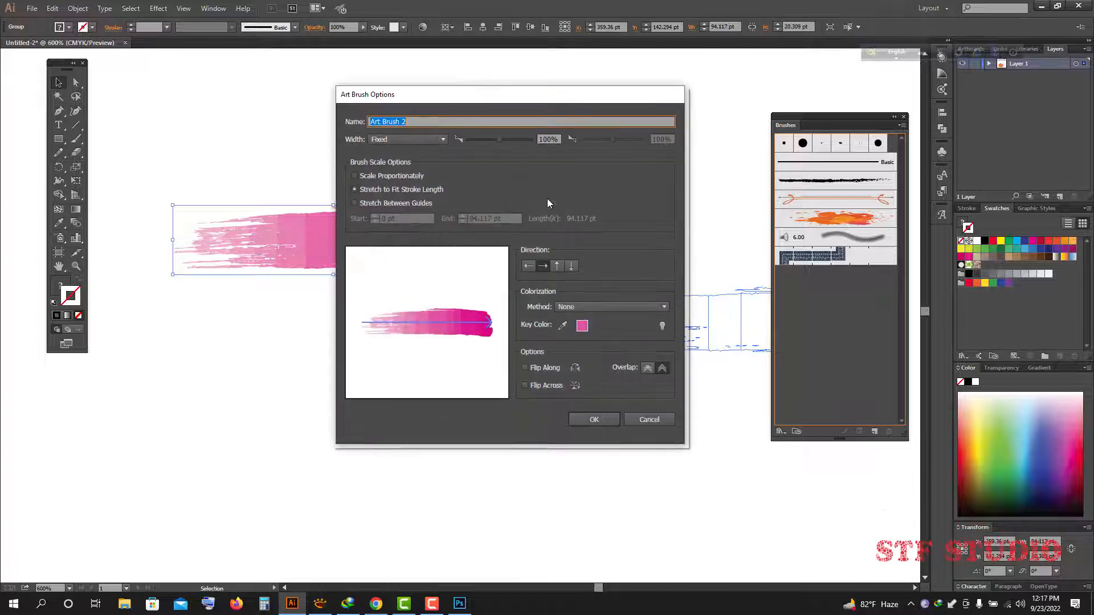
left_click(582, 305)
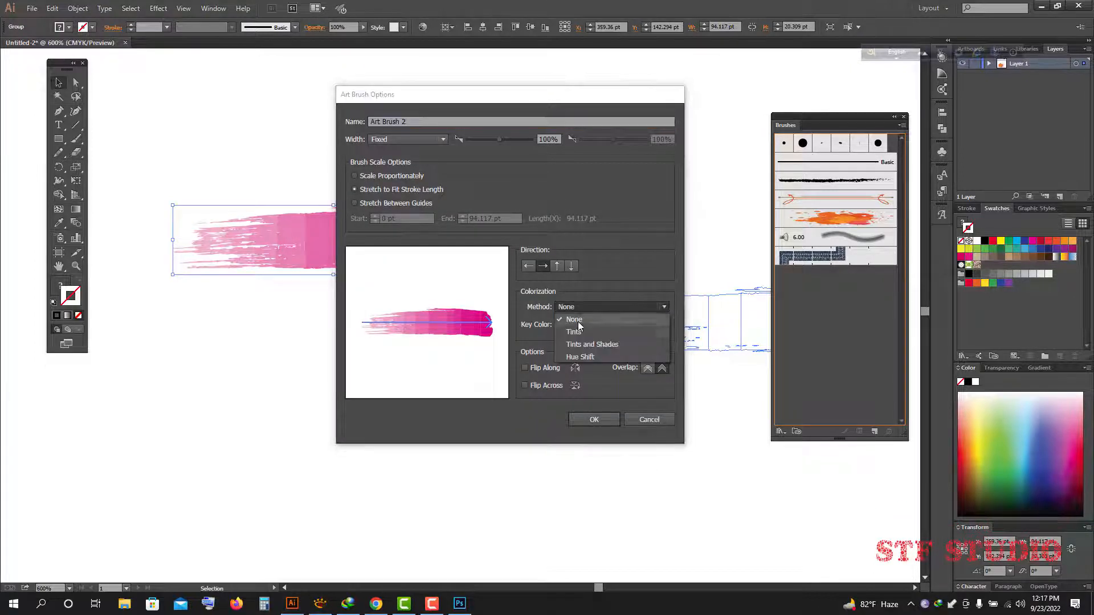
left_click(580, 333)
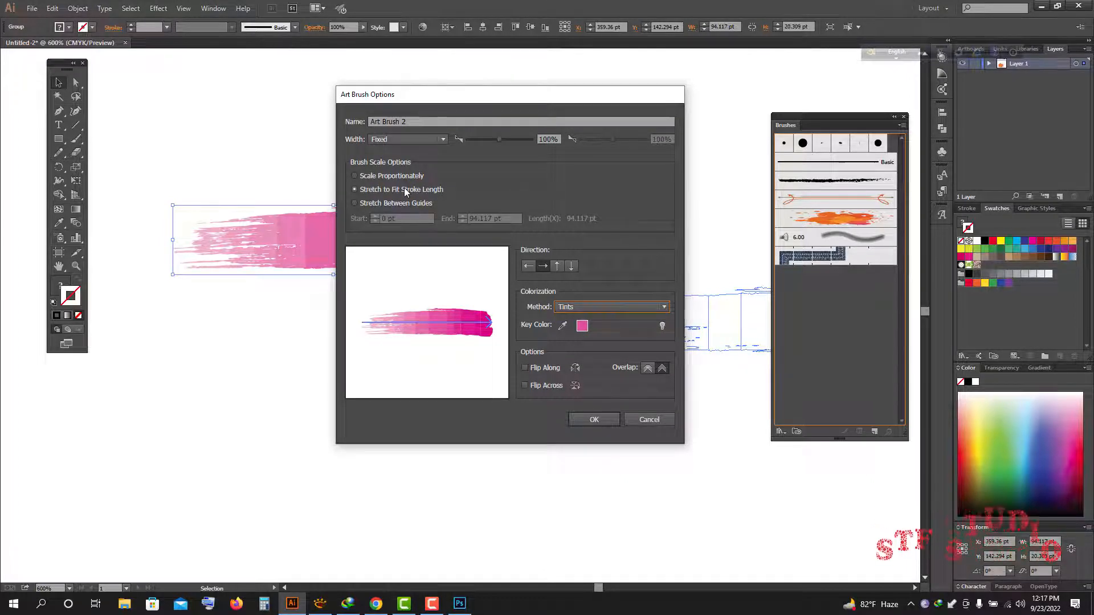
left_click(594, 420)
left_click(853, 238)
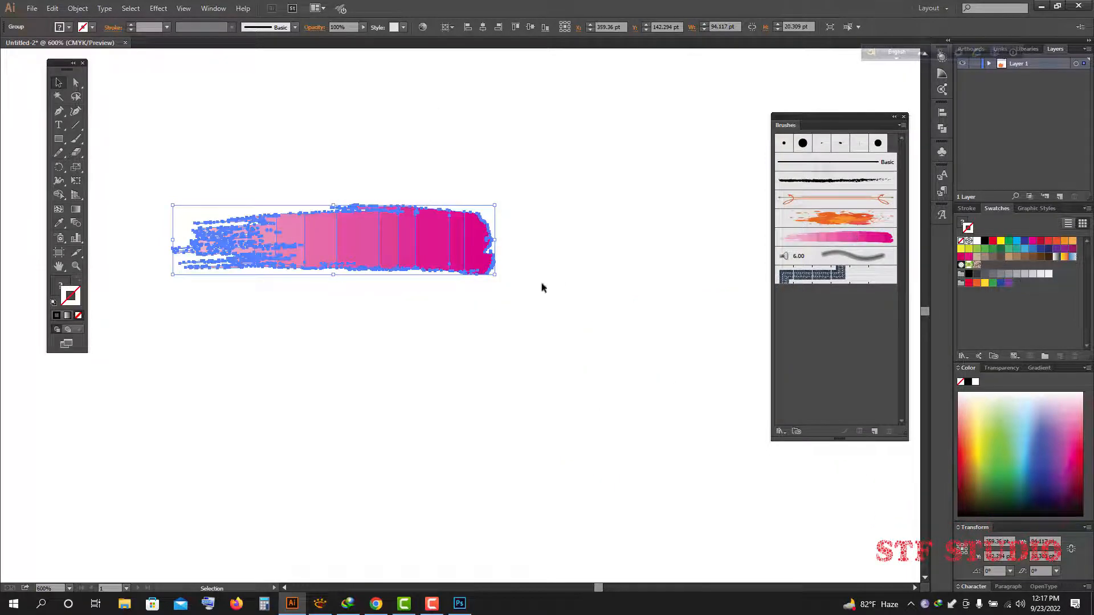
- Delete the original pink stroke artwork and draw a circle about 58 pt in diameter in its place
mouse_move(525, 324)
left_mouse_down()
mouse_move(198, 183)
mouse_move(231, 183)
left_mouse_up()
key("Delete")
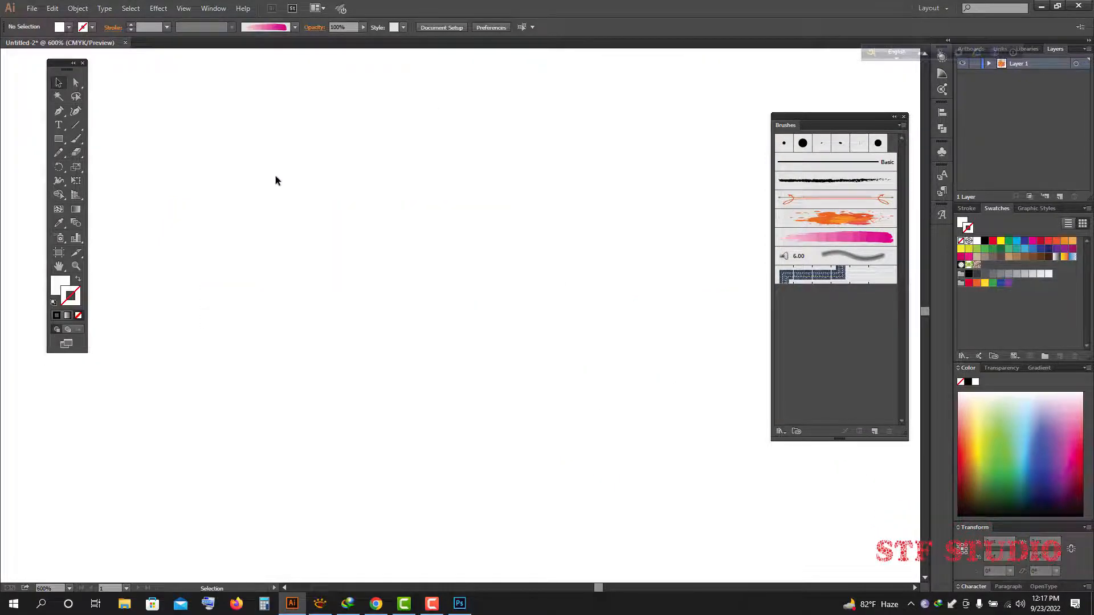
left_click(59, 141)
left_click_drag(60, 144, 108, 166)
left_click_drag(268, 173, 466, 371)
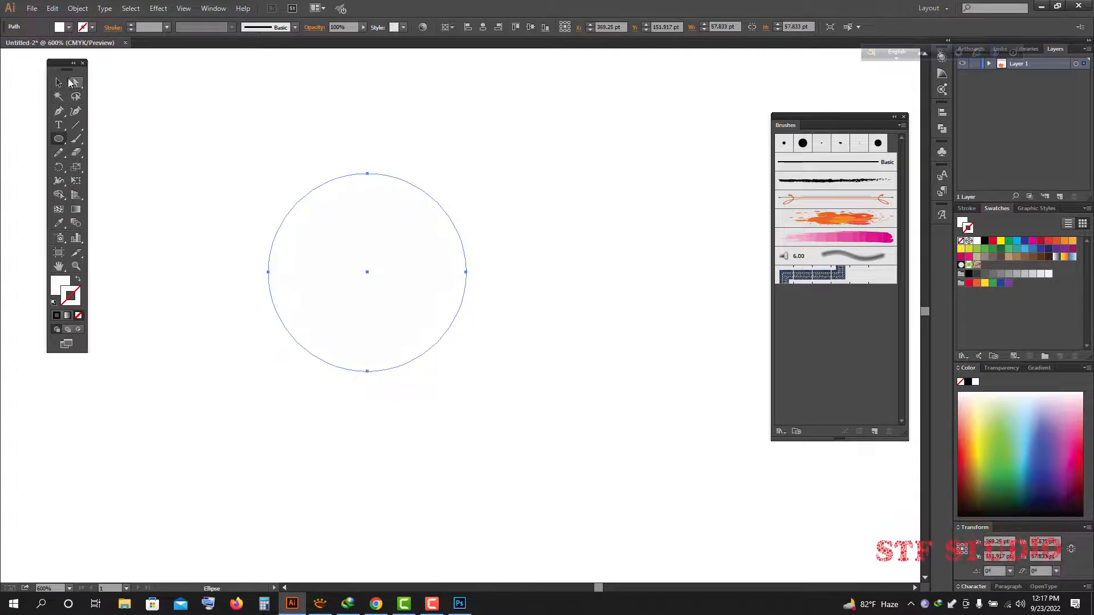
- Apply the new pink art brush to the circle and set its stroke colour to red
left_click(58, 83)
left_click(852, 238)
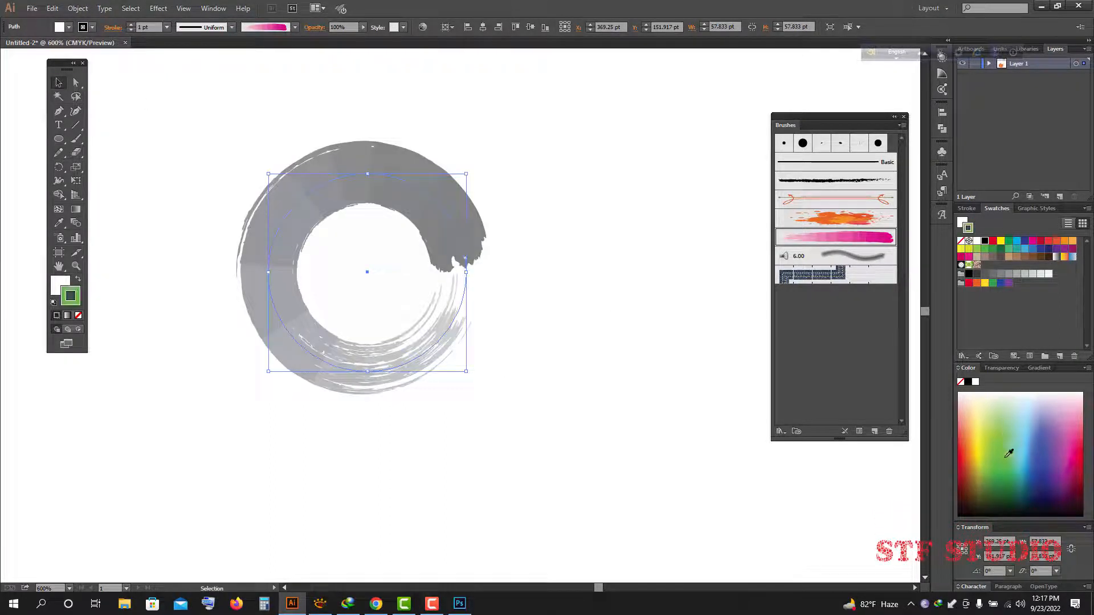
left_click(1079, 466)
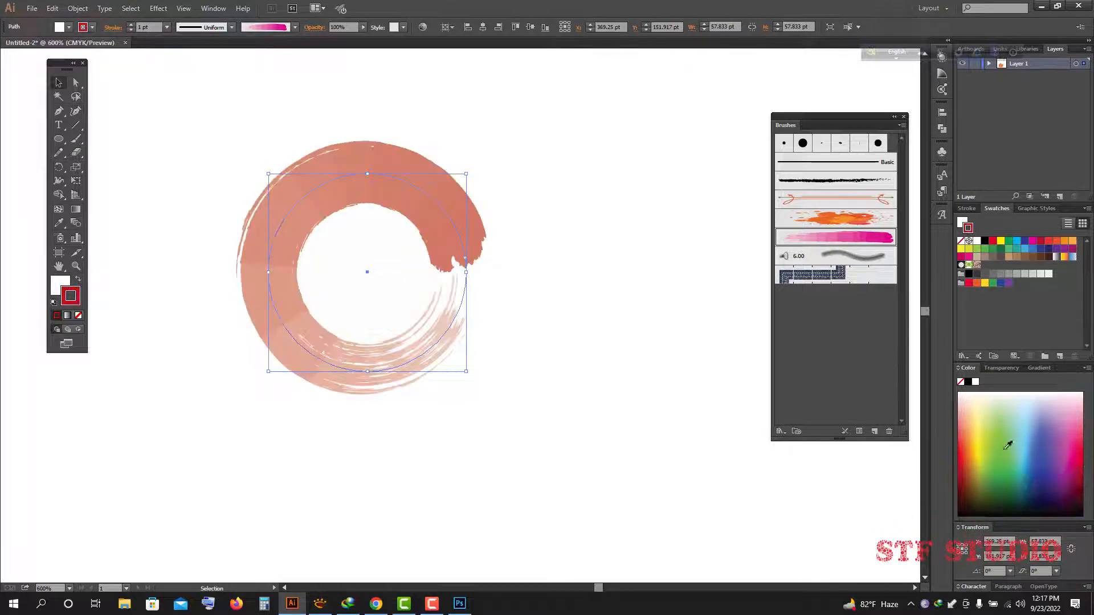
- Apply the orange splatter art brush to the circle in place of the pink stroke brush
left_click(838, 218)
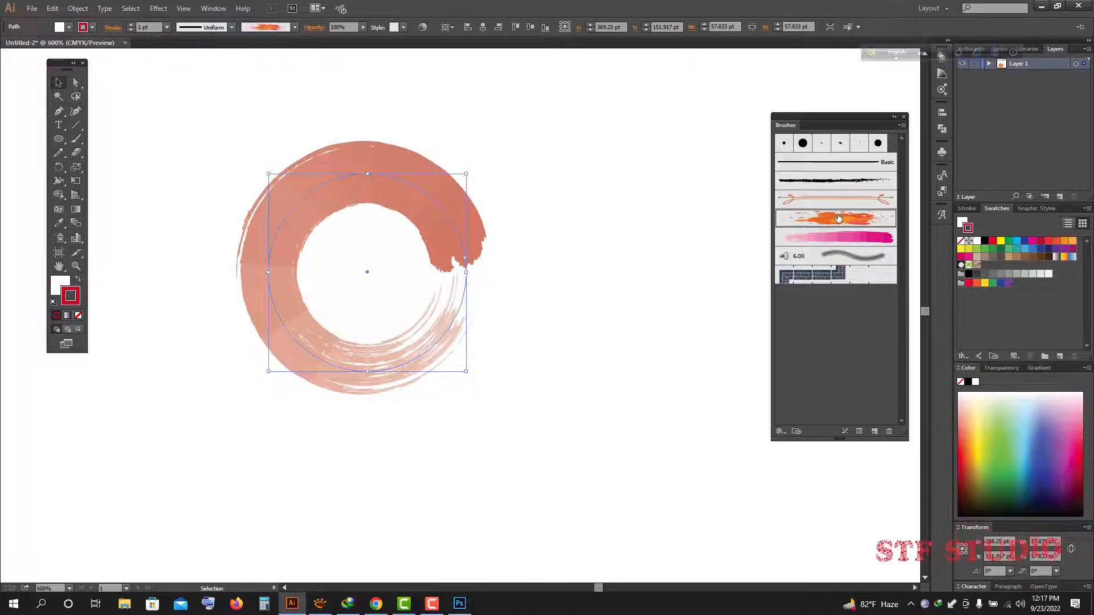
scroll(539, 302, "down", 2)
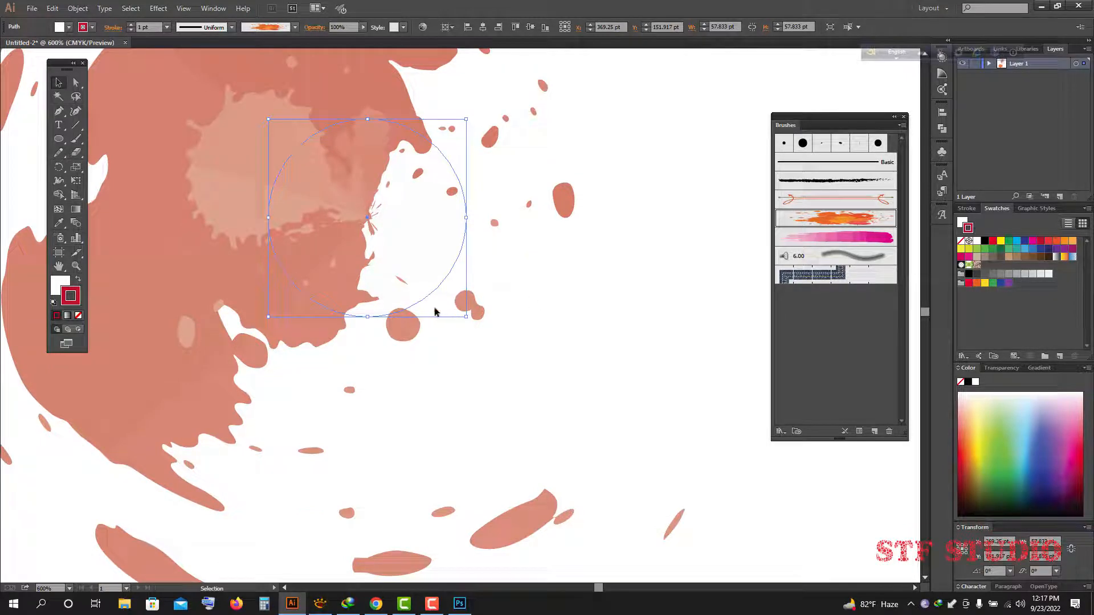
- Apply the rough black charcoal-style art brush to the circle in place of the orange splatter brush
scroll(429, 313, "down", 3)
scroll(504, 319, "down", 1)
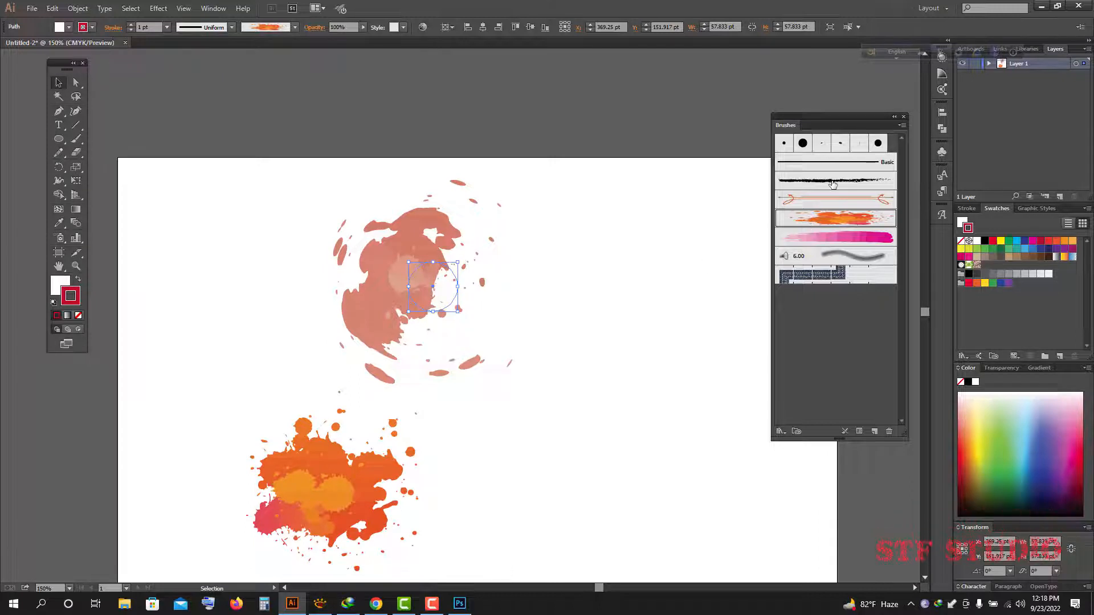
left_click(815, 183)
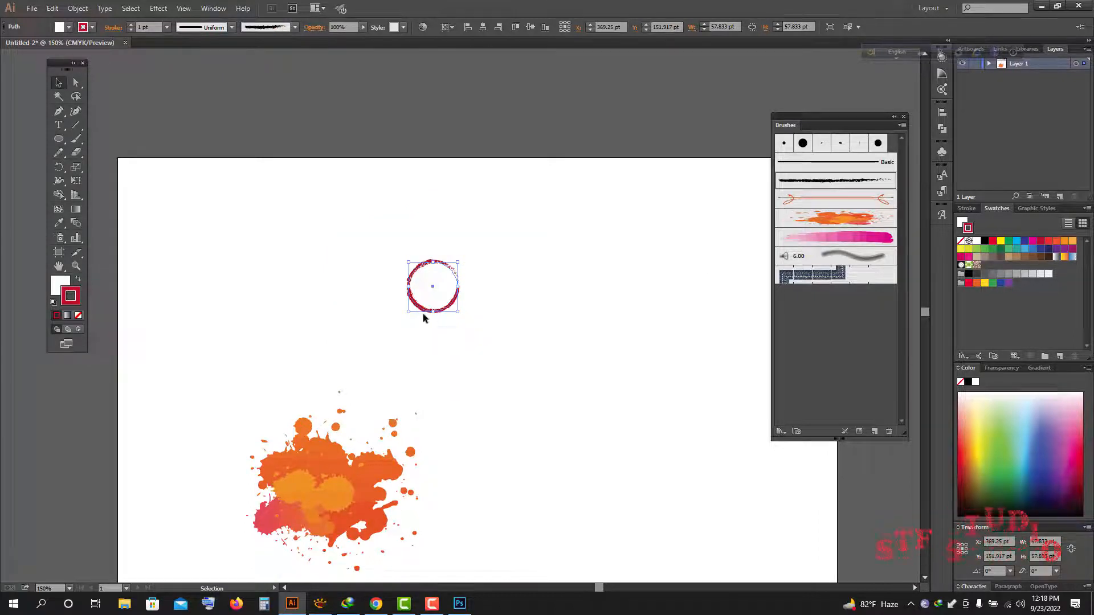
scroll(422, 312, "up", 2)
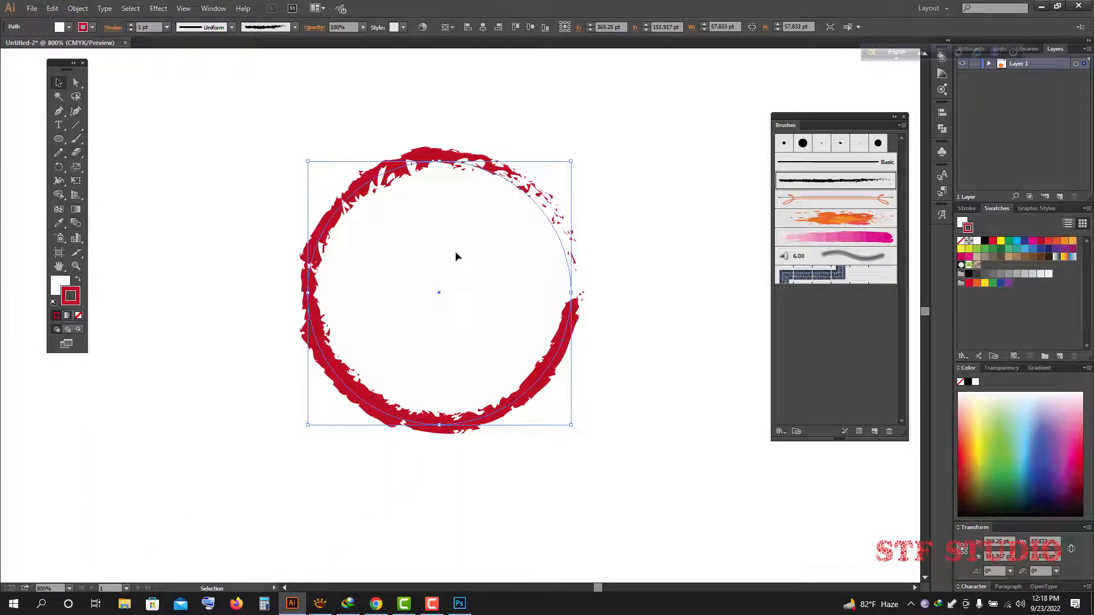
scroll(224, 151, "up", 2)
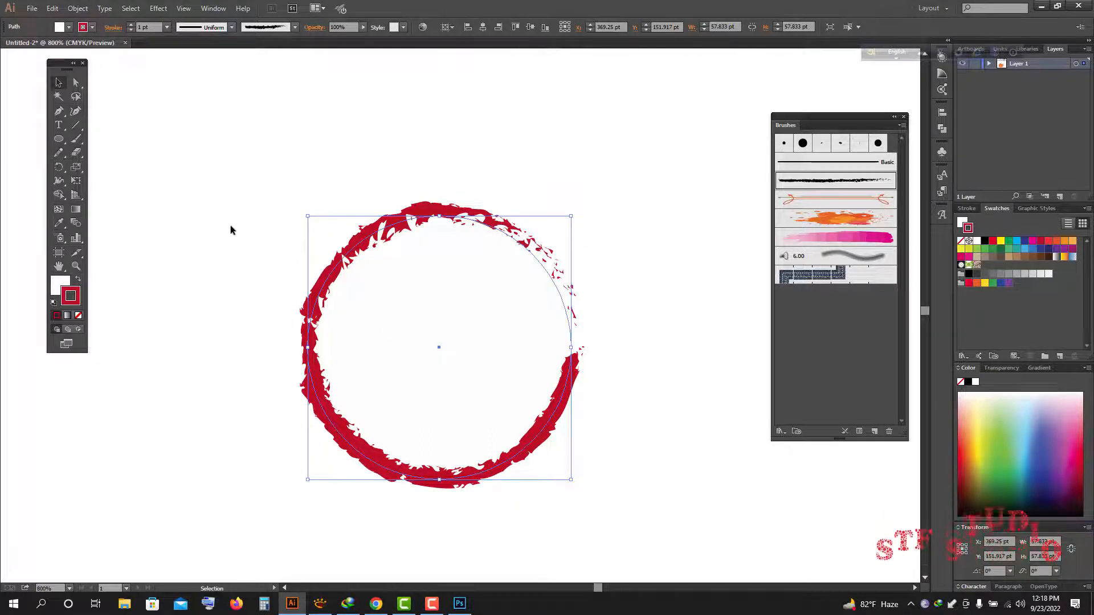
- Draw a rectangle about 112 by 93 pt over the circle and apply the pink art brush to its outline
left_click(60, 139)
left_click_drag(60, 139, 634, 537)
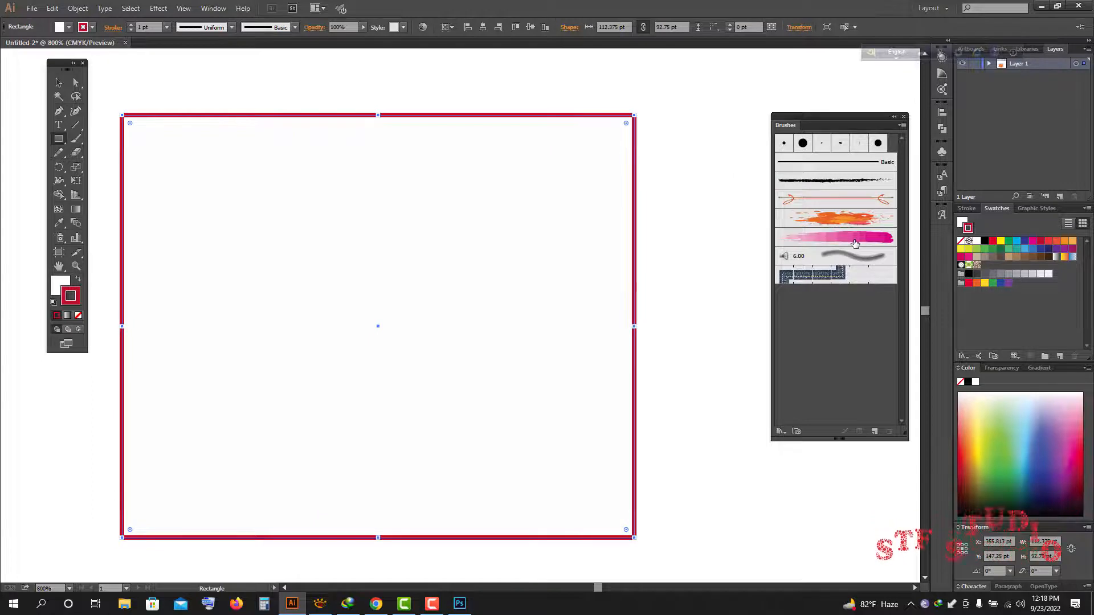
left_click(830, 237)
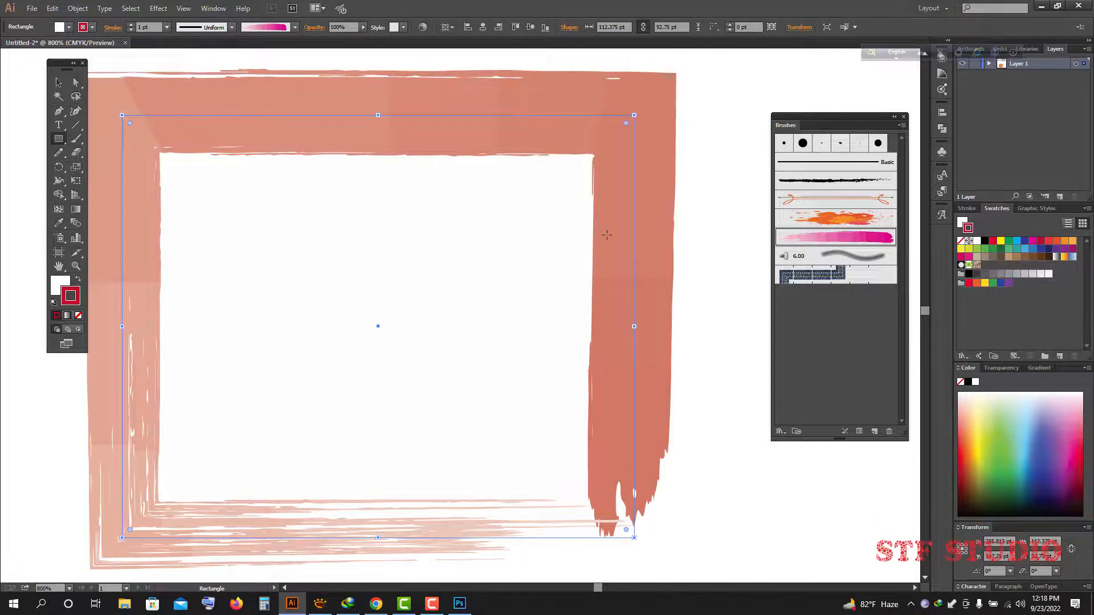